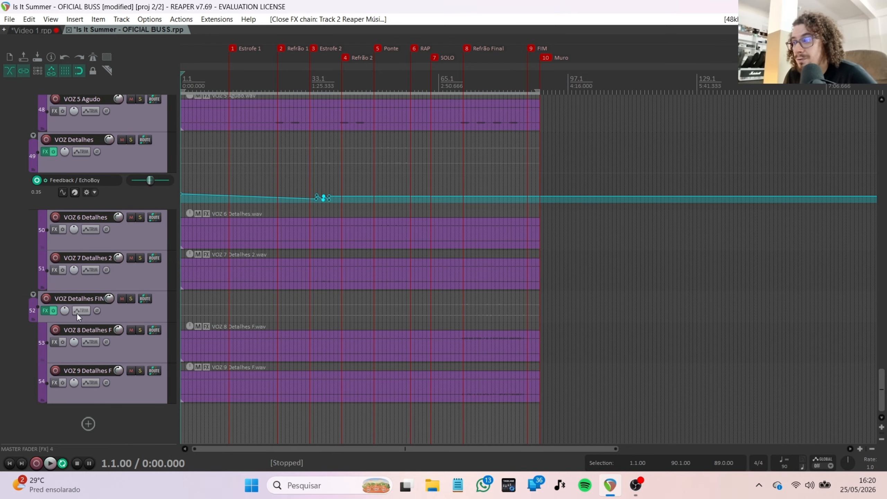
Look over the project's full track list, from the vocal detail tracks up to MASTER FADER and back
{"action": "scroll", "coordinate": [77, 324], "scroll_direction": "up", "scroll_amount": 10}
{"action": "scroll", "coordinate": [85, 310], "scroll_direction": "up", "scroll_amount": 14}
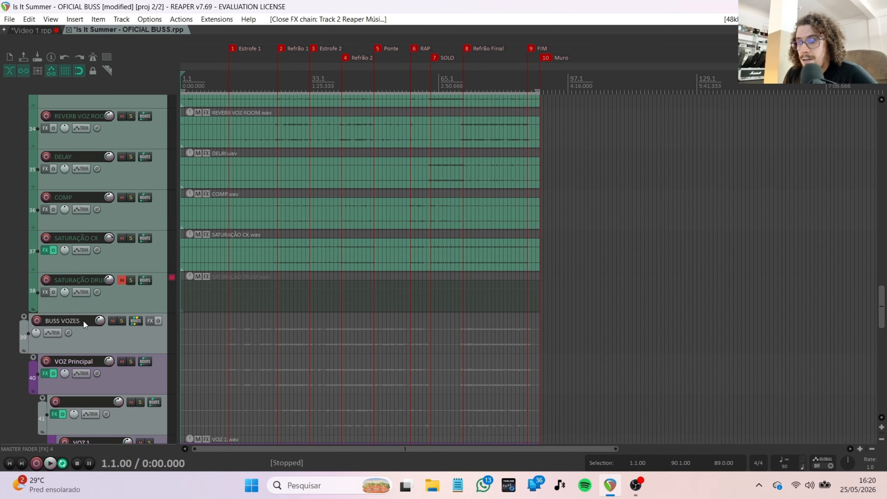
{"action": "scroll", "coordinate": [90, 314], "scroll_direction": "up", "scroll_amount": 15}
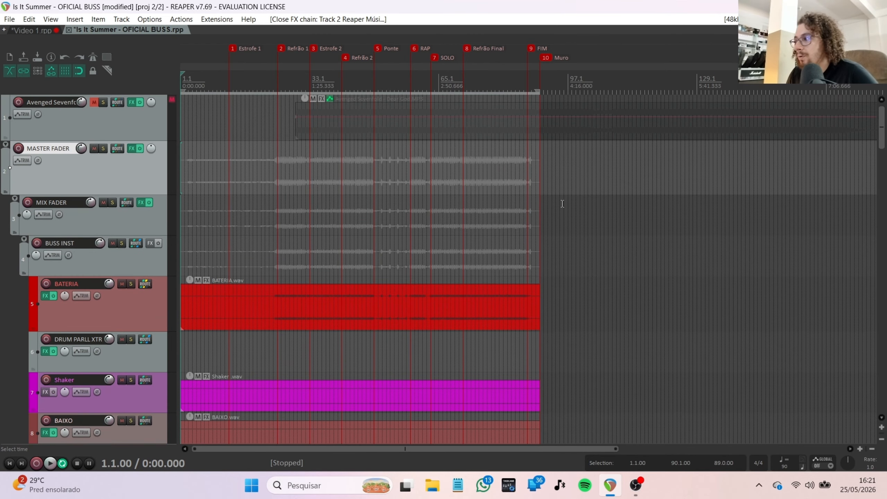
{"action": "left_click_drag", "start_coordinate": [881, 145], "coordinate": [866, 400]}
{"action": "scroll", "coordinate": [97, 301], "scroll_direction": "down", "scroll_amount": 2}
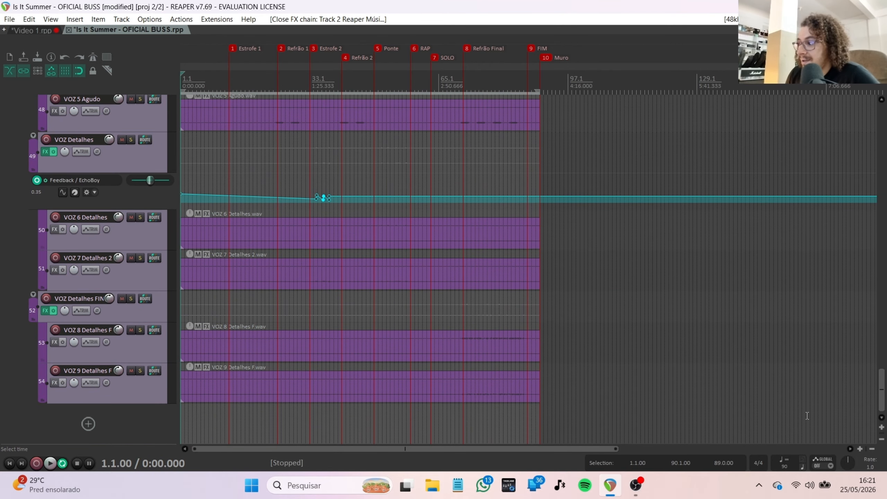
{"action": "left_click_drag", "start_coordinate": [881, 399], "coordinate": [881, 128]}
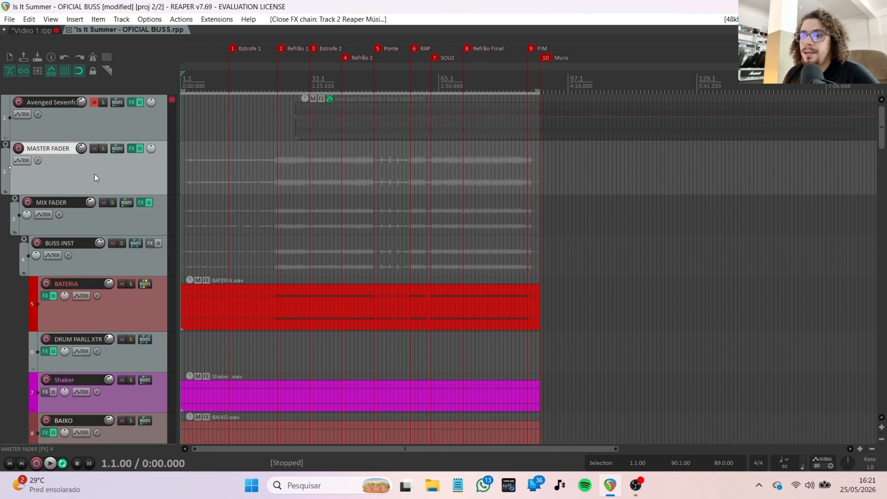
Examine the bus hierarchy: the muted reference track, MASTER FADER, MIX FADER, BUSS INST and BUSS VOZES with their child tracks
{"action": "left_click", "coordinate": [114, 128]}
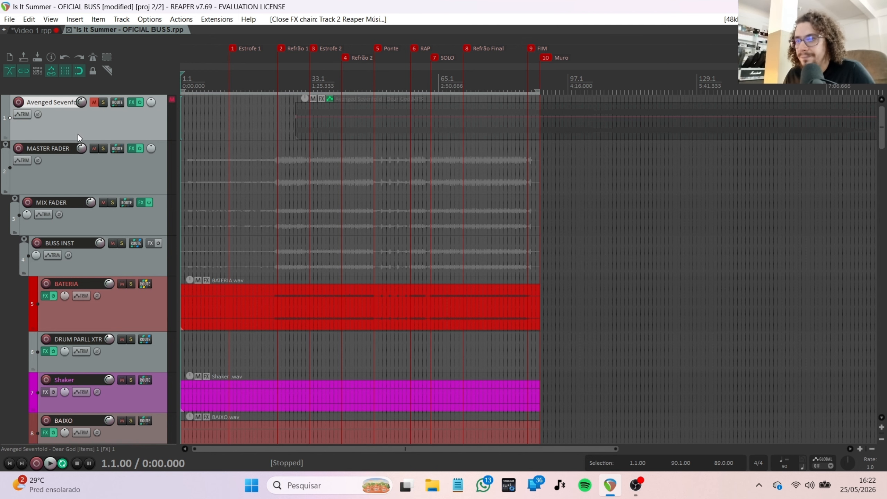
{"action": "scroll", "coordinate": [78, 134], "scroll_direction": "down", "scroll_amount": 1}
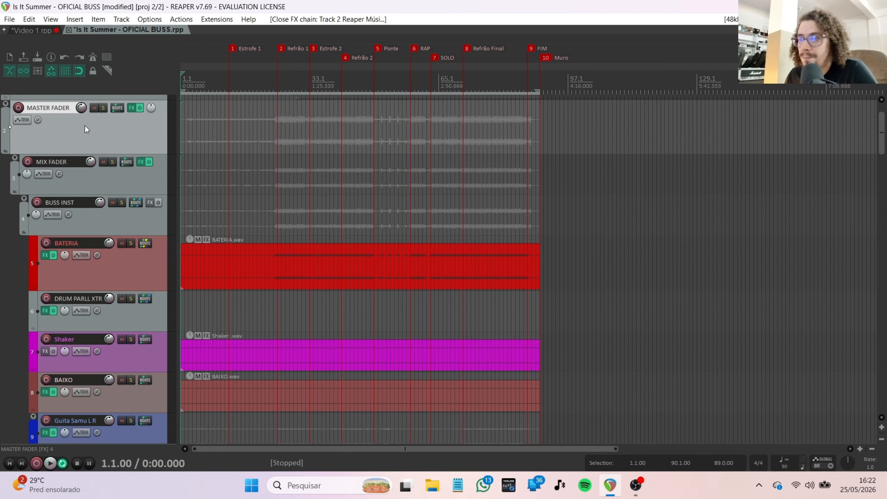
{"action": "scroll", "coordinate": [86, 122], "scroll_direction": "down", "scroll_amount": 1}
{"action": "scroll", "coordinate": [83, 153], "scroll_direction": "up", "scroll_amount": 1}
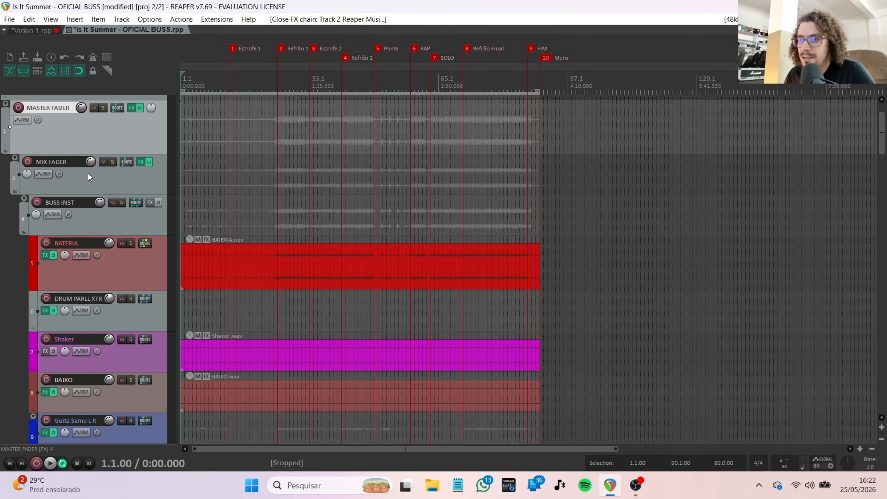
{"action": "scroll", "coordinate": [90, 175], "scroll_direction": "down", "scroll_amount": 1}
{"action": "left_click", "coordinate": [97, 170]}
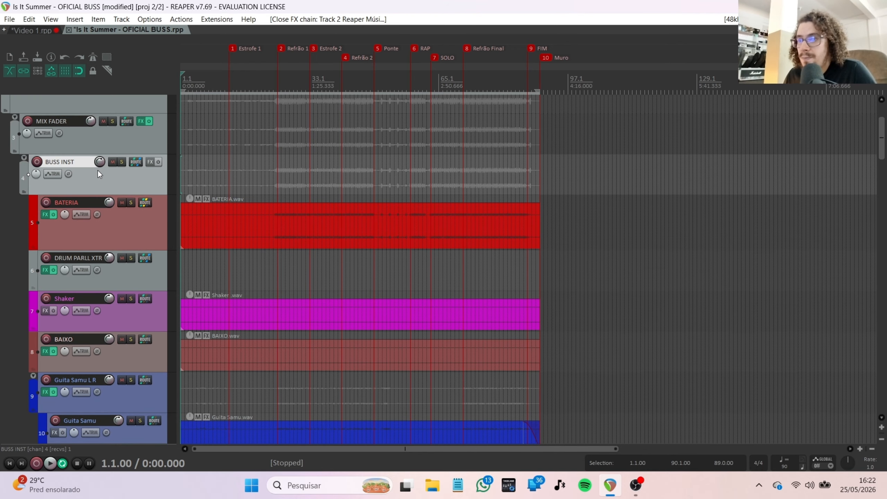
{"action": "scroll", "coordinate": [78, 181], "scroll_direction": "down", "scroll_amount": 20}
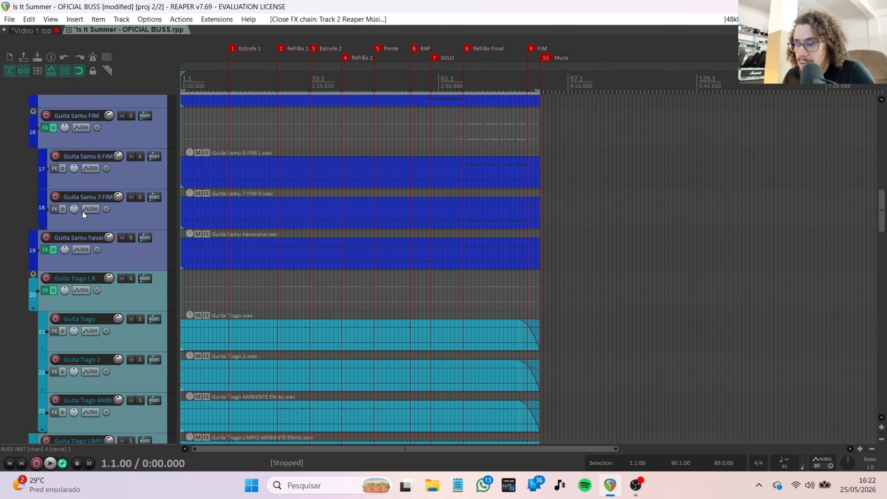
{"action": "scroll", "coordinate": [83, 213], "scroll_direction": "down", "scroll_amount": 12}
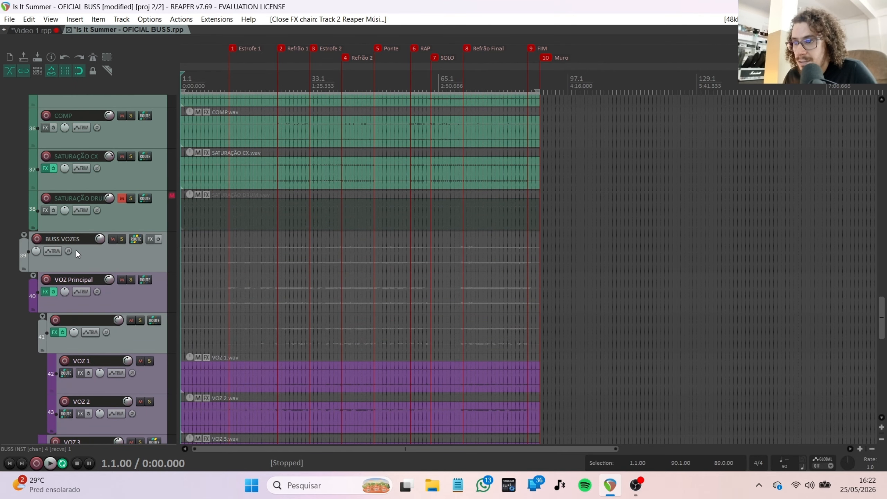
{"action": "left_click", "coordinate": [87, 257]}
{"action": "scroll", "coordinate": [88, 257], "scroll_direction": "down", "scroll_amount": 3}
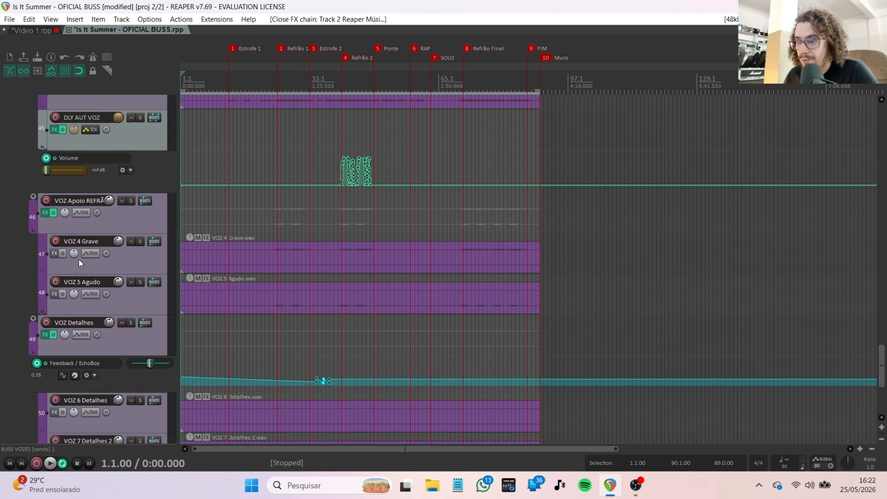
{"action": "scroll", "coordinate": [77, 256], "scroll_direction": "up", "scroll_amount": 20}
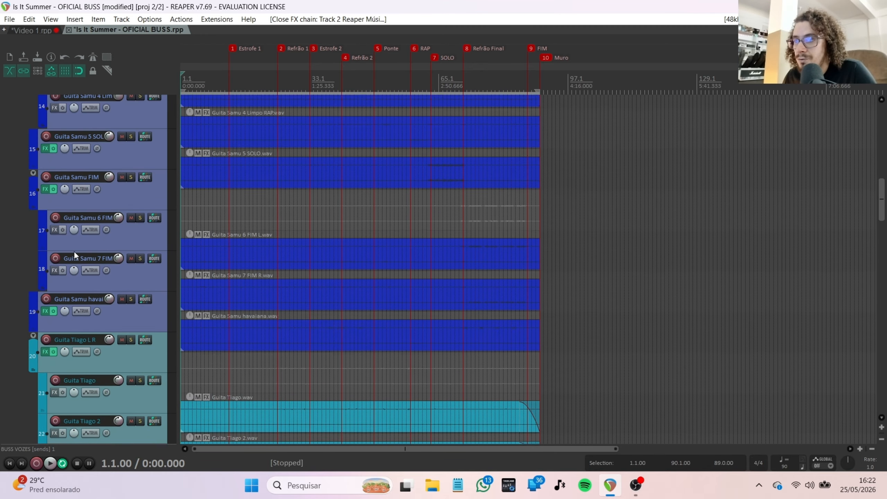
{"action": "scroll", "coordinate": [73, 251], "scroll_direction": "up", "scroll_amount": 6}
{"action": "scroll", "coordinate": [75, 250], "scroll_direction": "down", "scroll_amount": 3}
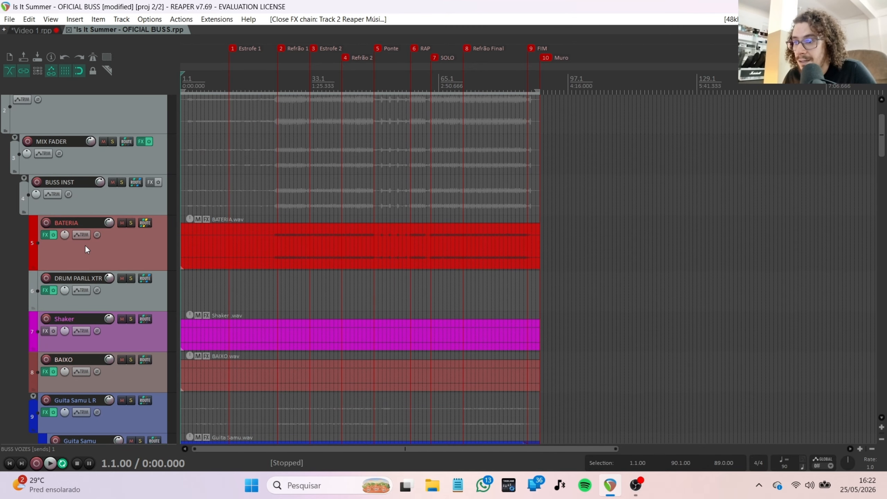
Solo the BATERIA track and listen to it from bar 24, just before the Refrão 1 marker
{"action": "left_click", "coordinate": [103, 246]}
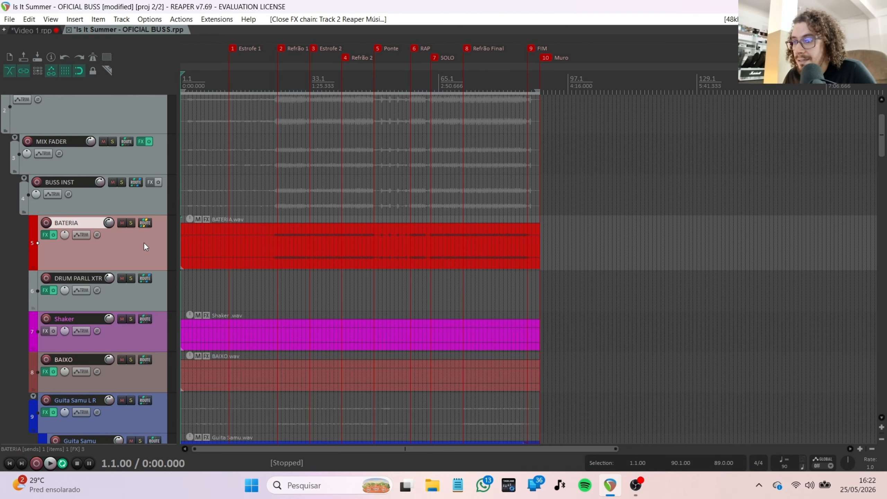
{"action": "left_click", "coordinate": [131, 222]}
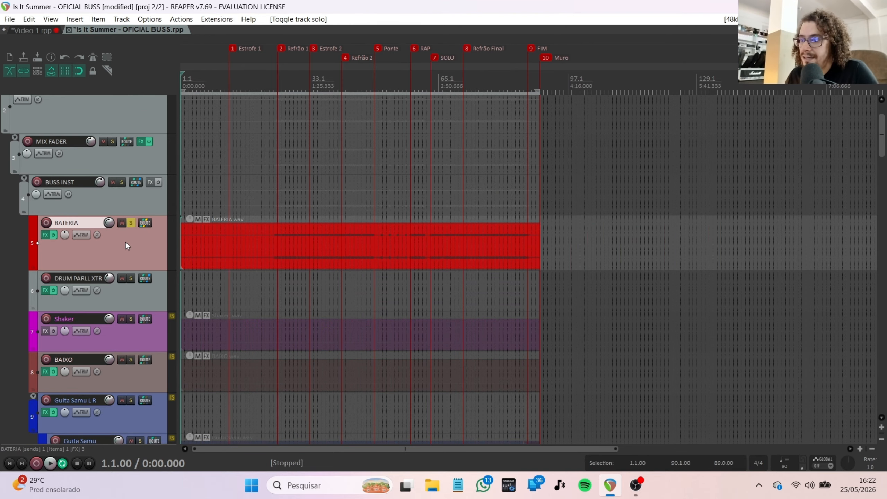
{"action": "scroll", "coordinate": [113, 215], "scroll_direction": "down", "scroll_amount": 1}
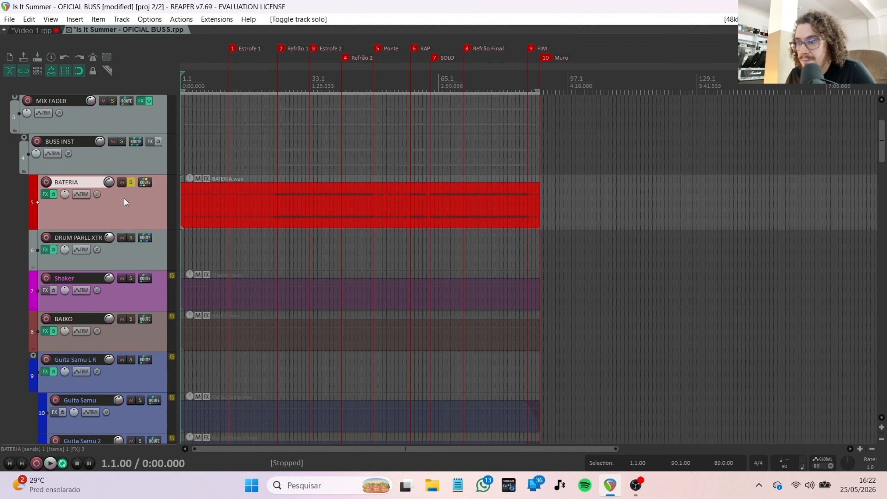
{"action": "left_click", "coordinate": [277, 69]}
{"action": "left_click", "coordinate": [271, 69]}
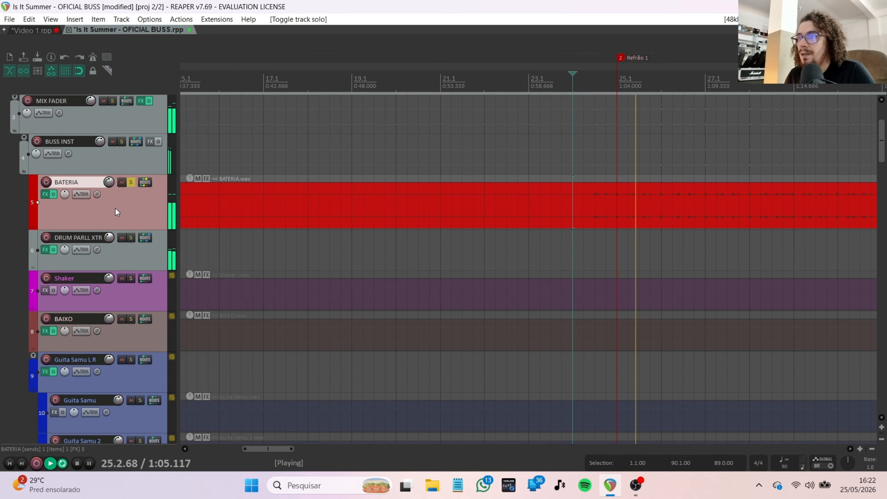
{"action": "scroll", "coordinate": [517, 242], "scroll_direction": "down", "scroll_amount": 3}
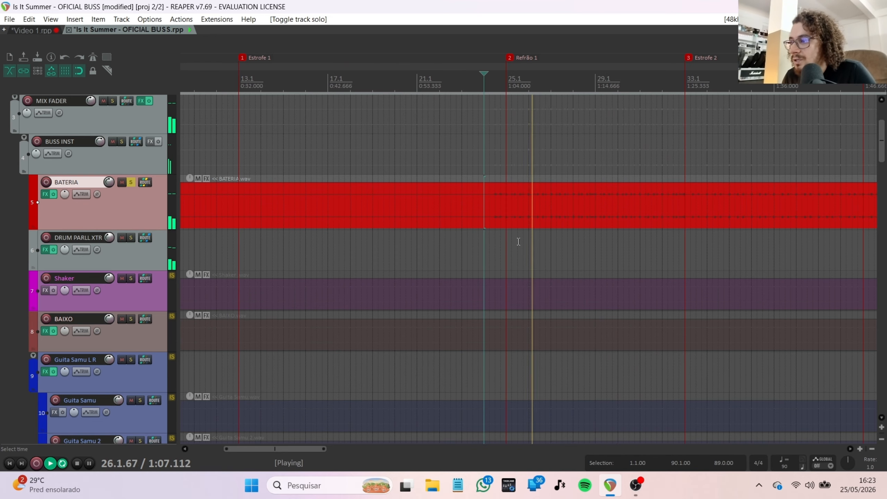
{"action": "left_click_drag", "start_coordinate": [283, 447], "coordinate": [344, 445]}
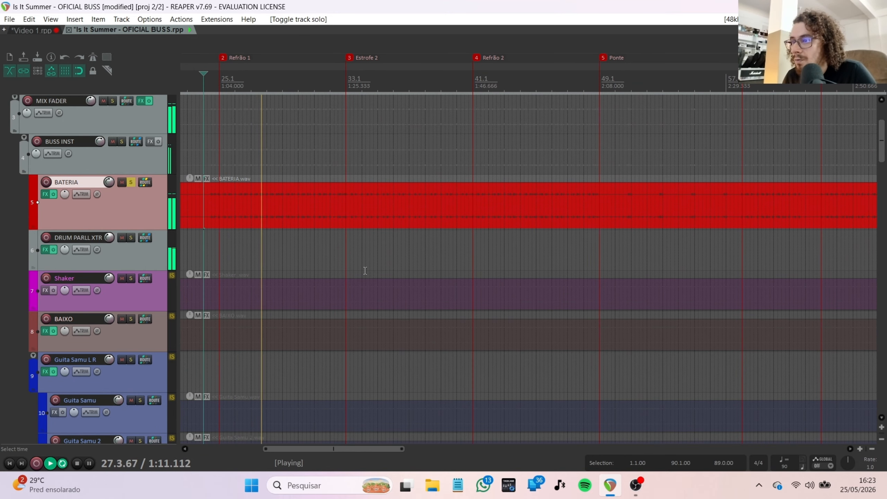
{"action": "scroll", "coordinate": [365, 270], "scroll_direction": "up", "scroll_amount": 2}
{"action": "scroll", "coordinate": [365, 269], "scroll_direction": "up", "scroll_amount": 2}
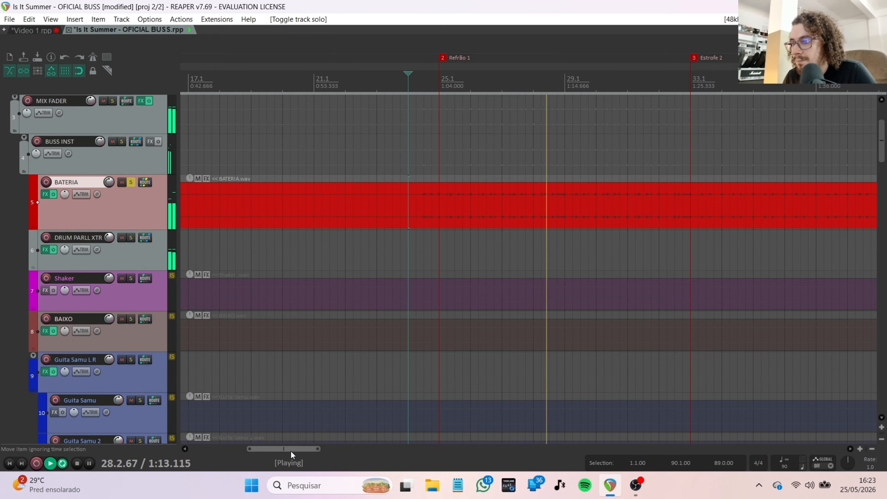
{"action": "left_click_drag", "start_coordinate": [291, 451], "coordinate": [310, 451]}
{"action": "key", "text": "space"}
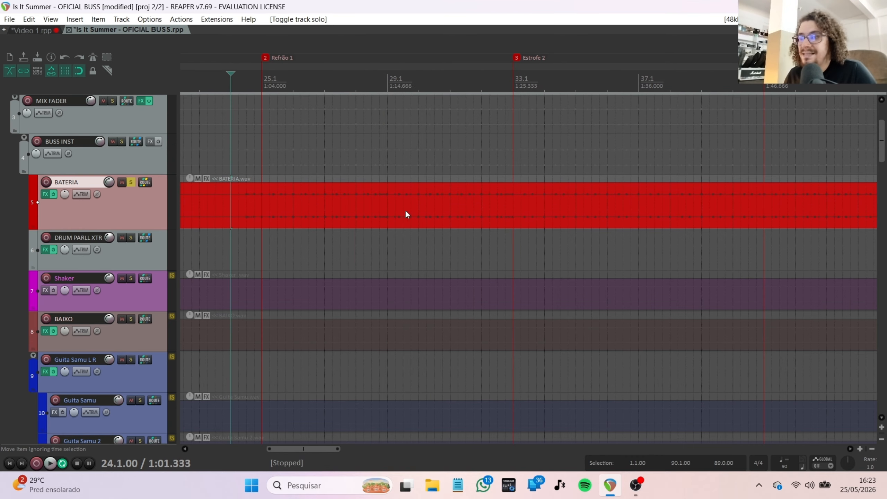
Listen to the soloed BATERIA track from the Estrofe 2 marker at bar 33, and turn its solo off
{"action": "scroll", "coordinate": [443, 206], "scroll_direction": "down", "scroll_amount": 2}
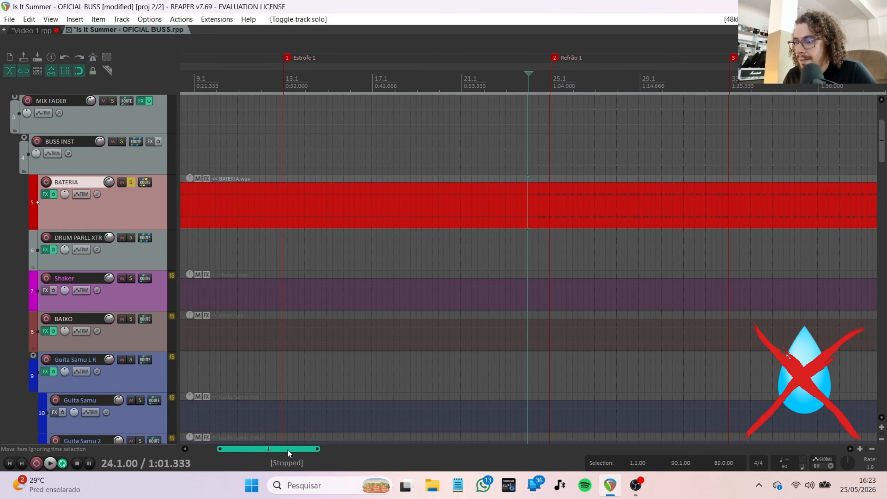
{"action": "left_click_drag", "start_coordinate": [287, 450], "coordinate": [338, 446]}
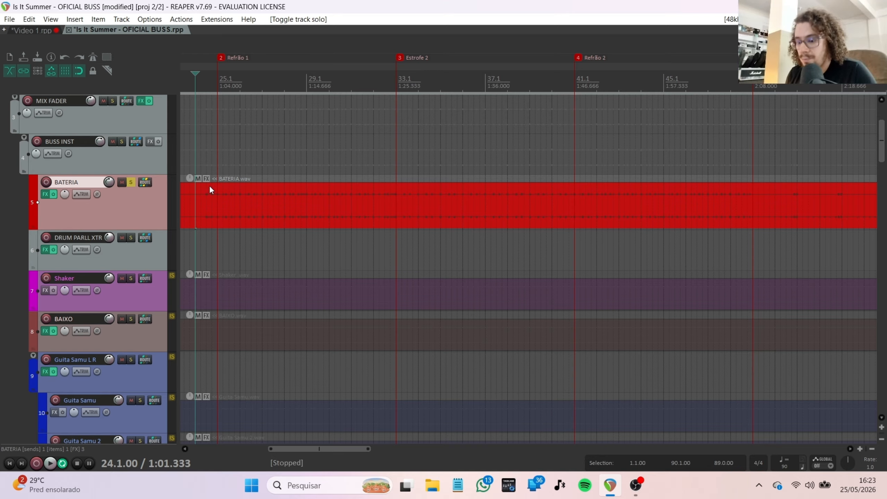
{"action": "key", "text": "3"}
{"action": "key", "text": "space"}
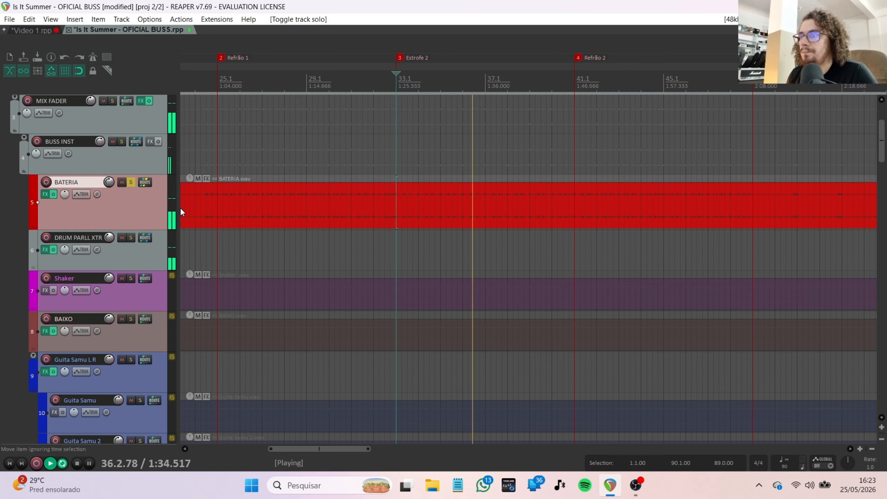
{"action": "key", "text": "space"}
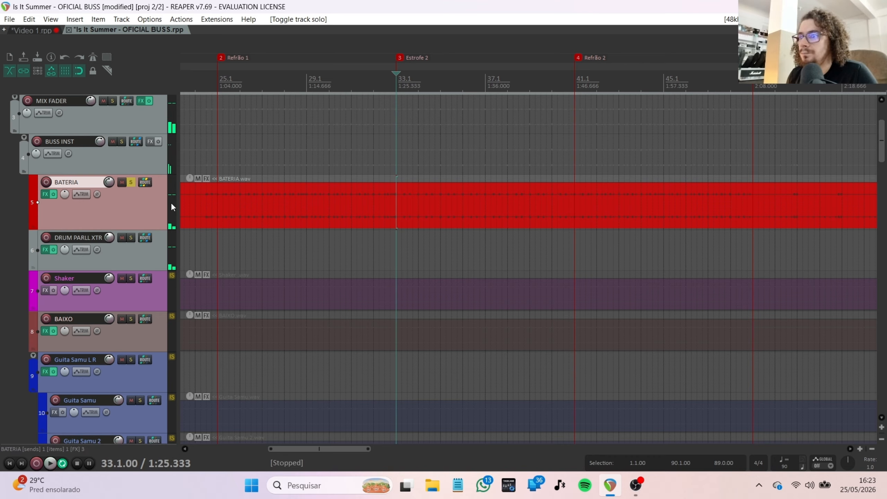
{"action": "left_click", "coordinate": [130, 182]}
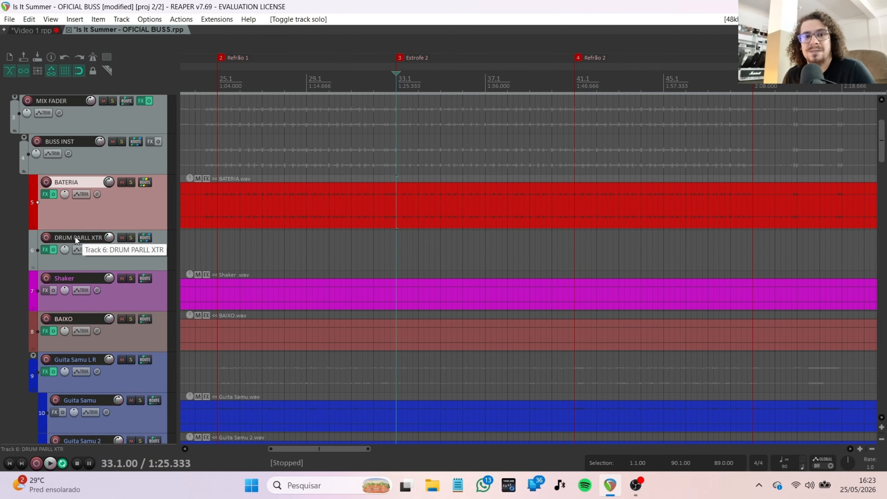
Solo the BATERIA track again and play it from a point within Estrofe 2
{"action": "scroll", "coordinate": [403, 210], "scroll_direction": "down", "scroll_amount": 4}
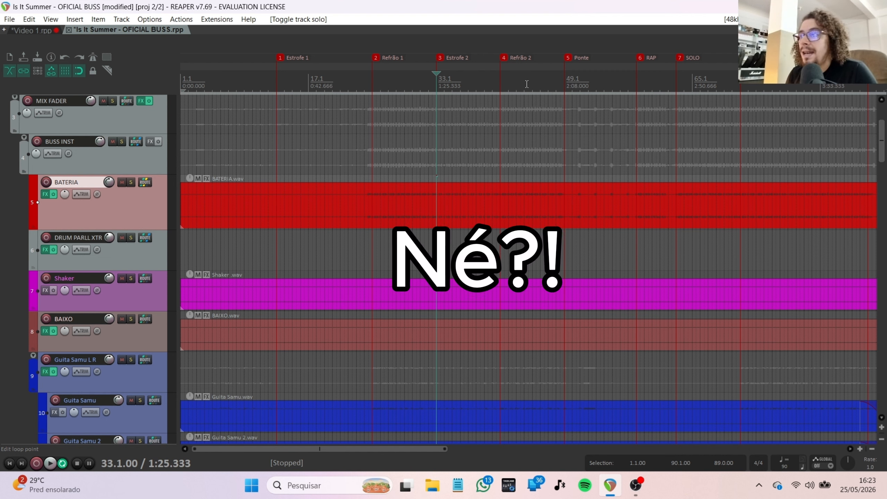
{"action": "left_click", "coordinate": [500, 79]}
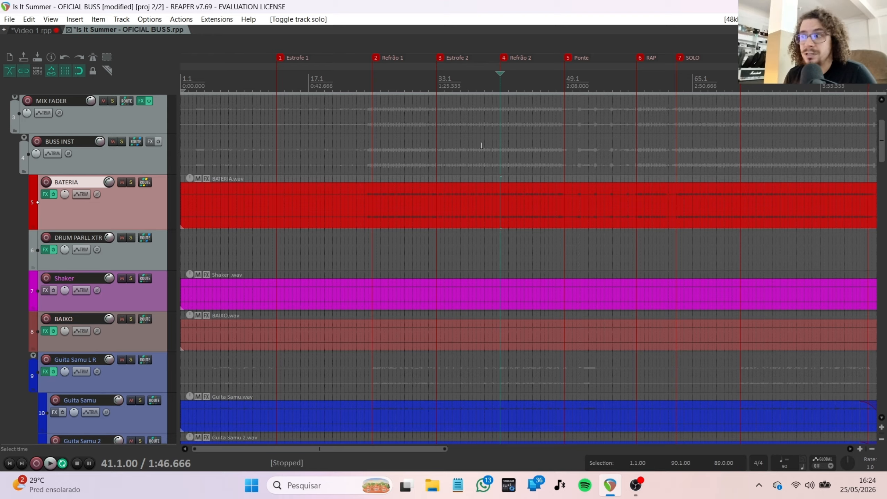
{"action": "left_click", "coordinate": [457, 96]}
{"action": "left_click", "coordinate": [131, 182]}
{"action": "key", "text": "space"}
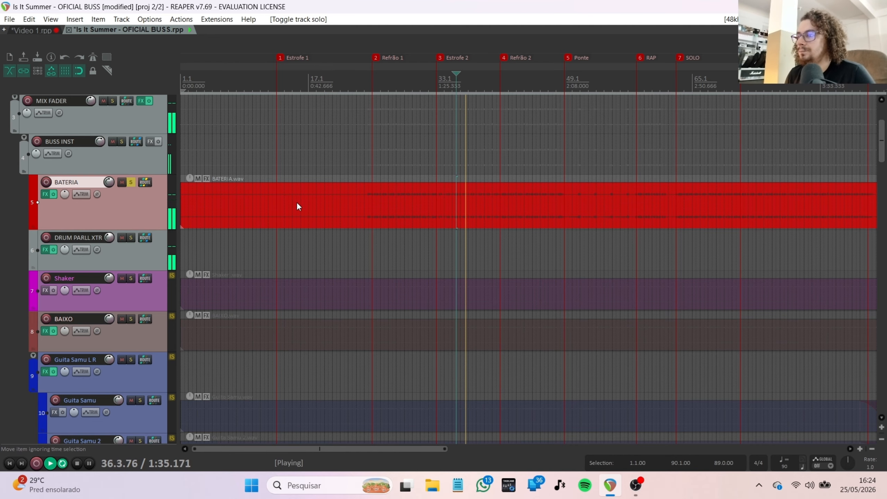
Move playback of the soloed drums to the Refrão 2 marker at bar 41, and stop after listening
{"action": "left_click", "coordinate": [500, 80]}
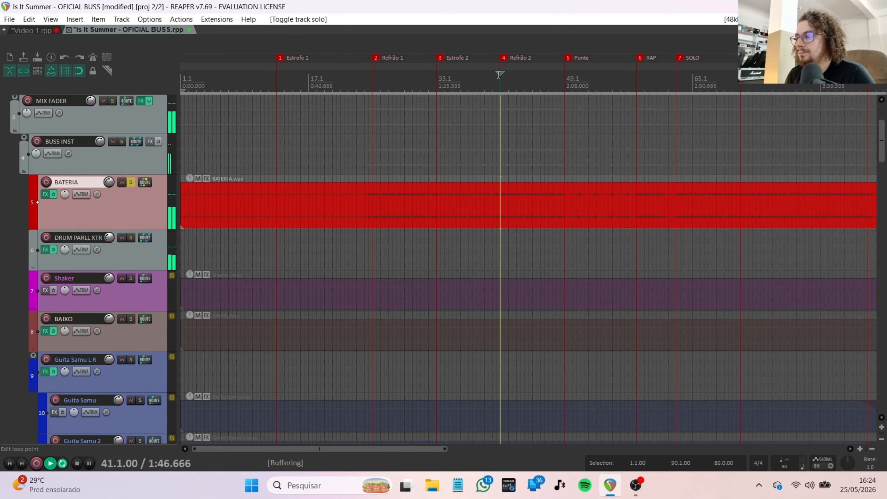
{"action": "scroll", "coordinate": [516, 82], "scroll_direction": "up", "scroll_amount": 3}
{"action": "scroll", "coordinate": [623, 99], "scroll_direction": "down", "scroll_amount": 3}
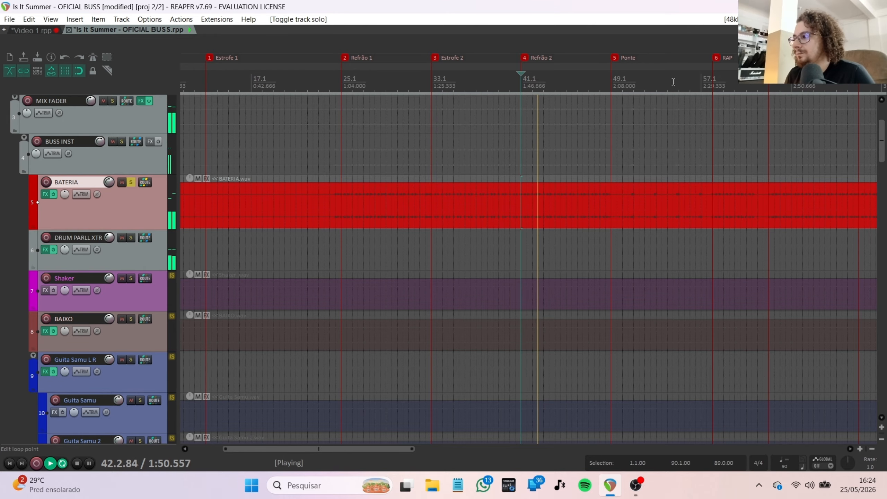
{"action": "scroll", "coordinate": [585, 86], "scroll_direction": "down", "scroll_amount": 2}
{"action": "key", "text": "space"}
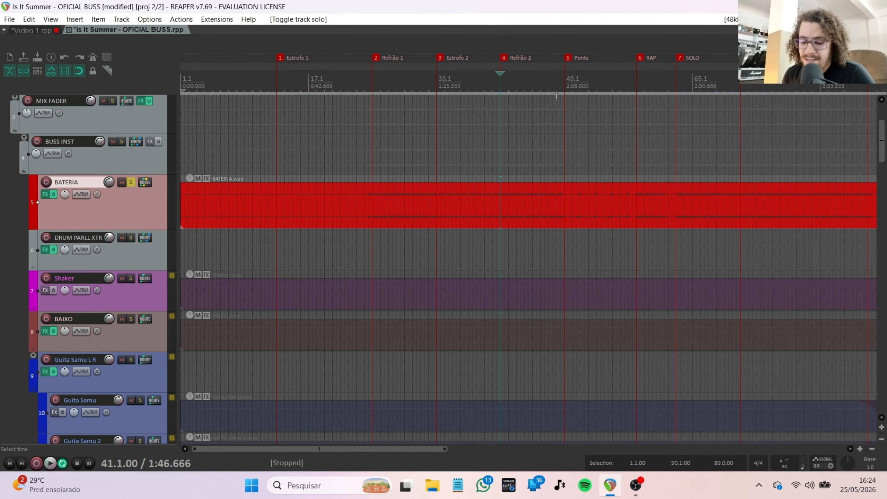
Play the soloed BATERIA track around the Ponte marker at bar 49, and stop after listening
{"action": "key", "text": "]"}
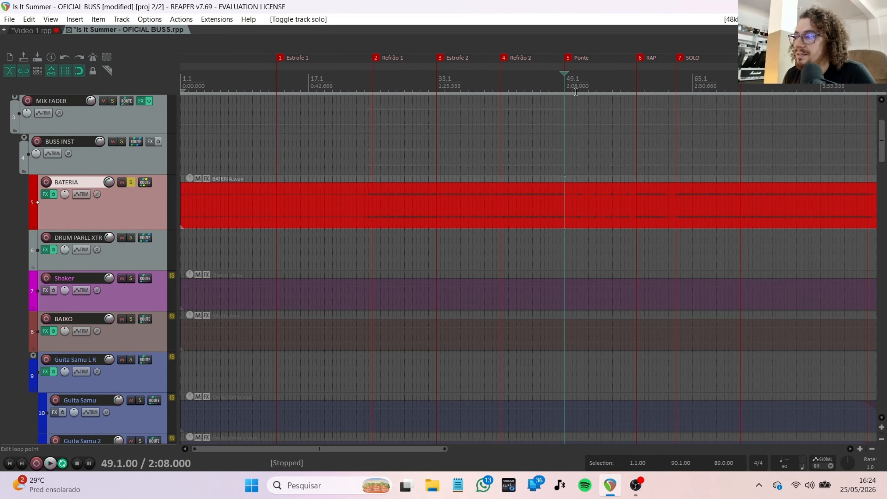
{"action": "key", "text": "space"}
{"action": "scroll", "coordinate": [562, 190], "scroll_direction": "up", "scroll_amount": 3}
{"action": "scroll", "coordinate": [615, 199], "scroll_direction": "up", "scroll_amount": 3}
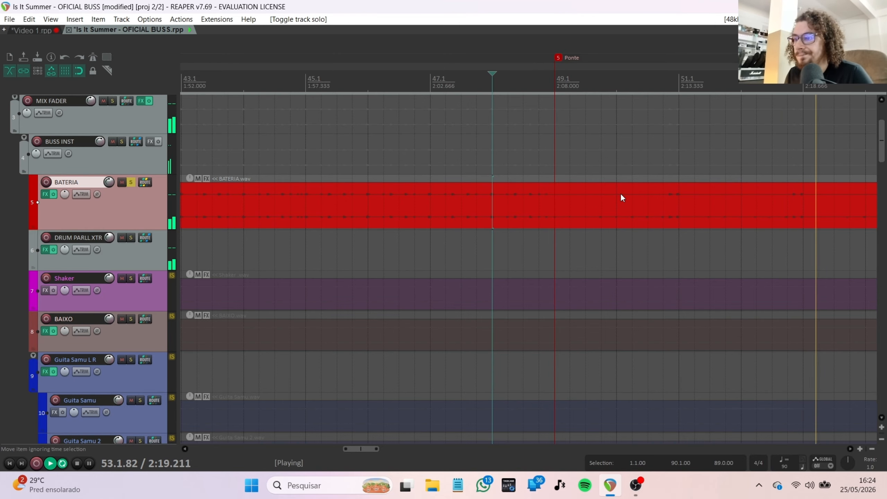
{"action": "scroll", "coordinate": [618, 195], "scroll_direction": "down", "scroll_amount": 3}
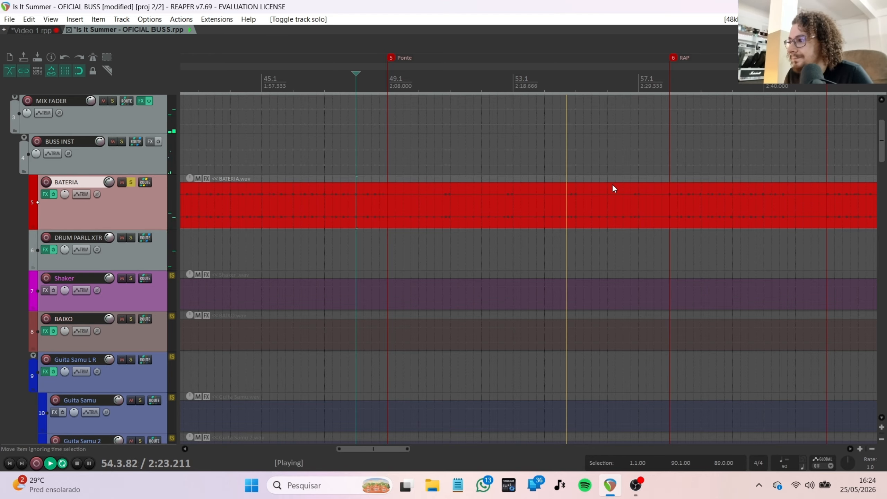
{"action": "scroll", "coordinate": [613, 191], "scroll_direction": "down", "scroll_amount": 1}
{"action": "scroll", "coordinate": [612, 188], "scroll_direction": "up", "scroll_amount": 3}
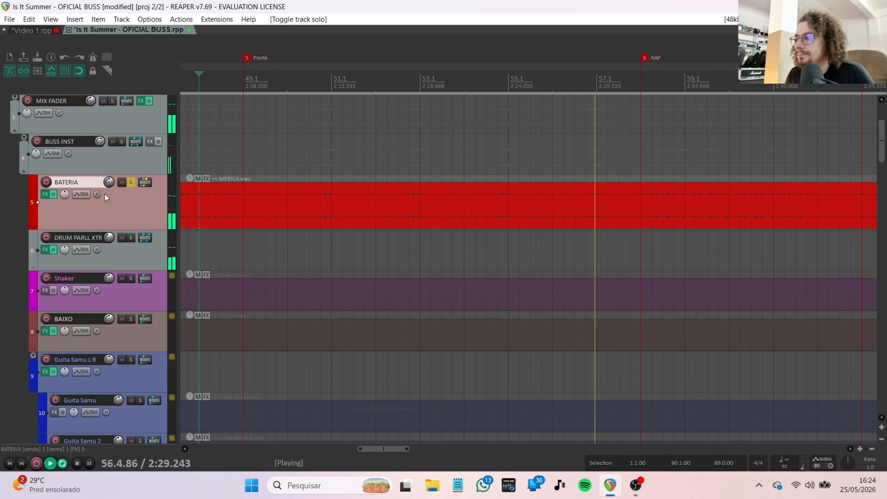
{"action": "key", "text": "space"}
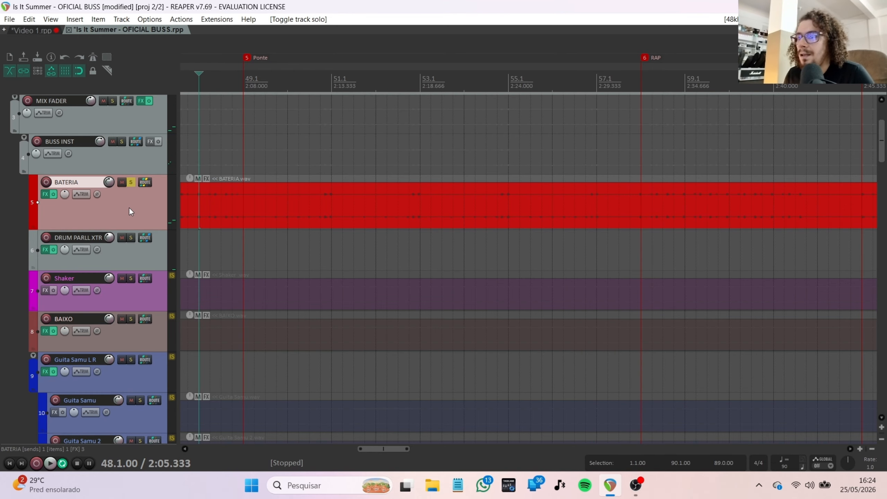
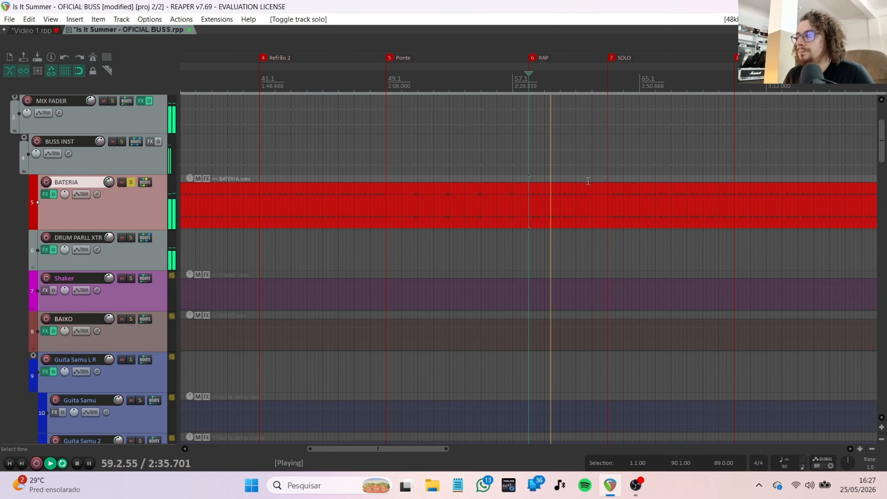
Replay the soloed drums from the RAP marker at bar 58, dismiss the chat notification, and stop after listening
{"action": "key", "text": "space"}
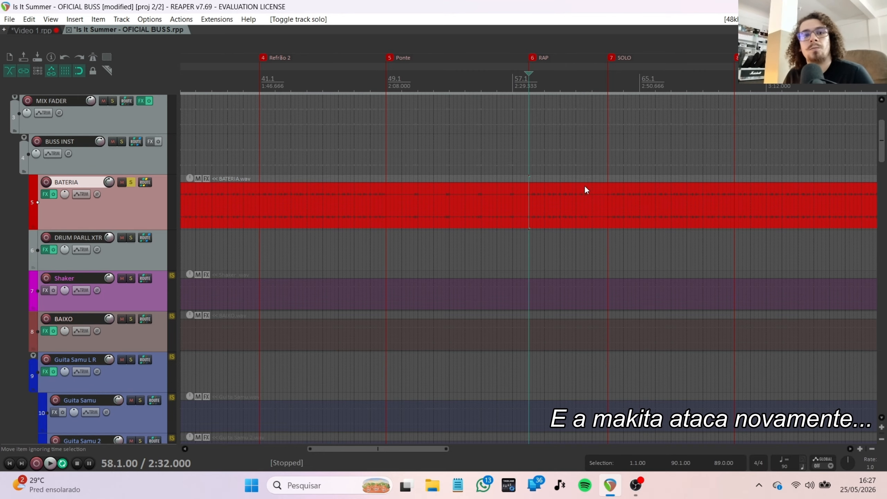
{"action": "scroll", "coordinate": [593, 212], "scroll_direction": "up", "scroll_amount": 2}
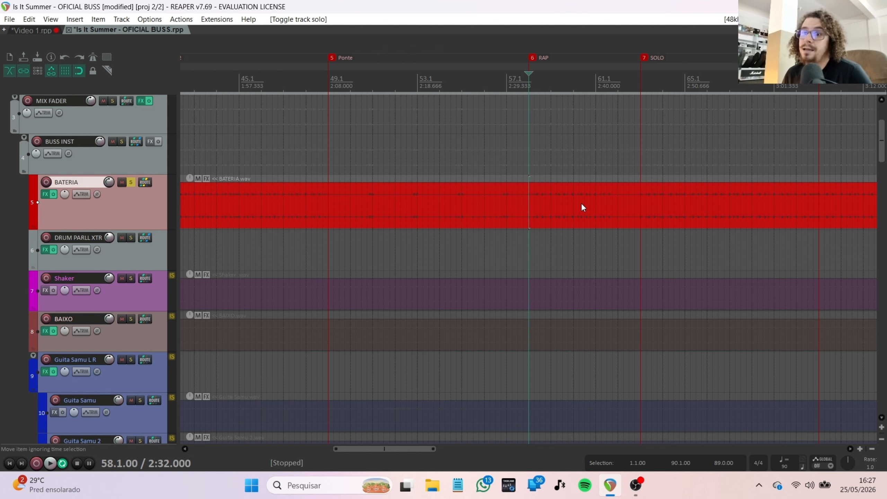
{"action": "scroll", "coordinate": [576, 210], "scroll_direction": "up", "scroll_amount": 1}
{"action": "key", "text": "space"}
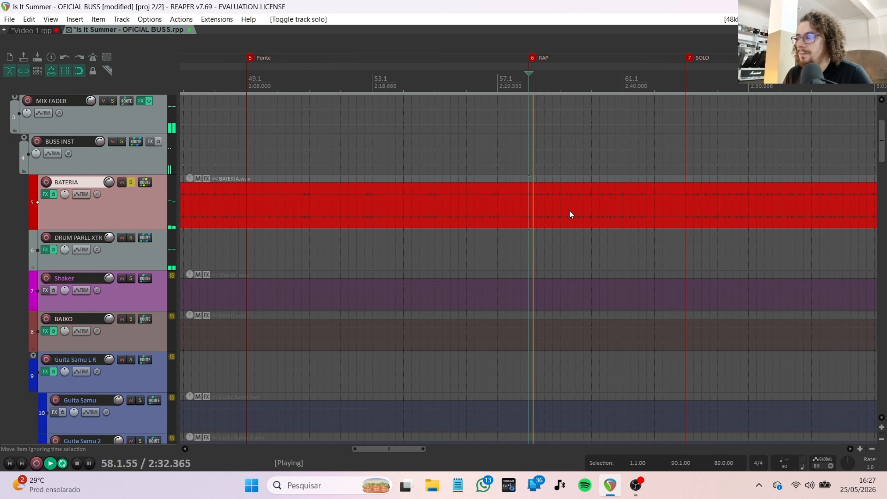
{"action": "scroll", "coordinate": [570, 208], "scroll_direction": "up", "scroll_amount": 1}
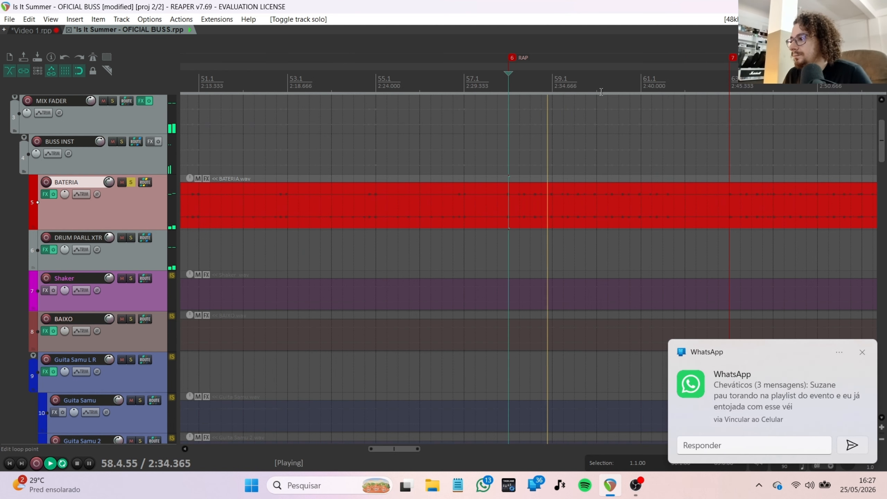
{"action": "left_click", "coordinate": [863, 352]}
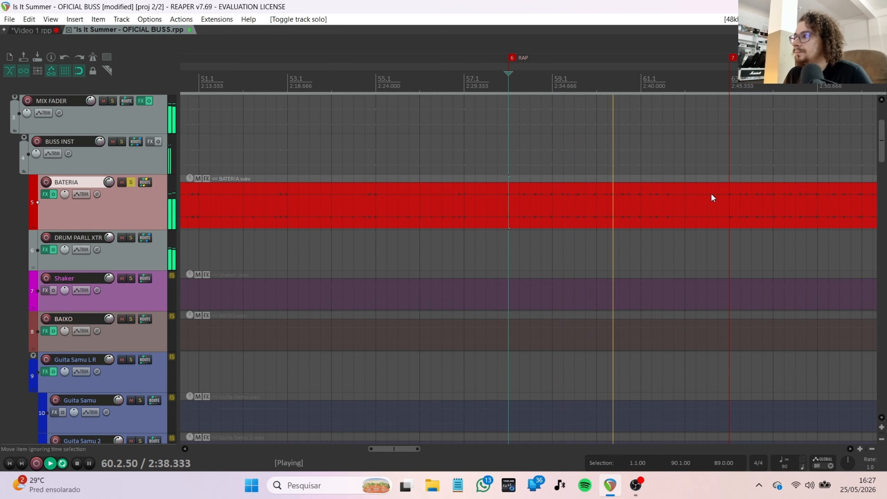
{"action": "key", "text": "space"}
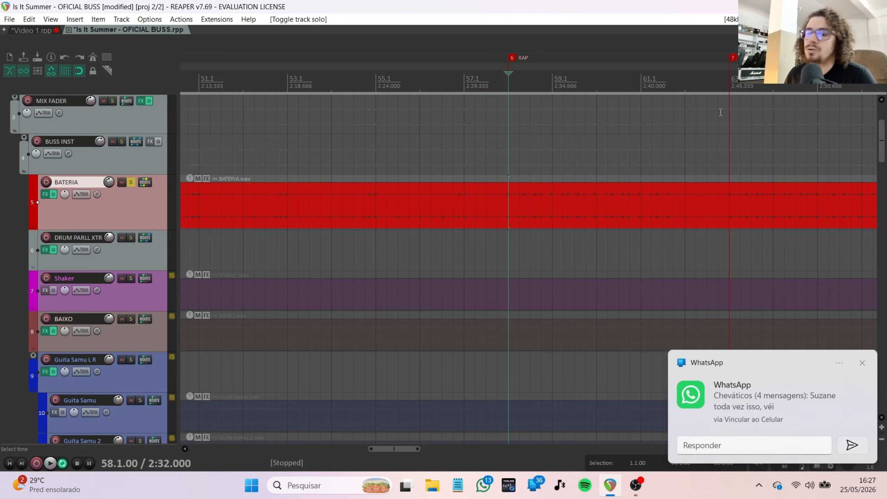
Play the soloed drums from the SOLO marker at bar 63, dismissing the chat notifications, and stop after listening
{"action": "key", "text": "7"}
{"action": "key", "text": "space"}
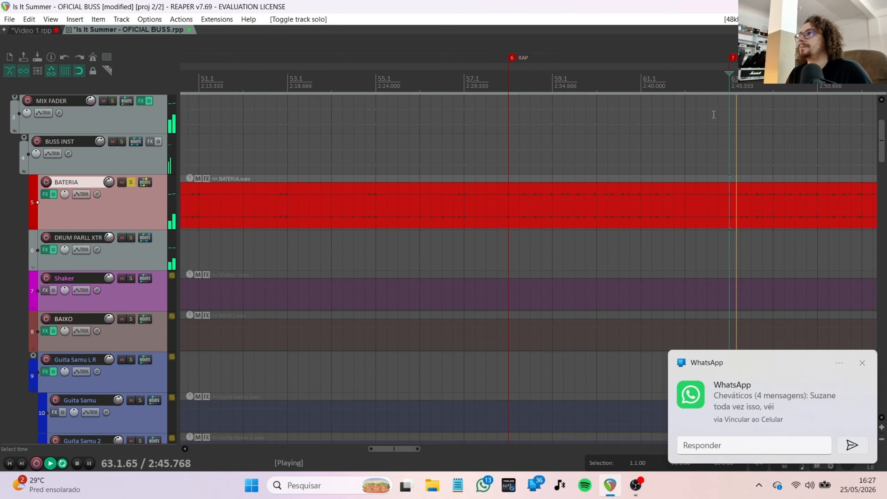
{"action": "scroll", "coordinate": [730, 168], "scroll_direction": "down", "scroll_amount": 2}
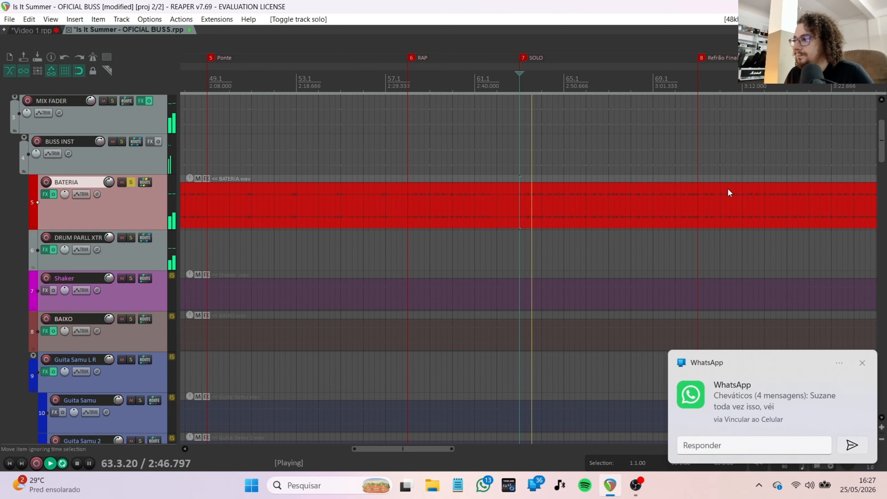
{"action": "left_click", "coordinate": [862, 363]}
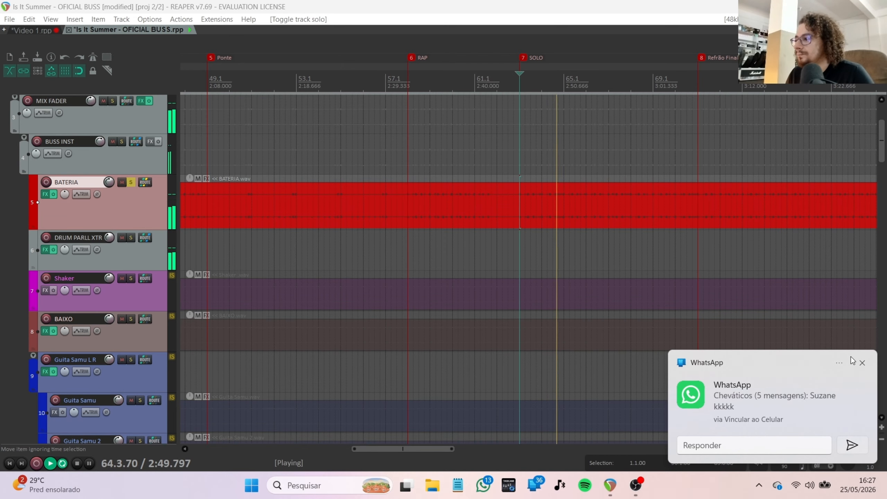
{"action": "left_click", "coordinate": [862, 363]}
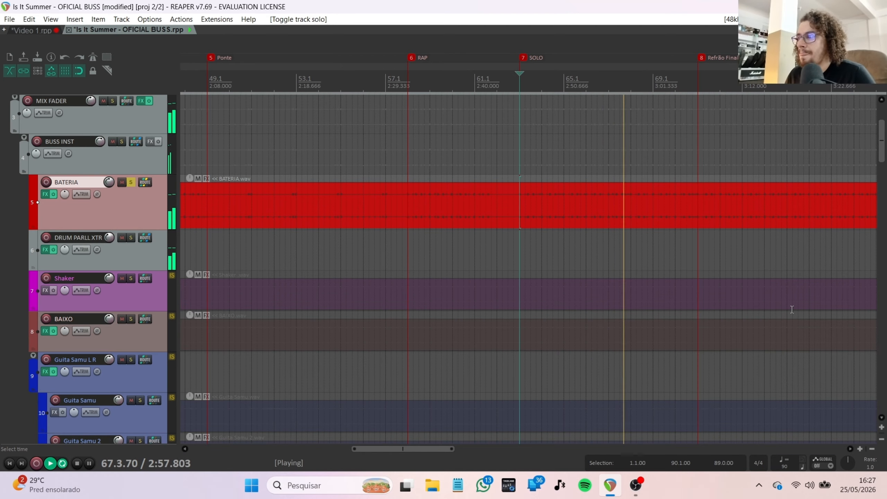
{"action": "key", "text": "space"}
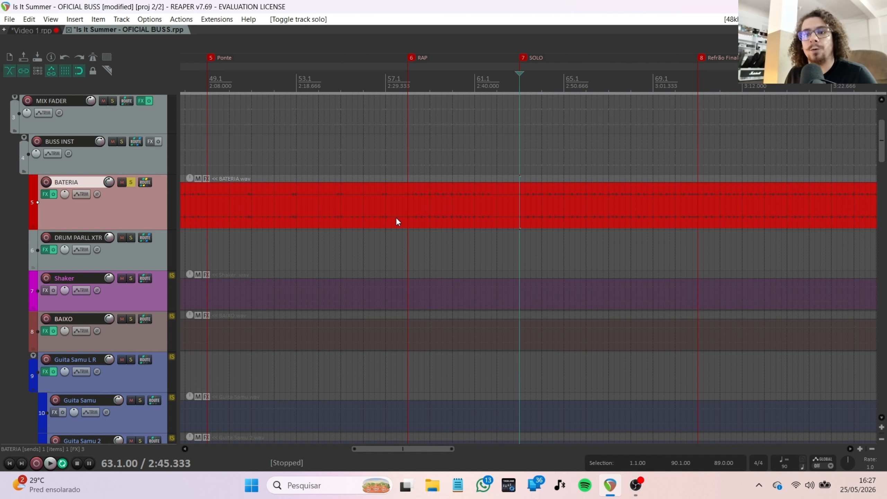
Listen to the soloed drums from the Refrão Final marker at bar 71, and turn the BATERIA solo off
{"action": "scroll", "coordinate": [454, 221], "scroll_direction": "down", "scroll_amount": 3}
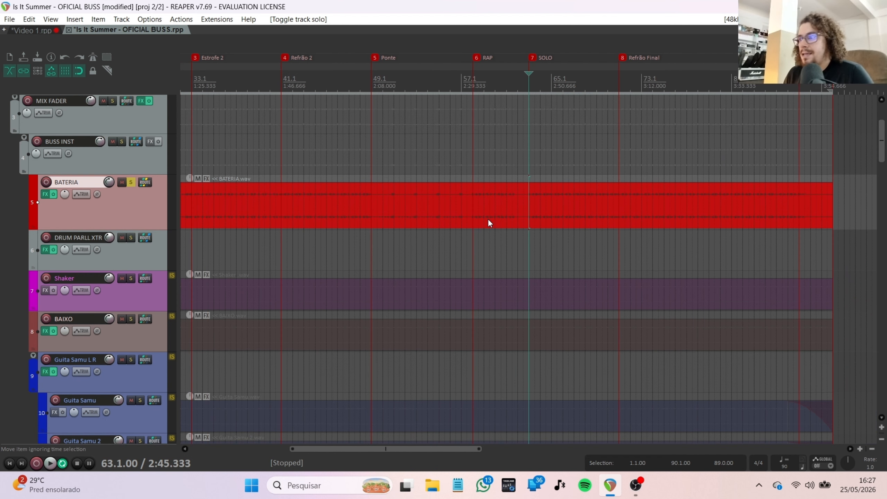
{"action": "scroll", "coordinate": [556, 210], "scroll_direction": "up", "scroll_amount": 5}
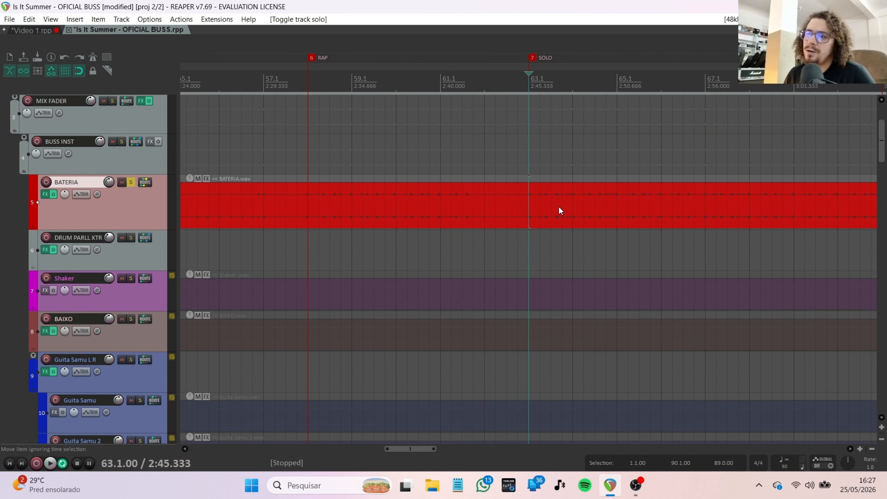
{"action": "scroll", "coordinate": [560, 210], "scroll_direction": "down", "scroll_amount": 4}
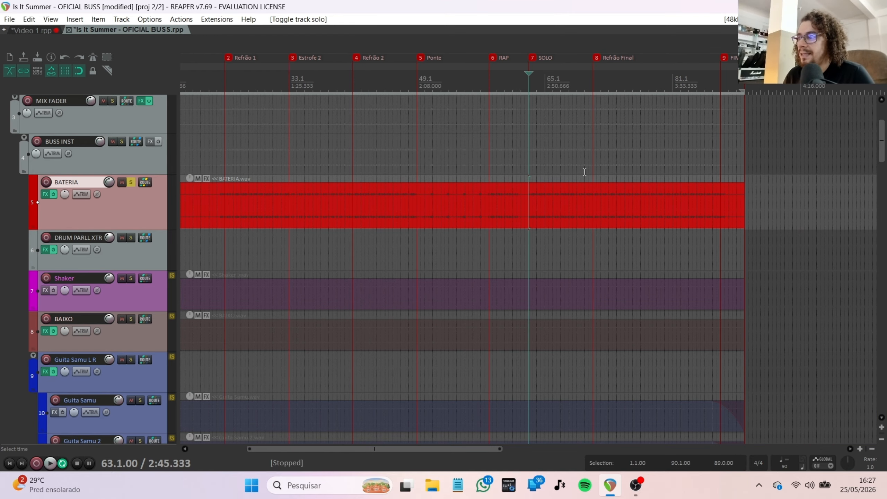
{"action": "key", "text": "bracketright"}
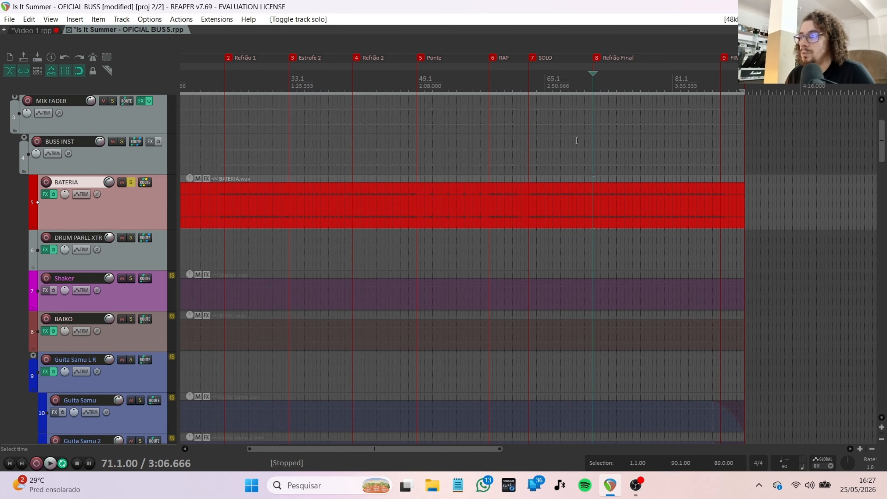
{"action": "scroll", "coordinate": [577, 140], "scroll_direction": "up", "scroll_amount": 8}
{"action": "key", "text": "space"}
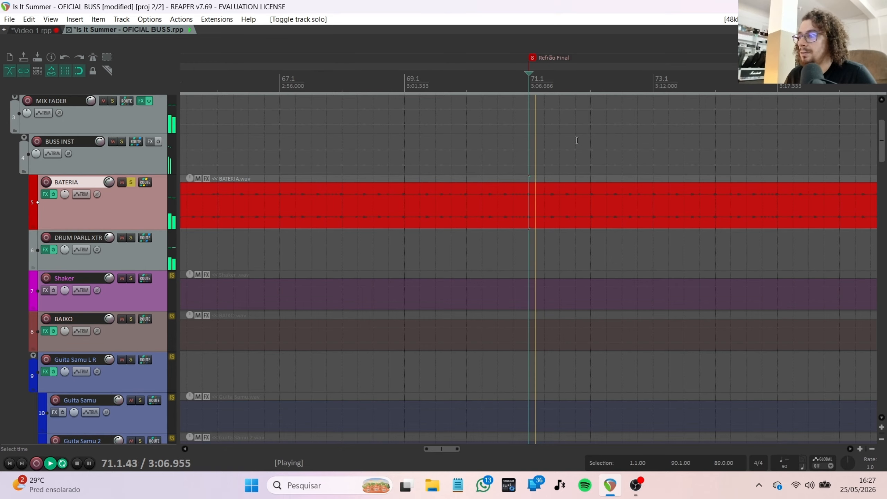
{"action": "scroll", "coordinate": [577, 151], "scroll_direction": "down", "scroll_amount": 6}
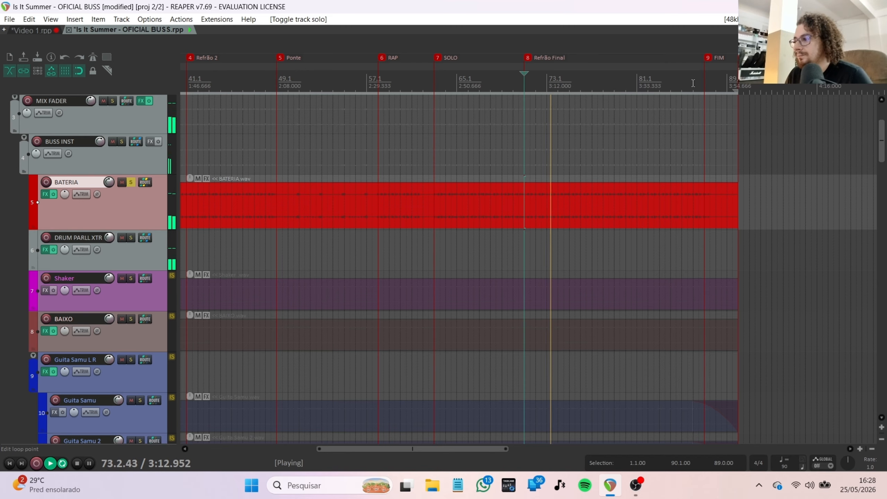
{"action": "scroll", "coordinate": [682, 147], "scroll_direction": "up", "scroll_amount": 4}
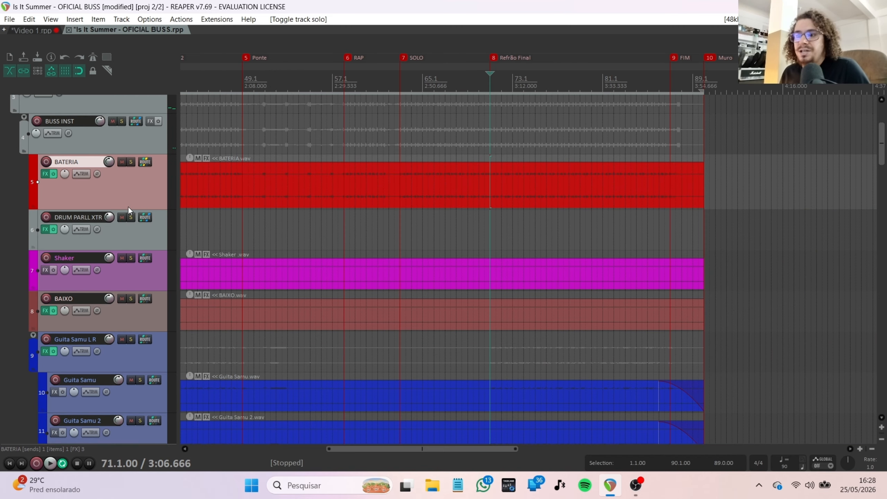
Solo the Shaker track, listen to it from the Refrão 1 marker at bar 25, and turn its solo off
{"action": "scroll", "coordinate": [128, 206], "scroll_direction": "down", "scroll_amount": 1}
{"action": "scroll", "coordinate": [132, 210], "scroll_direction": "down", "scroll_amount": 2}
{"action": "left_click", "coordinate": [132, 212]}
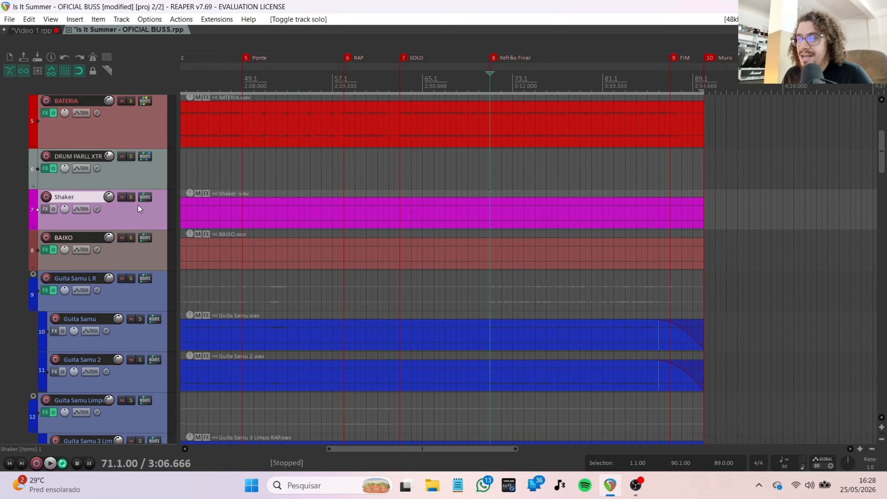
{"action": "scroll", "coordinate": [470, 200], "scroll_direction": "down", "scroll_amount": 4}
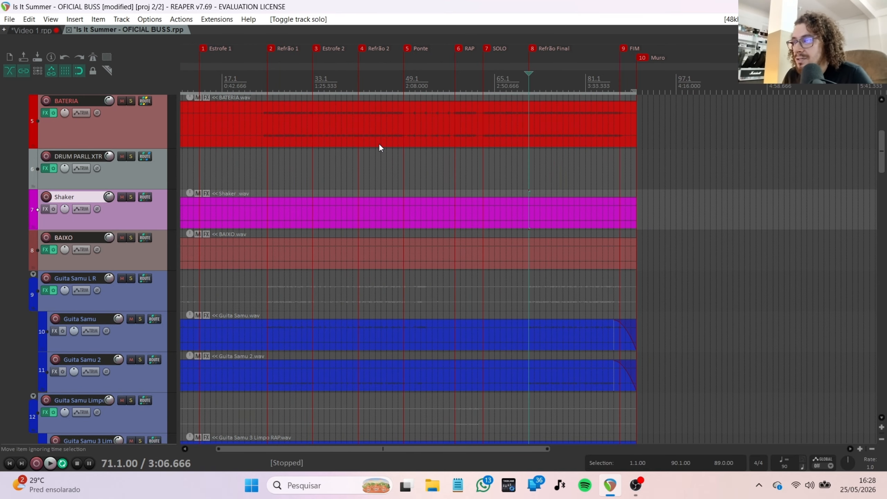
{"action": "key", "text": "2"}
{"action": "left_click", "coordinate": [131, 197]}
{"action": "key", "text": "space"}
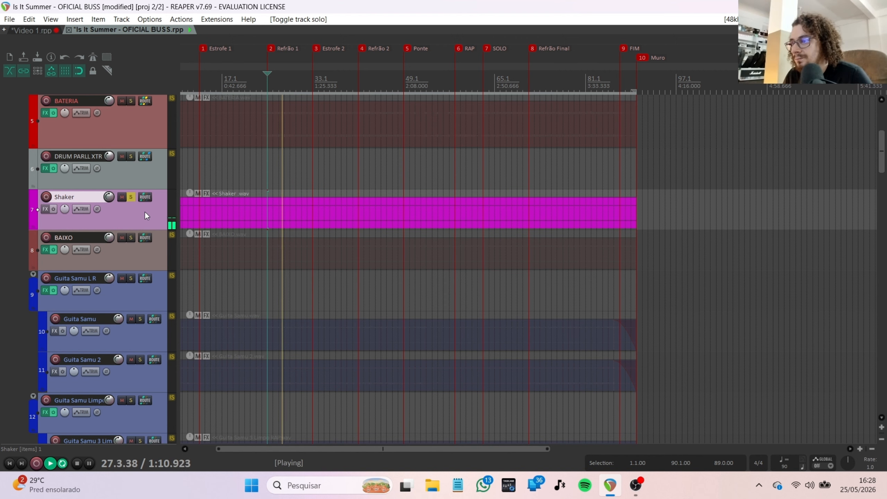
{"action": "key", "text": "space"}
{"action": "left_click", "coordinate": [132, 197]}
Mute the Shaker track and play the full mix from bar 23.3, leading into Refrão 1
{"action": "scroll", "coordinate": [475, 224], "scroll_direction": "up", "scroll_amount": 3}
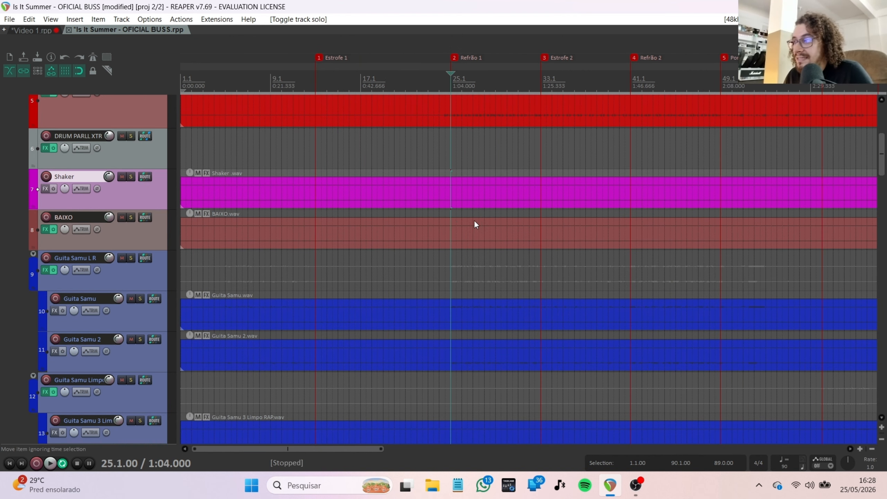
{"action": "left_click", "coordinate": [433, 78]}
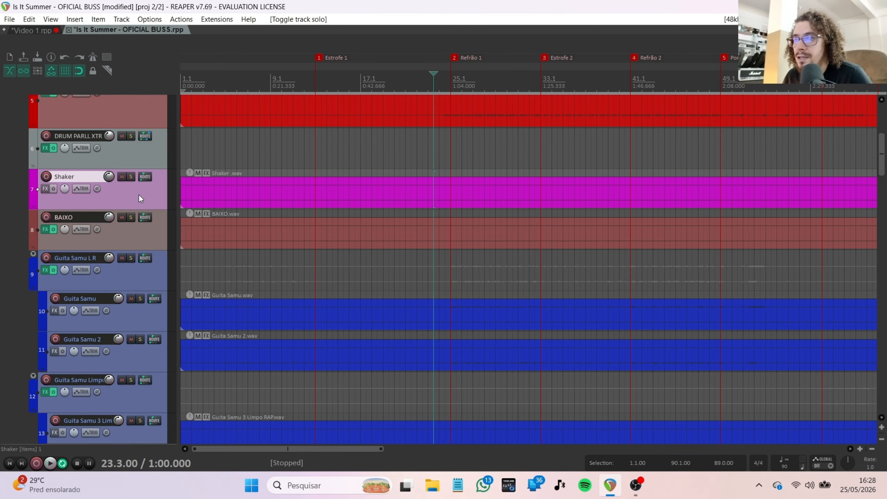
{"action": "left_click", "coordinate": [122, 178]}
{"action": "key", "text": "space"}
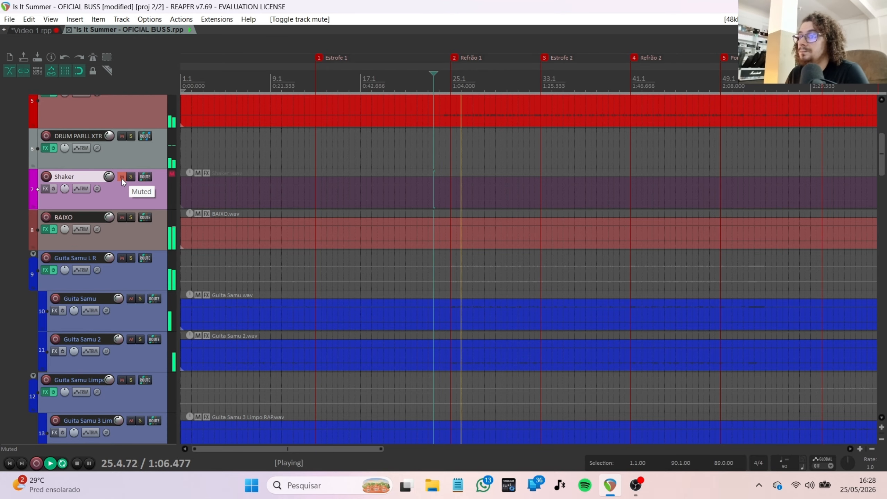
{"action": "key", "text": "space"}
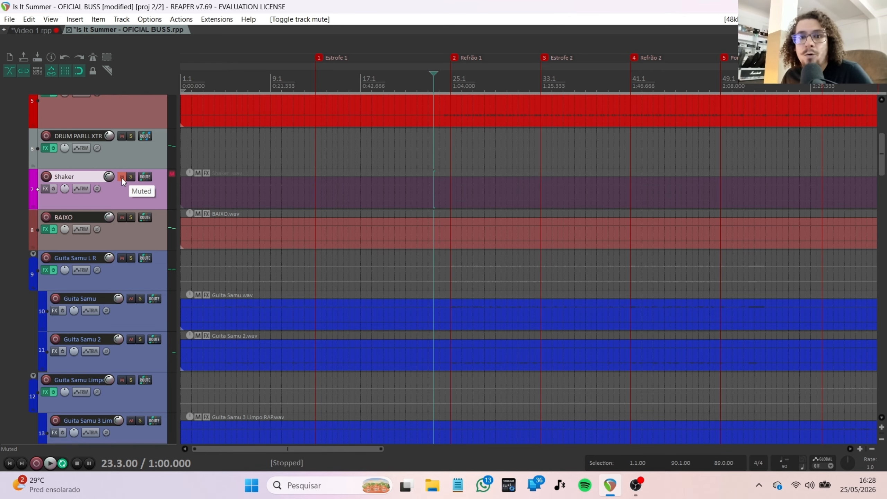
Unmute the Shaker track and replay the same passage from bar 23.3 to compare the mix with it
{"action": "left_click", "coordinate": [121, 177]}
{"action": "key", "text": "space"}
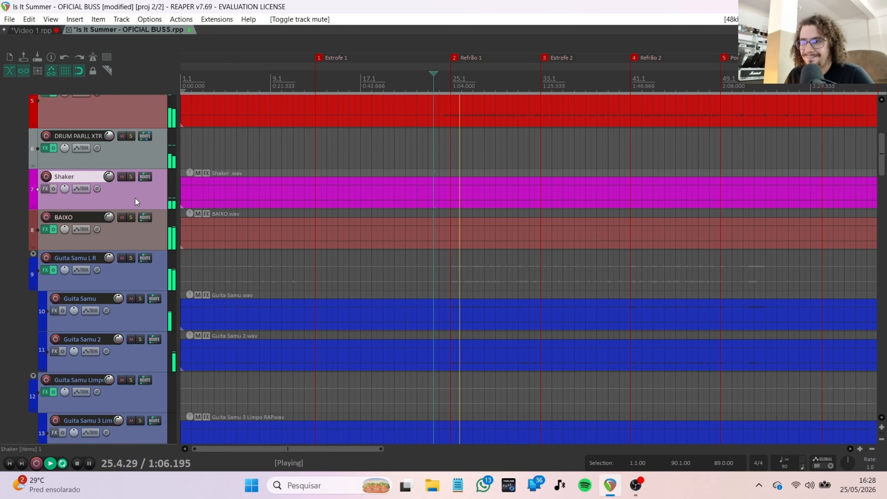
{"action": "key", "text": "space"}
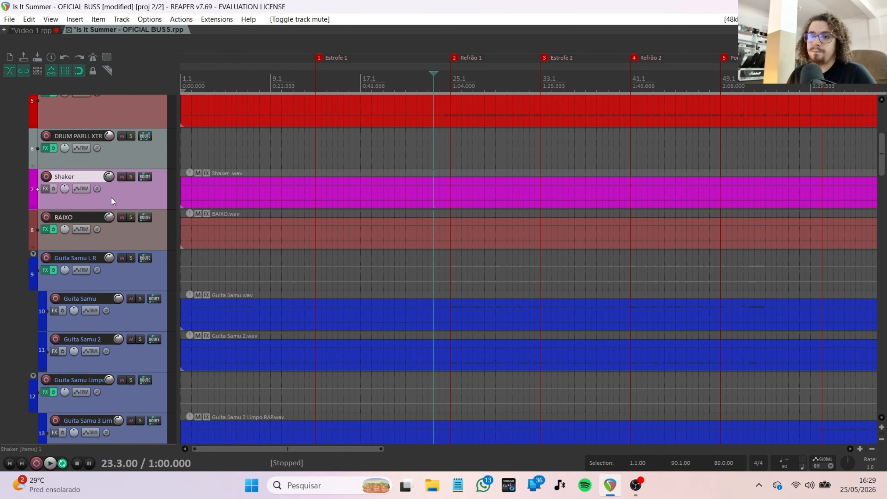
Solo the BAIXO track and listen to it from the Estrofe 1 marker at bar 13
{"action": "scroll", "coordinate": [111, 198], "scroll_direction": "down", "scroll_amount": 1}
{"action": "scroll", "coordinate": [112, 196], "scroll_direction": "down", "scroll_amount": 3}
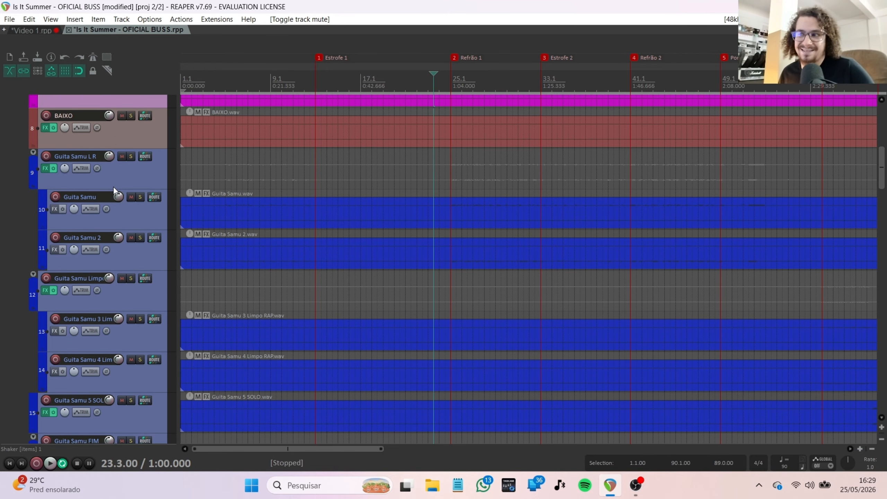
{"action": "scroll", "coordinate": [113, 186], "scroll_direction": "up", "scroll_amount": 4}
{"action": "left_click", "coordinate": [124, 201]}
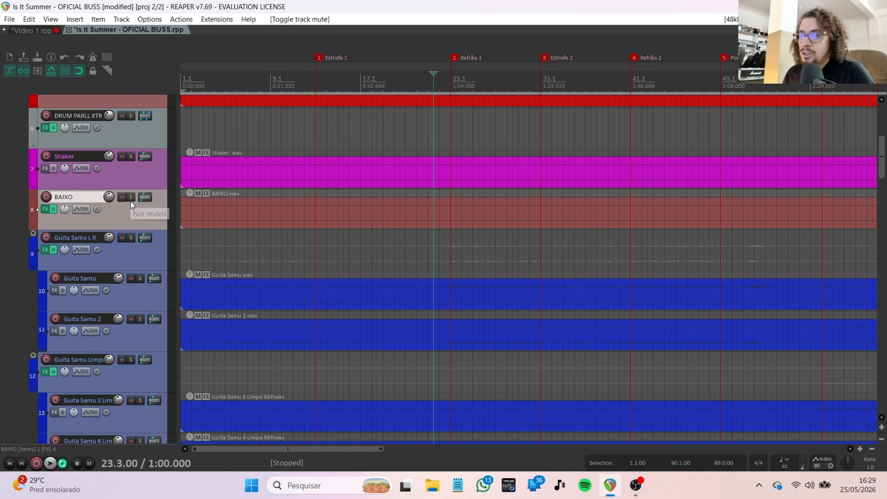
{"action": "left_click", "coordinate": [131, 198]}
{"action": "scroll", "coordinate": [326, 230], "scroll_direction": "down", "scroll_amount": 2}
{"action": "scroll", "coordinate": [325, 230], "scroll_direction": "down", "scroll_amount": 2}
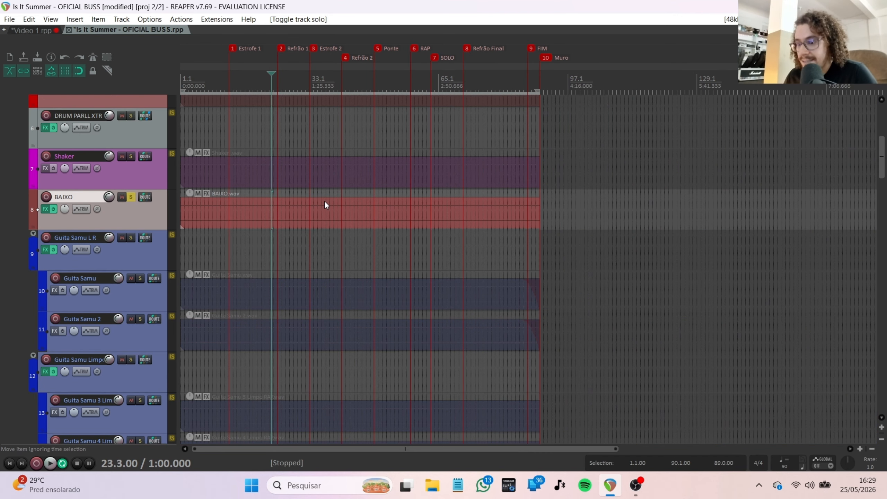
{"action": "key", "text": "1"}
{"action": "key", "text": "space"}
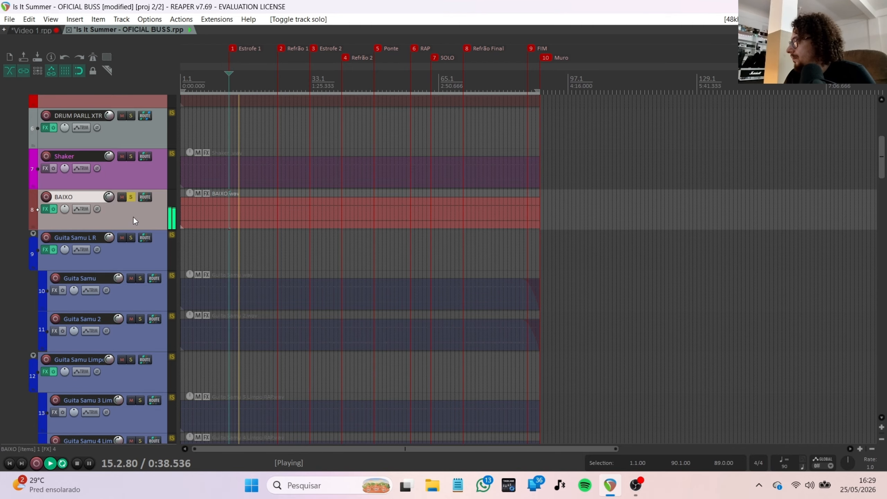
{"action": "scroll", "coordinate": [117, 217], "scroll_direction": "down", "scroll_amount": 3}
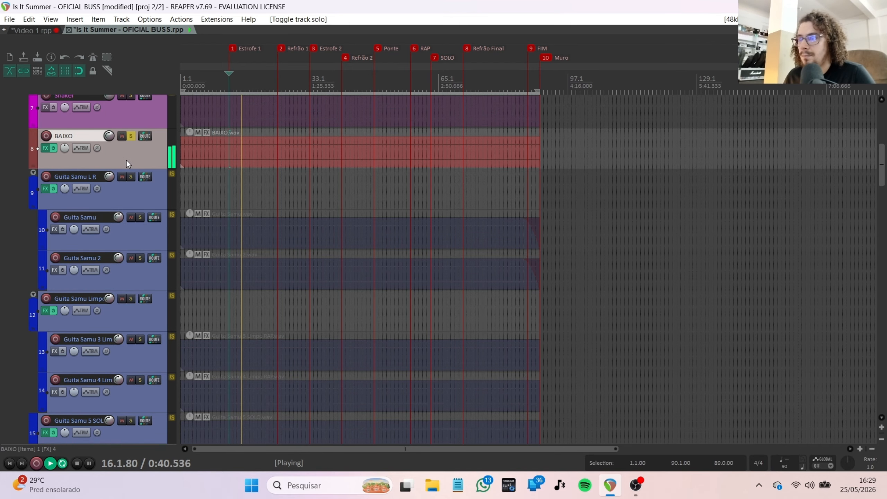
Listen to the soloed BAIXO track from the Refrão 1 marker at bar 25, stop playback, and toggle its solo off and on again
{"action": "key", "text": "2"}
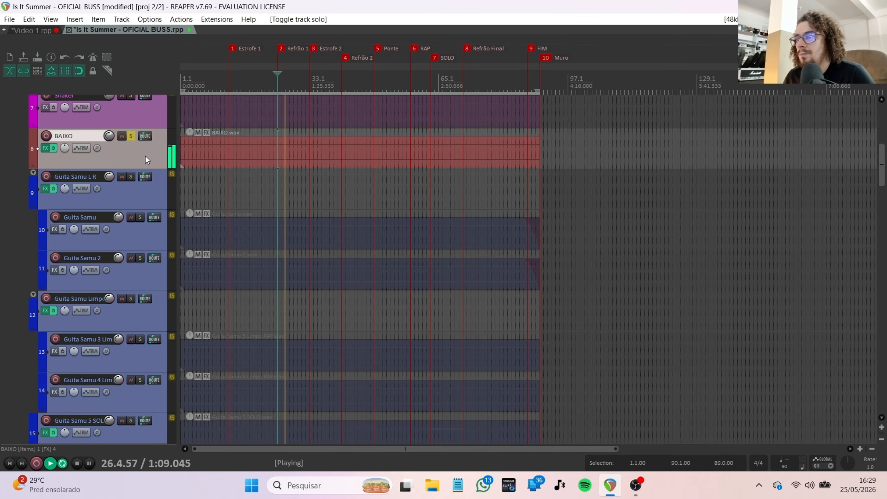
{"action": "key", "text": "space"}
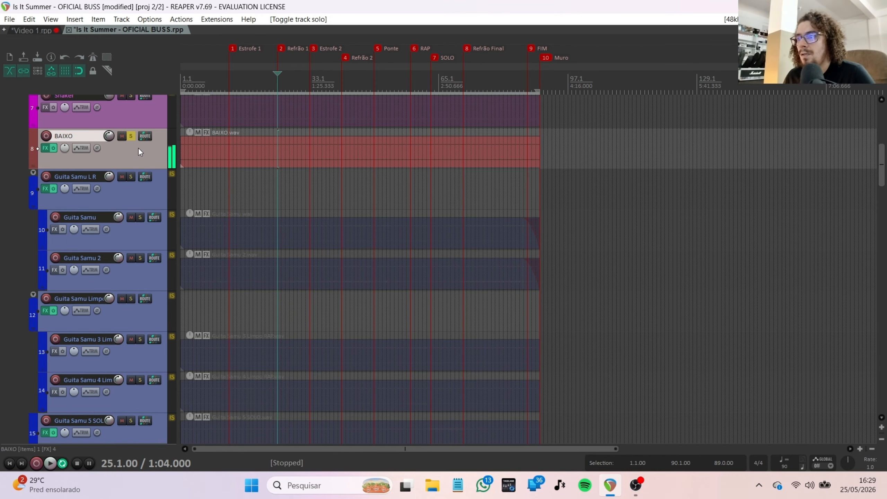
{"action": "left_click", "coordinate": [131, 138]}
{"action": "left_click", "coordinate": [131, 138]}
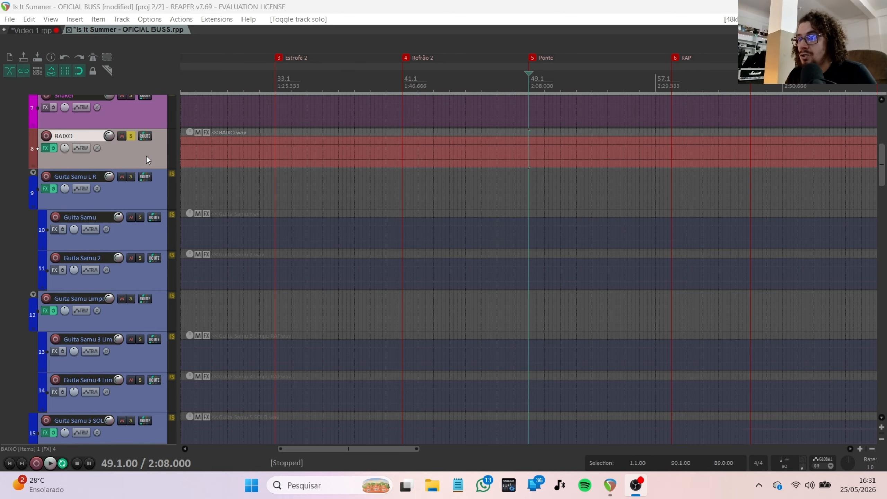
Listen to the soloed BAIXO track from the Ponte marker at bar 49, and turn its solo off
{"action": "scroll", "coordinate": [660, 158], "scroll_direction": "down", "scroll_amount": 2}
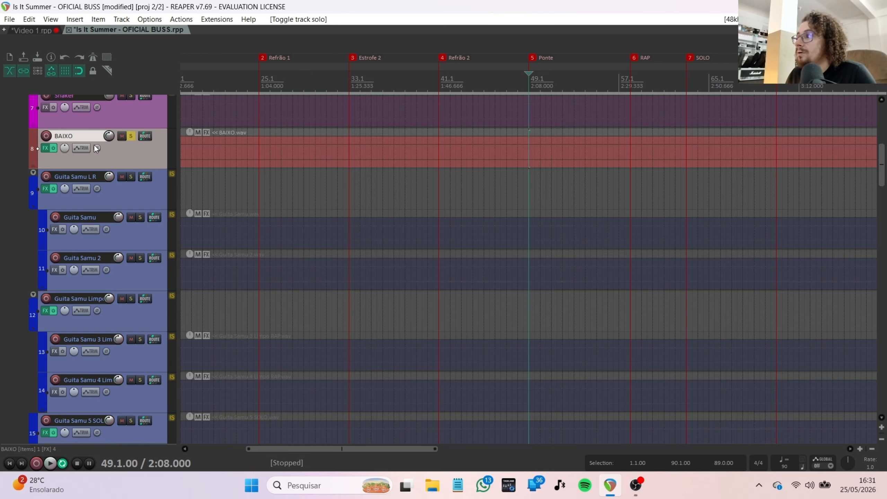
{"action": "key", "text": "space"}
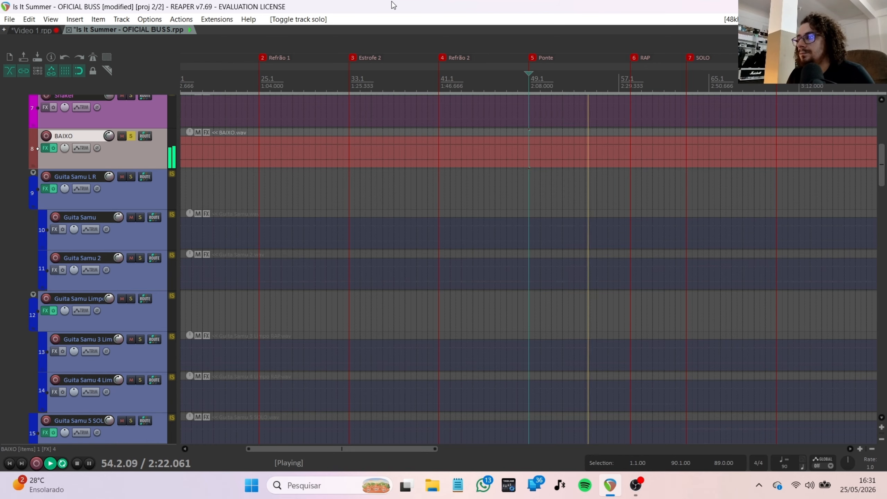
{"action": "scroll", "coordinate": [592, 159], "scroll_direction": "up", "scroll_amount": 3}
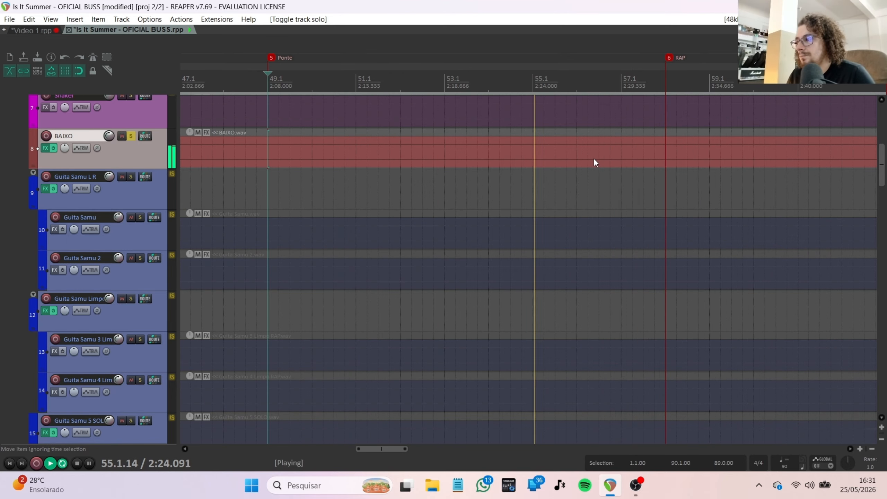
{"action": "scroll", "coordinate": [589, 160], "scroll_direction": "down", "scroll_amount": 2}
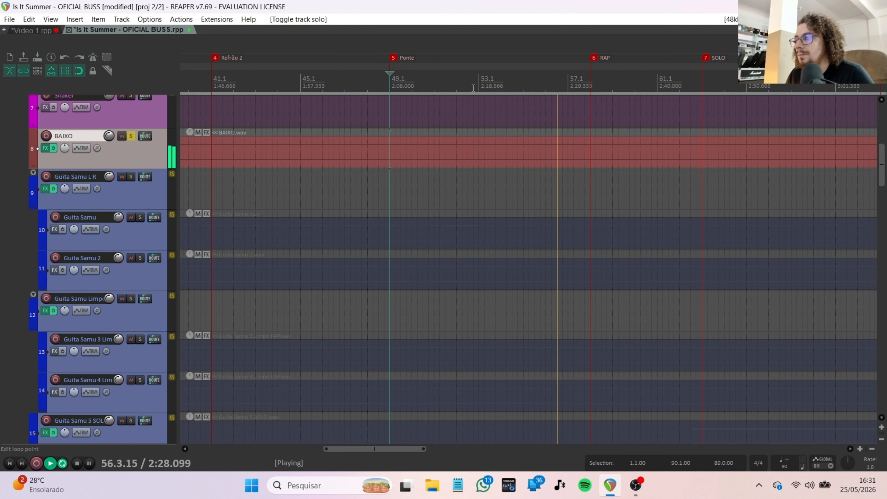
{"action": "left_click", "coordinate": [133, 136]}
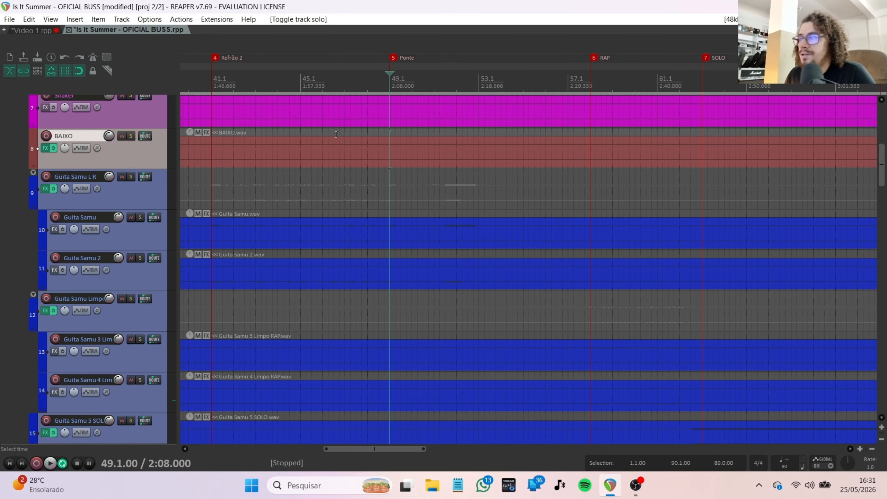
Solo the BAIXO track again, listen to it from bar 51 within the Ponte section, and turn its solo off
{"action": "left_click", "coordinate": [131, 136]}
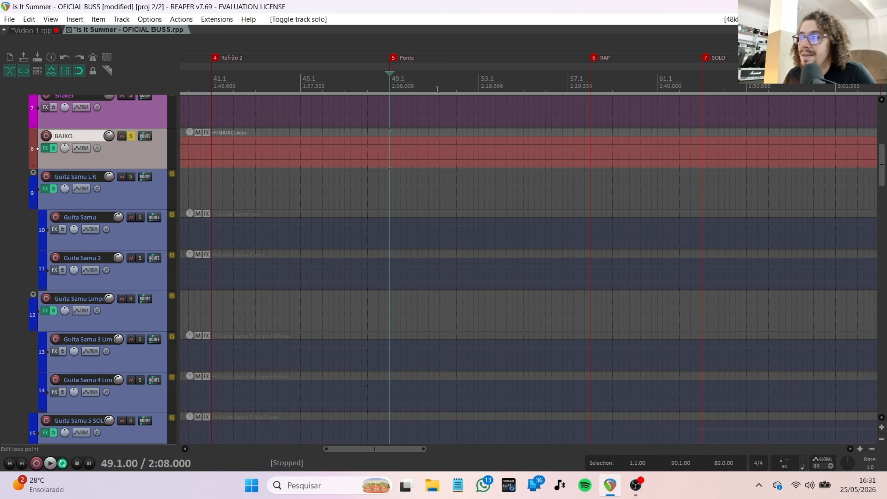
{"action": "left_click", "coordinate": [437, 84]}
{"action": "key", "text": "space"}
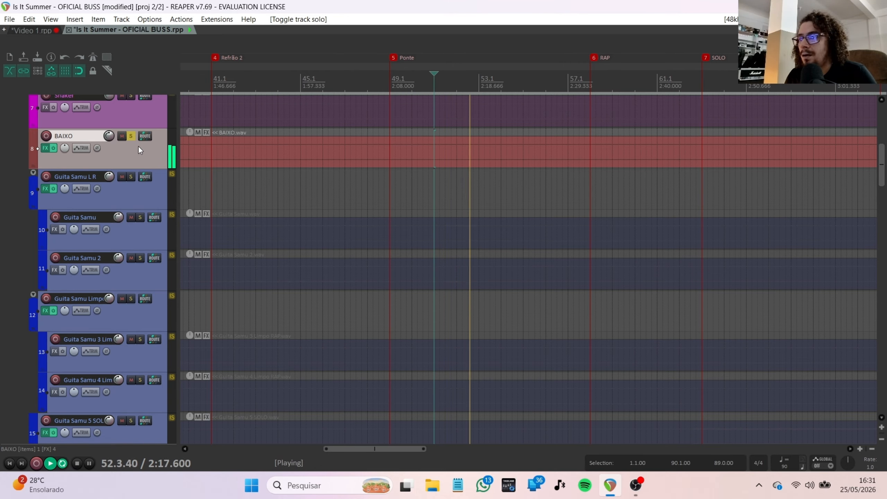
{"action": "key", "text": "space"}
{"action": "left_click", "coordinate": [132, 138]}
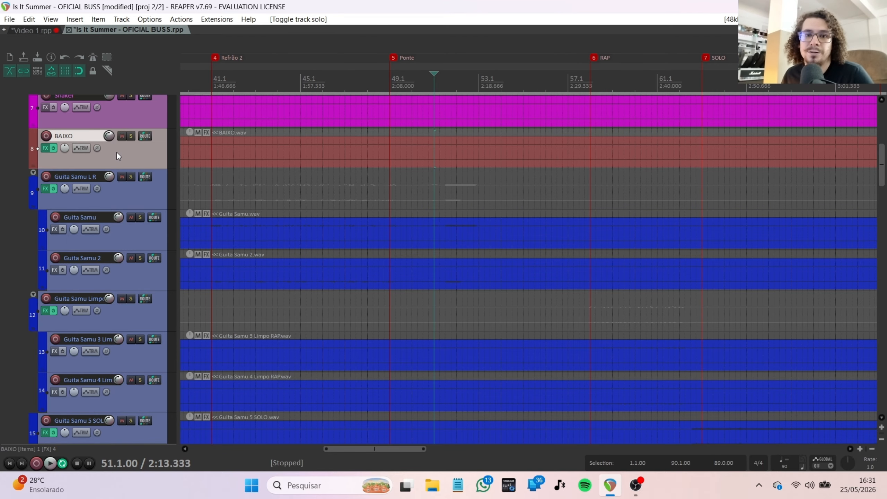
Play the full mix from bar 51 with the bass and again with the BAIXO track muted, and unmute it
{"action": "key", "text": "space"}
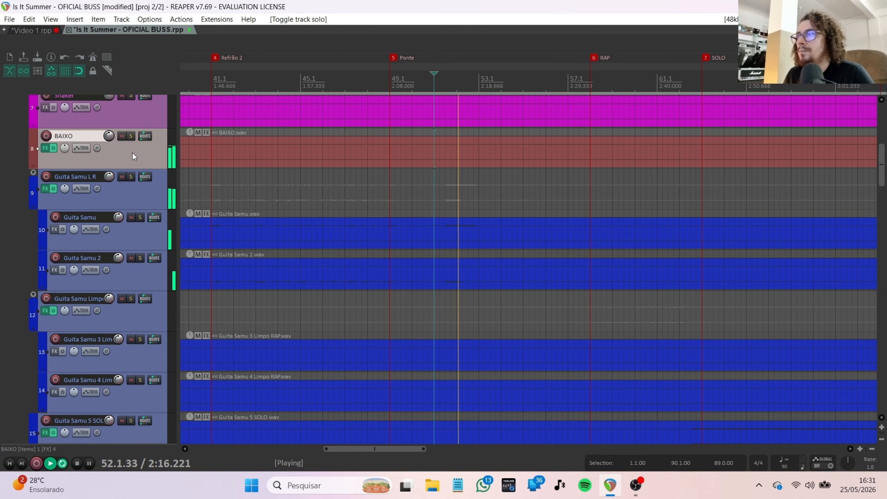
{"action": "key", "text": "space"}
{"action": "left_click", "coordinate": [122, 136]}
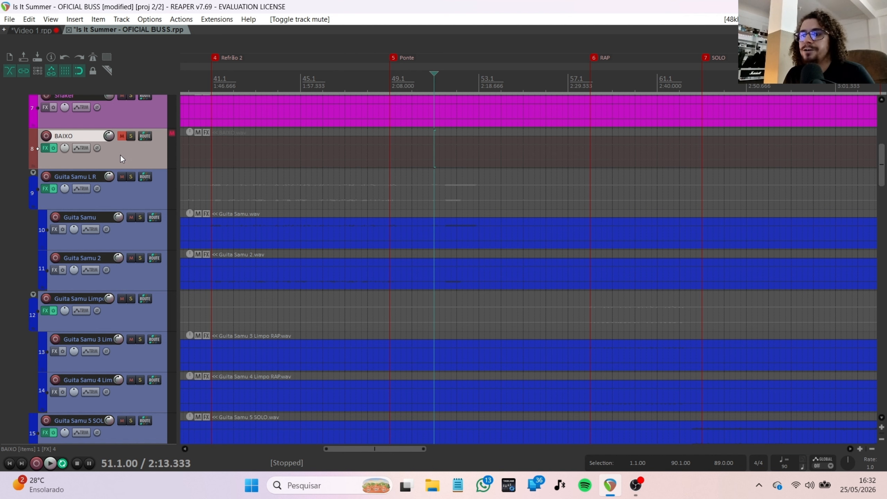
{"action": "key", "text": "space"}
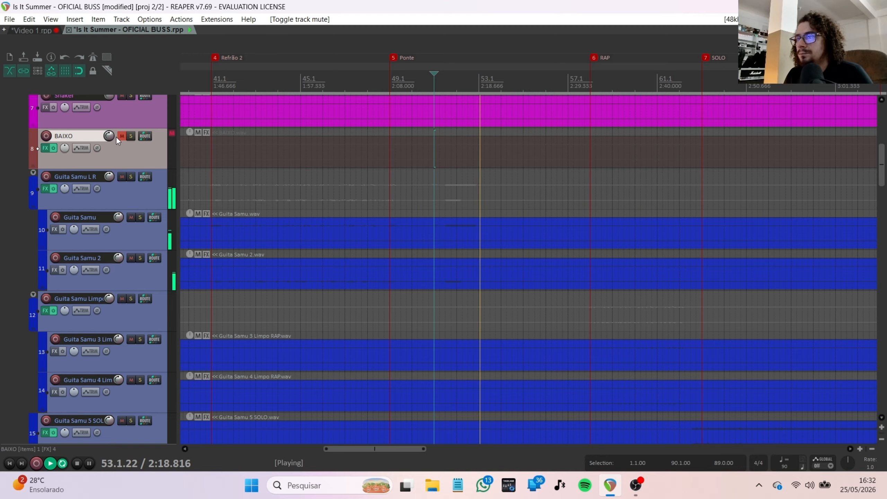
{"action": "key", "text": "space"}
{"action": "left_click", "coordinate": [121, 136]}
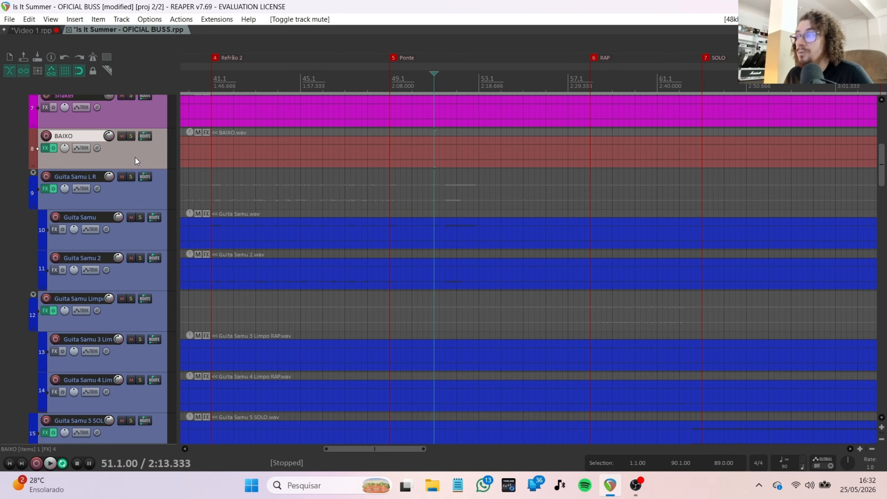
Solo the BAIXO track, listen to it from the RAP marker at bar 58, and turn its solo off
{"action": "key", "text": "6"}
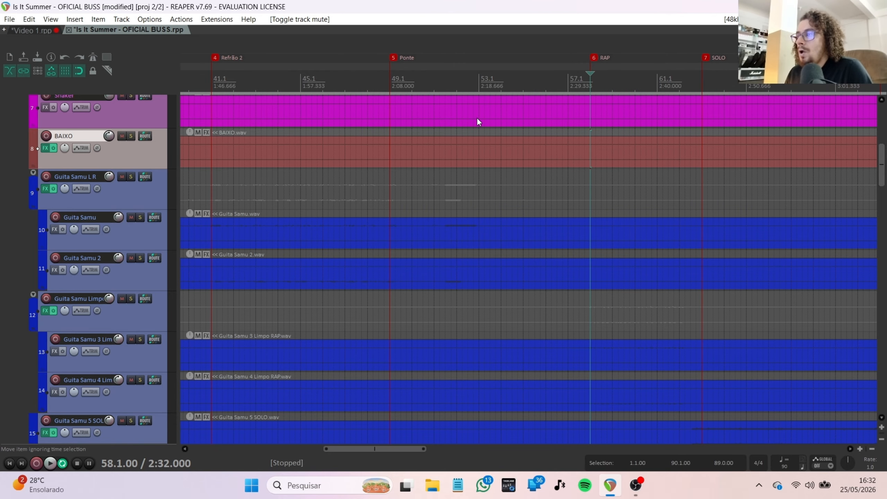
{"action": "left_click", "coordinate": [131, 136]}
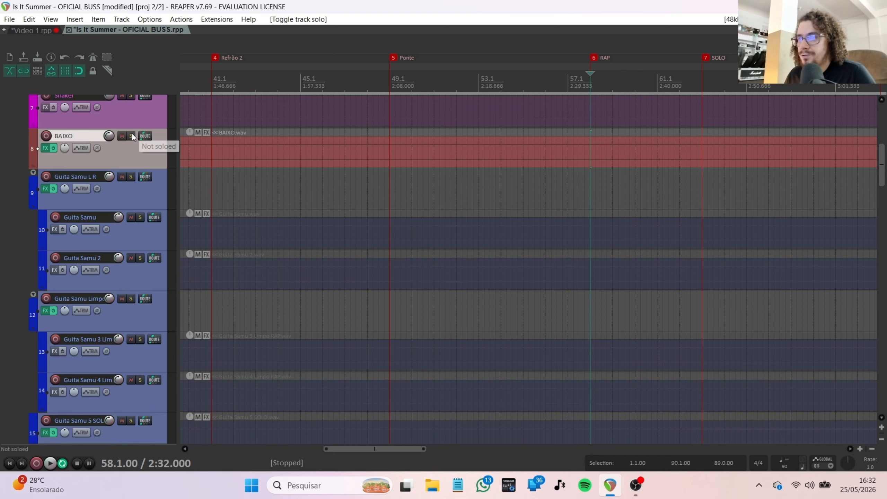
{"action": "key", "text": "space"}
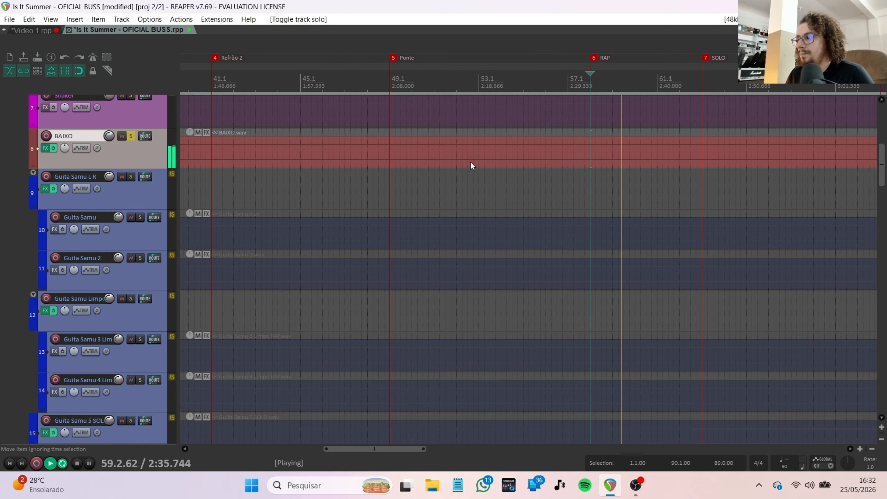
{"action": "scroll", "coordinate": [551, 157], "scroll_direction": "down", "scroll_amount": 6}
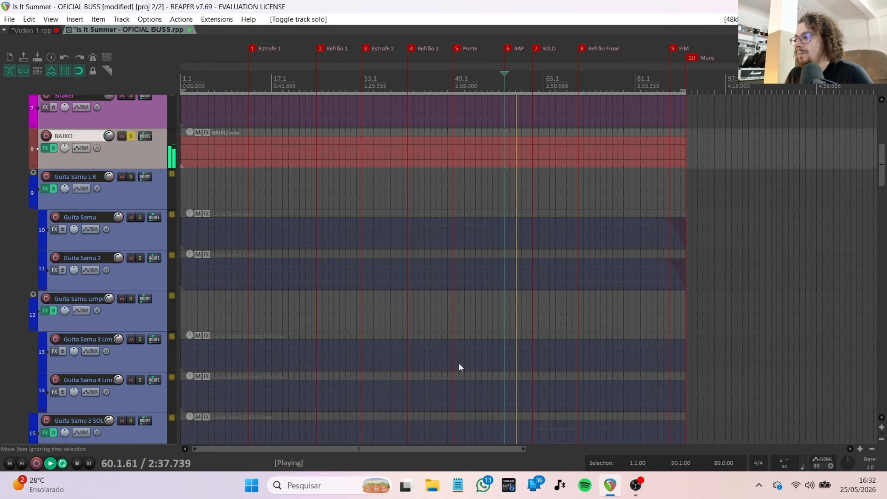
{"action": "scroll", "coordinate": [451, 447], "scroll_direction": "up", "scroll_amount": 5}
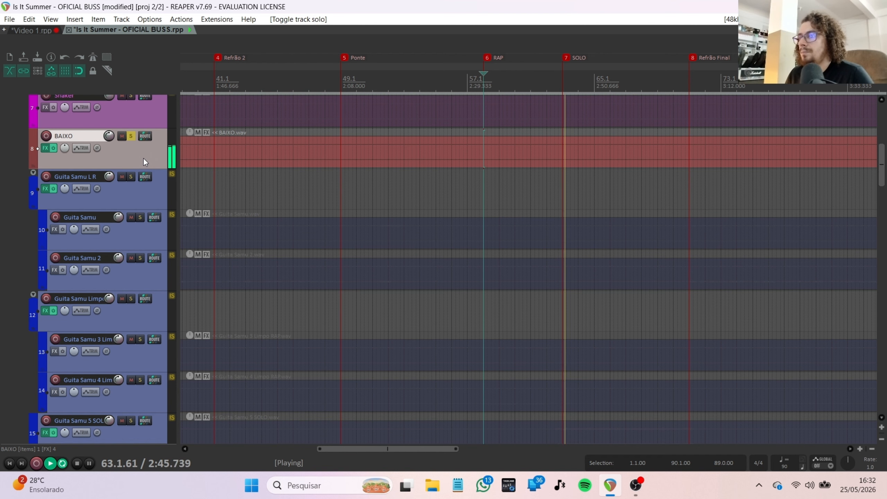
{"action": "key", "text": "space"}
{"action": "left_click", "coordinate": [131, 136]}
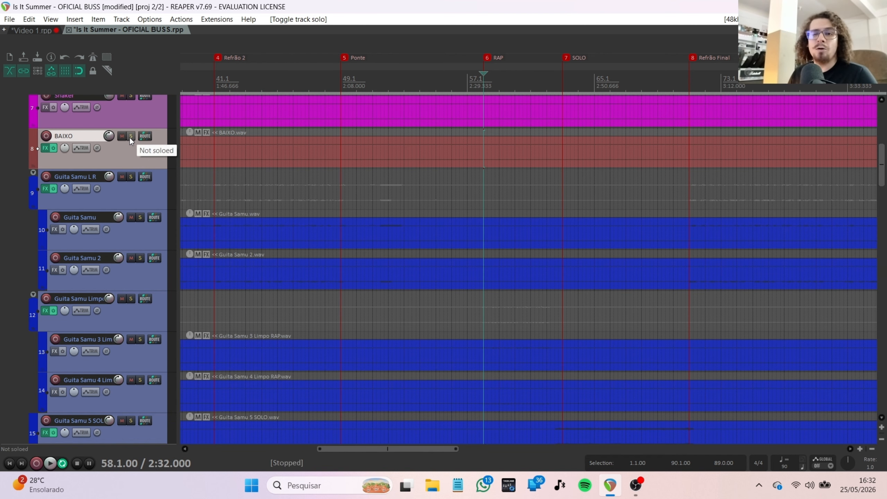
Play the full mix from the Refrão 1 marker at bar 25, muting and unmuting the BAIXO track twice to compare the sound
{"action": "scroll", "coordinate": [558, 157], "scroll_direction": "down", "scroll_amount": 3}
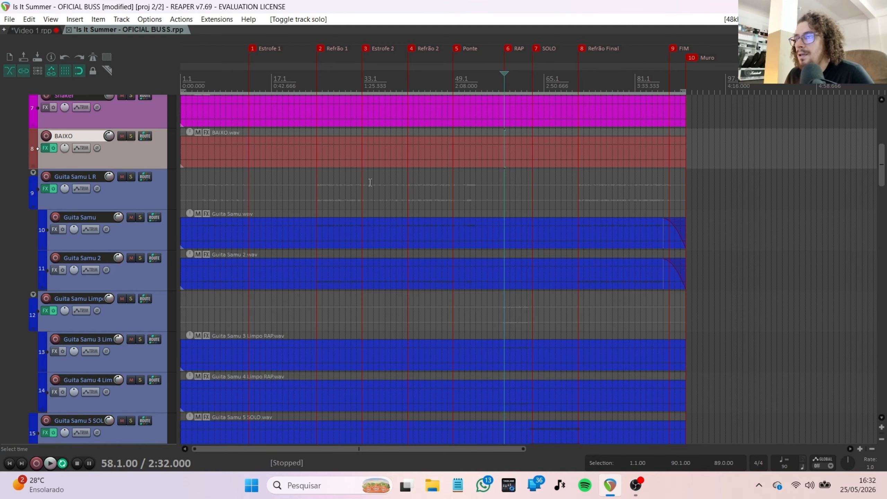
{"action": "scroll", "coordinate": [528, 166], "scroll_direction": "down", "scroll_amount": 2}
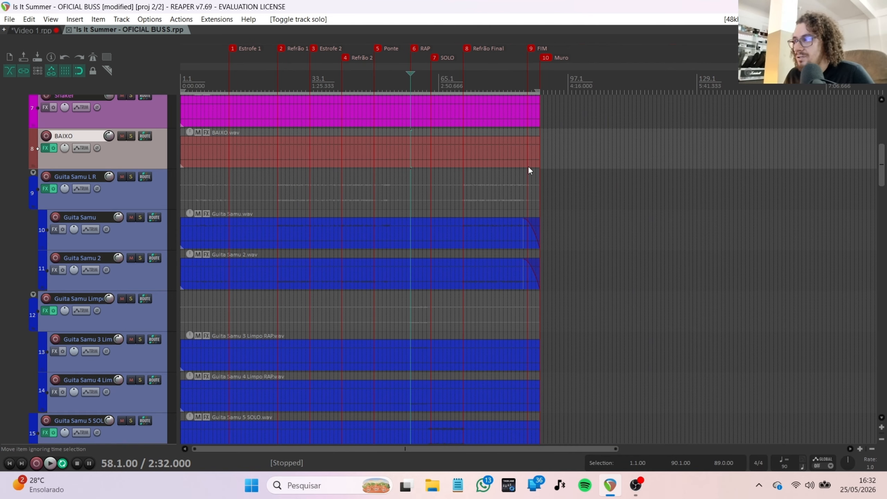
{"action": "key", "text": "1"}
{"action": "scroll", "coordinate": [352, 157], "scroll_direction": "up", "scroll_amount": 2}
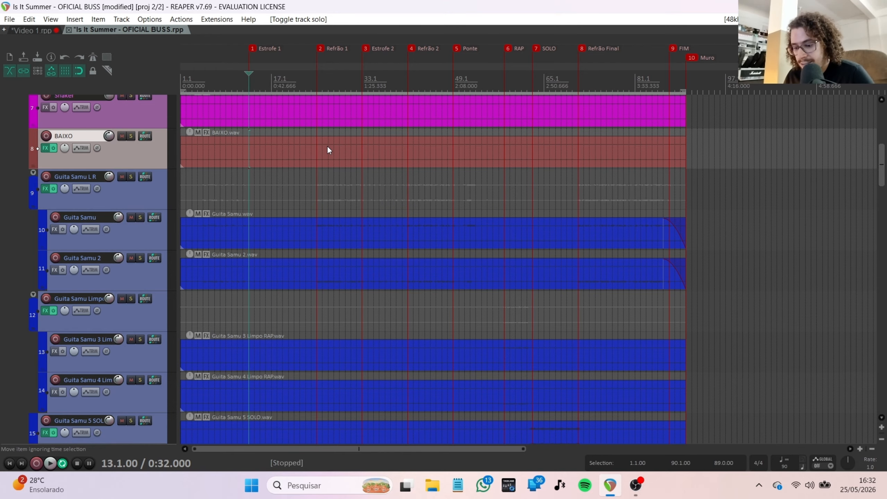
{"action": "key", "text": "2"}
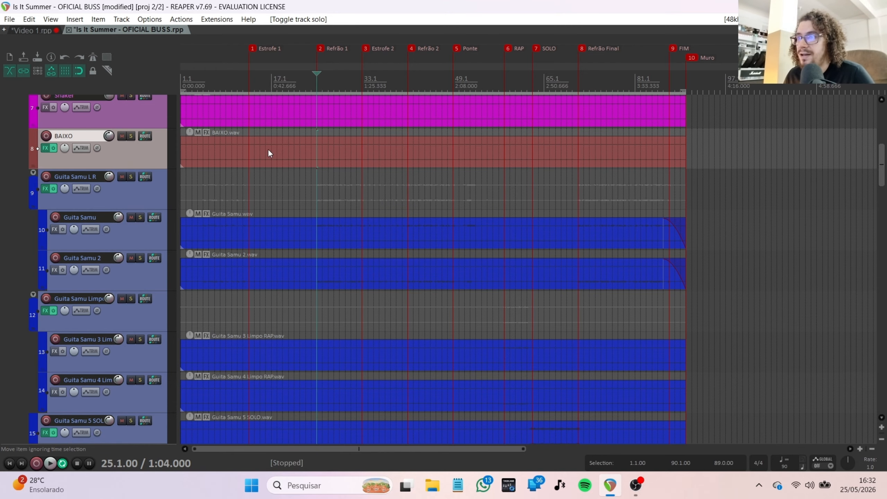
{"action": "scroll", "coordinate": [341, 151], "scroll_direction": "up", "scroll_amount": 4}
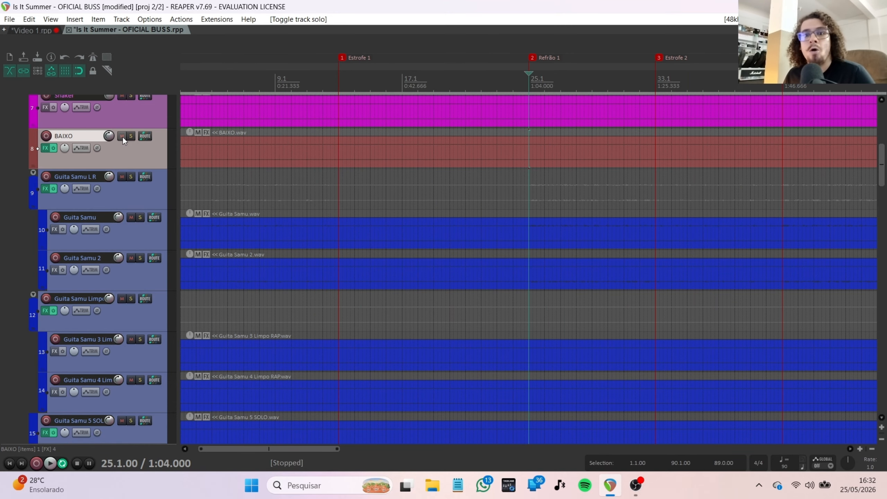
{"action": "key", "text": "space"}
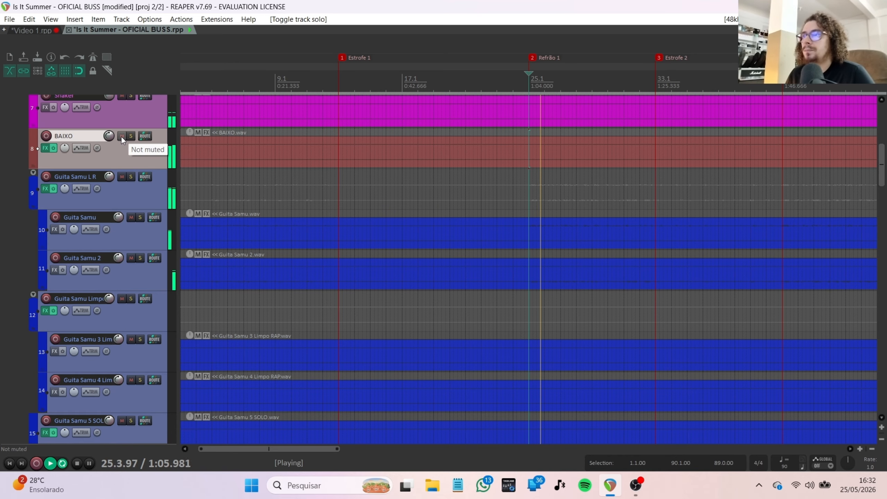
{"action": "left_click", "coordinate": [121, 136]}
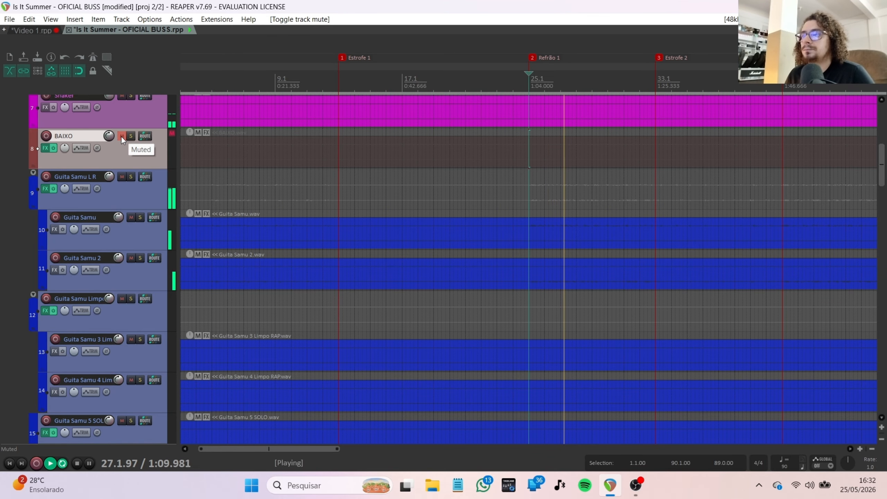
{"action": "left_click", "coordinate": [122, 137]}
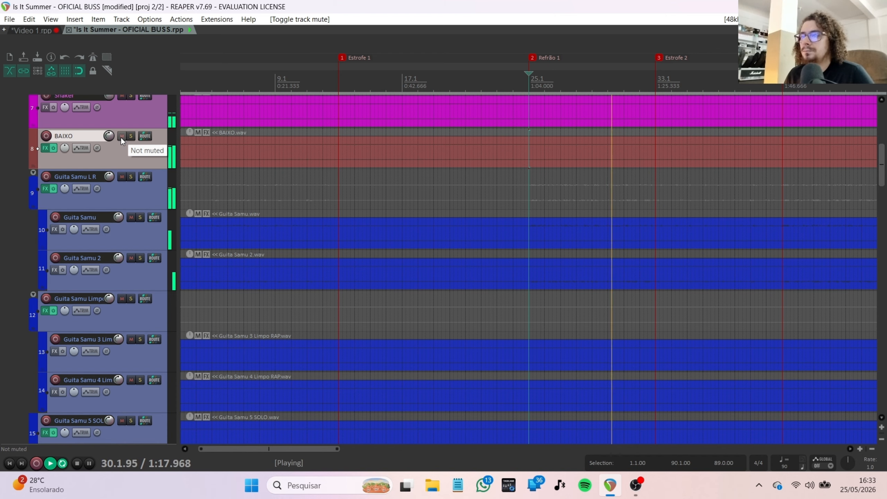
{"action": "left_click", "coordinate": [122, 136]}
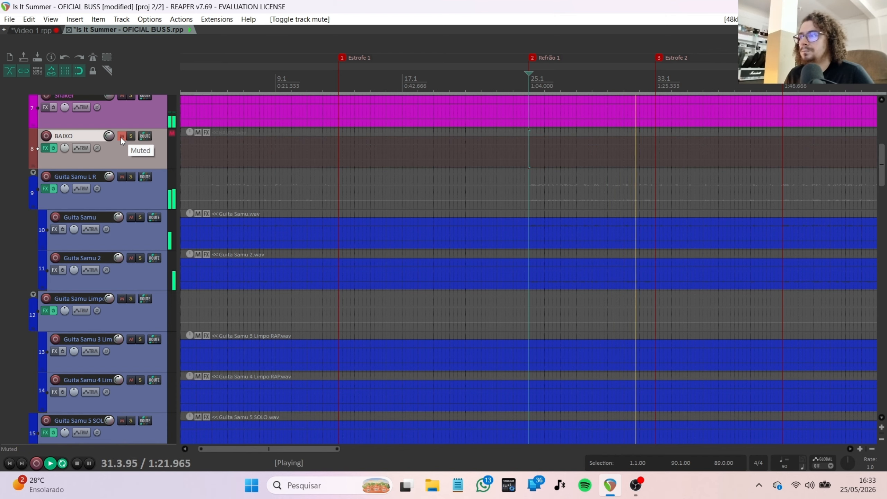
{"action": "left_click", "coordinate": [121, 136]}
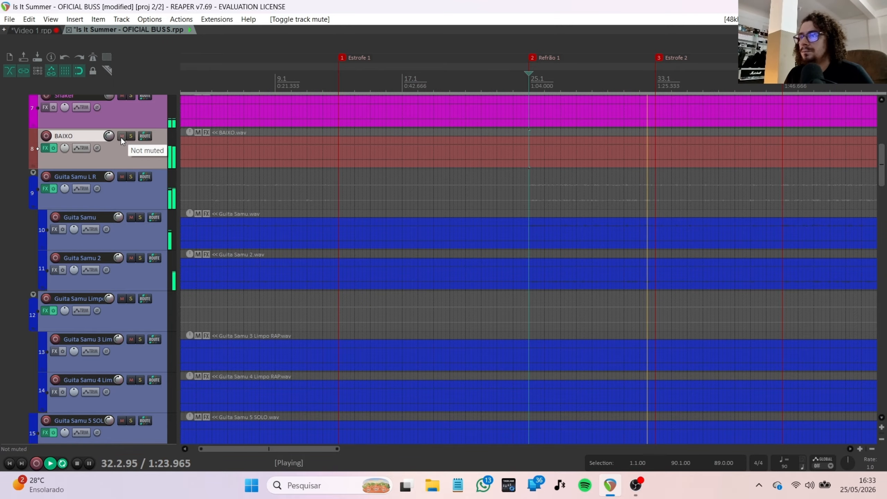
{"action": "key", "text": "space"}
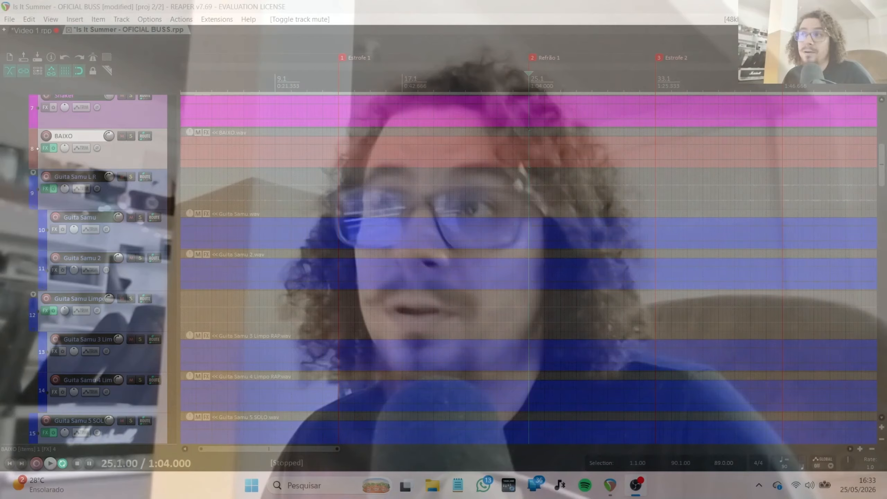
Review the White 2A, Center Stereo, Ozone 11 Imager and ReaEQ effects on the Guita Samu L R folder track, and close the chain
{"action": "scroll", "coordinate": [116, 173], "scroll_direction": "down", "scroll_amount": 1}
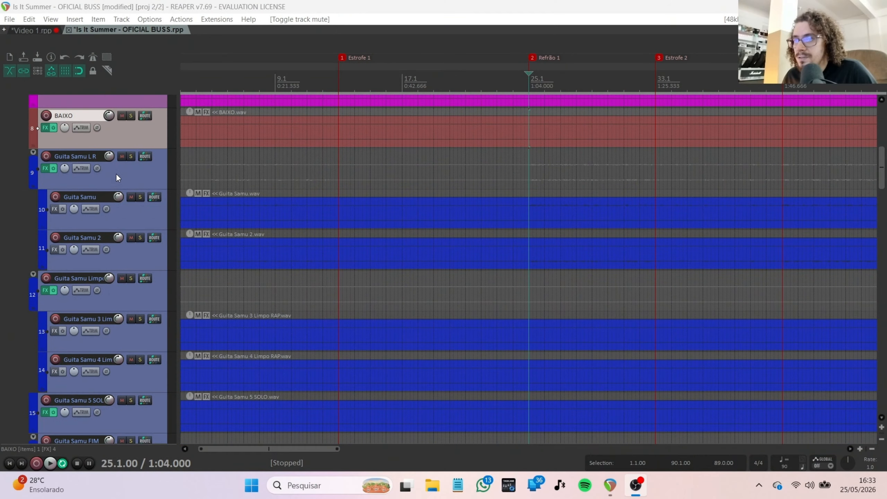
{"action": "left_click", "coordinate": [129, 182]}
{"action": "scroll", "coordinate": [124, 160], "scroll_direction": "down", "scroll_amount": 1}
{"action": "left_click", "coordinate": [45, 148]}
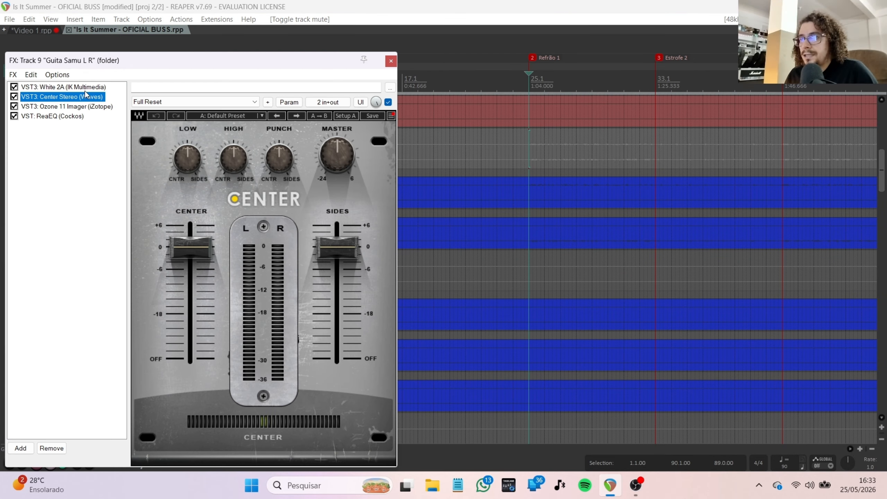
{"action": "left_click", "coordinate": [86, 87]}
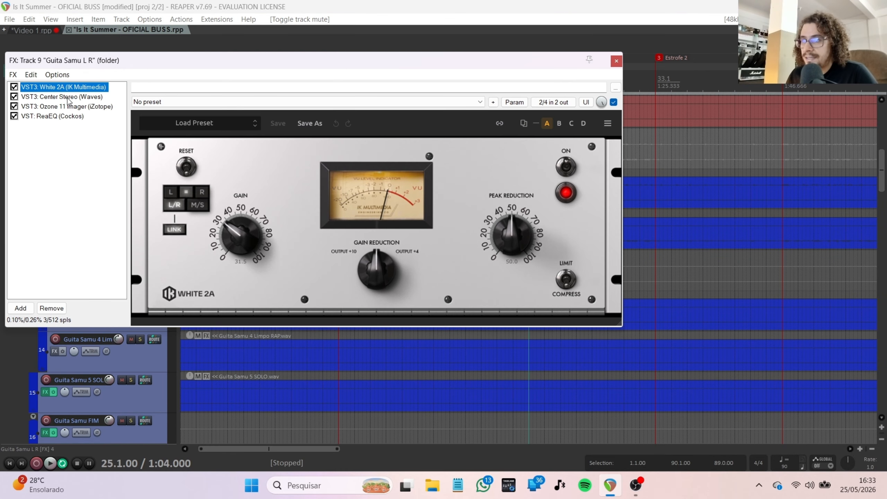
{"action": "left_click", "coordinate": [70, 97]}
{"action": "left_click", "coordinate": [71, 106]}
{"action": "left_click", "coordinate": [74, 117]}
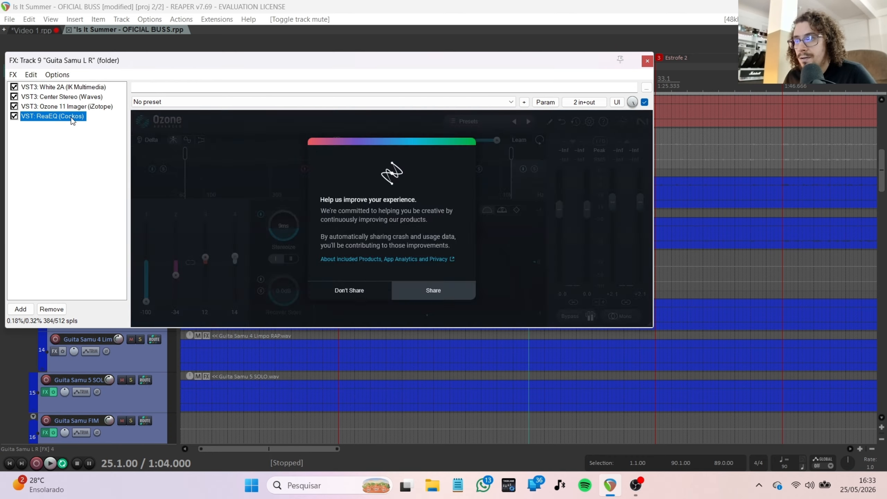
{"action": "left_click", "coordinate": [61, 87]}
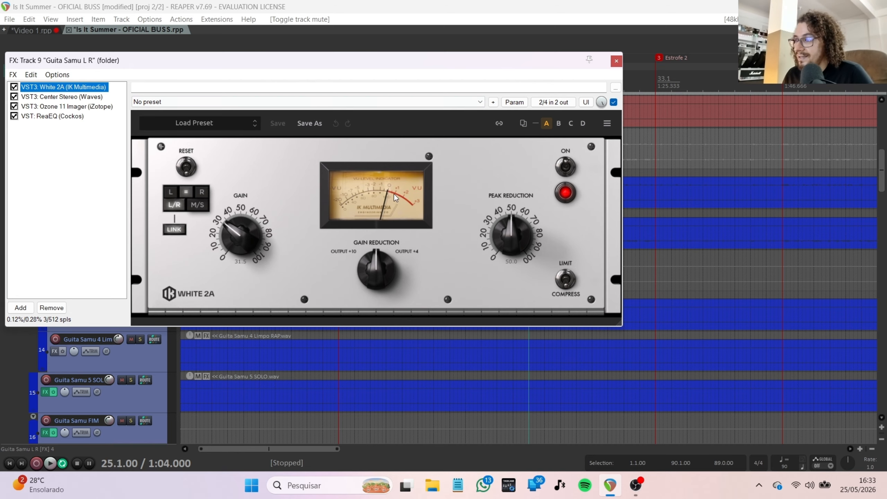
{"action": "key", "text": "Escape"}
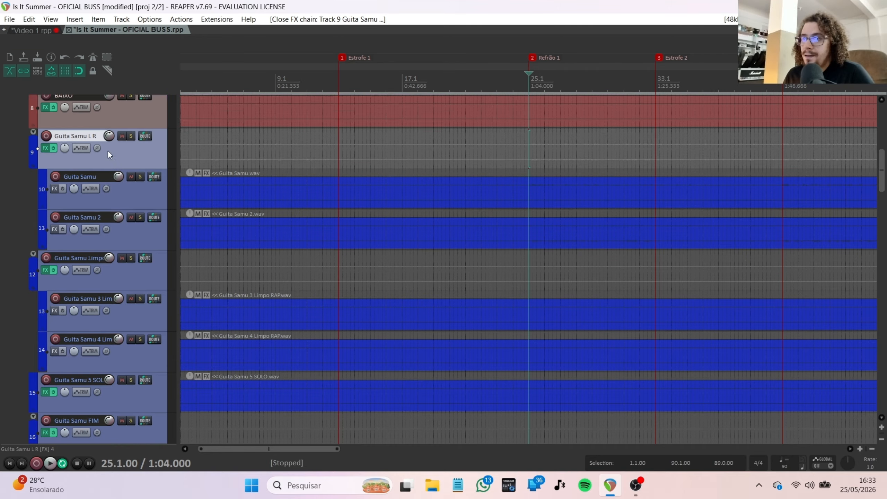
Open the BATERIA track's effects chain and inspect band 8 of its Q10 Stereo equalizer
{"action": "scroll", "coordinate": [82, 221], "scroll_direction": "up", "scroll_amount": 2}
{"action": "scroll", "coordinate": [82, 221], "scroll_direction": "up", "scroll_amount": 5}
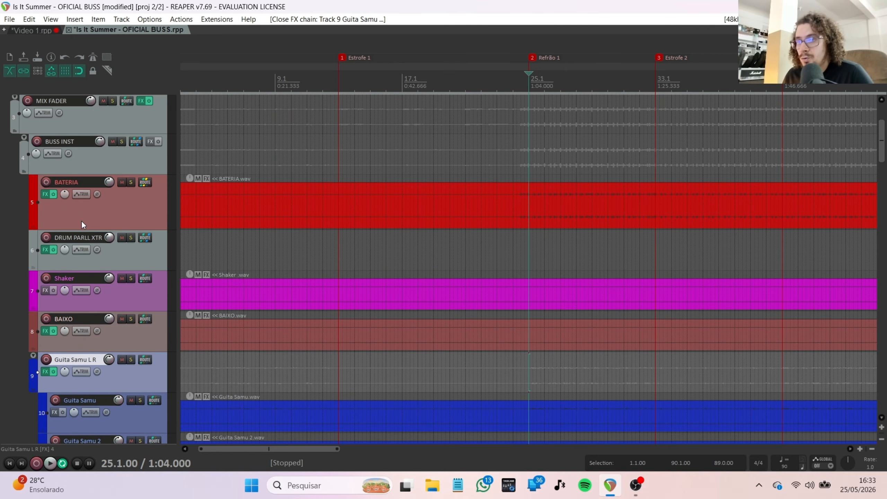
{"action": "left_click", "coordinate": [45, 195]}
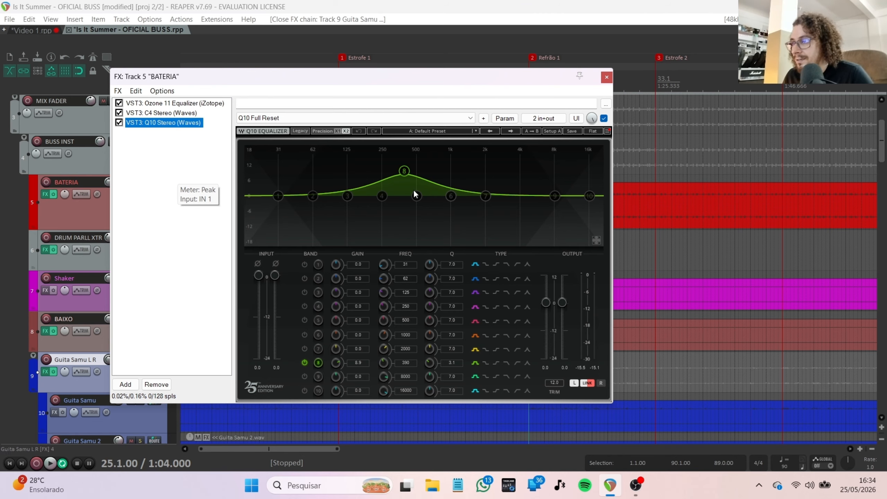
{"action": "left_click", "coordinate": [404, 171]}
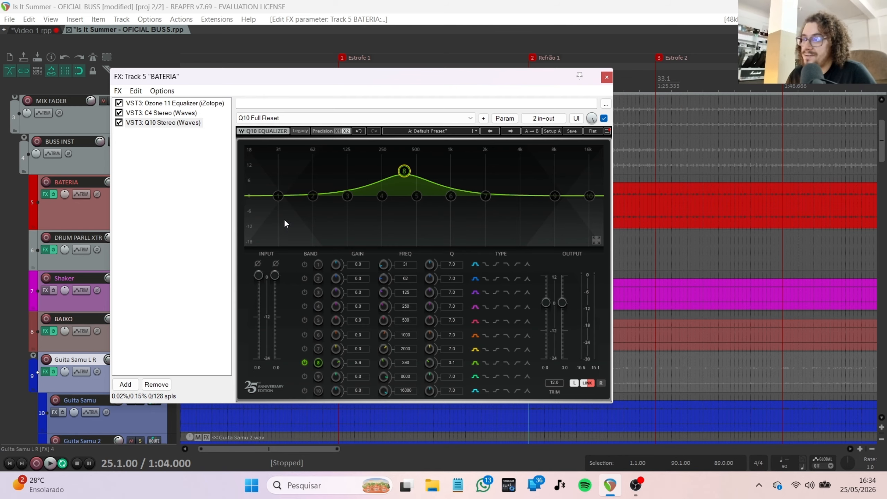
Inspect the deep mid cut and the low-end boost in the BATERIA track's Ozone 11 Equalizer, and close the chain
{"action": "left_click", "coordinate": [182, 112]}
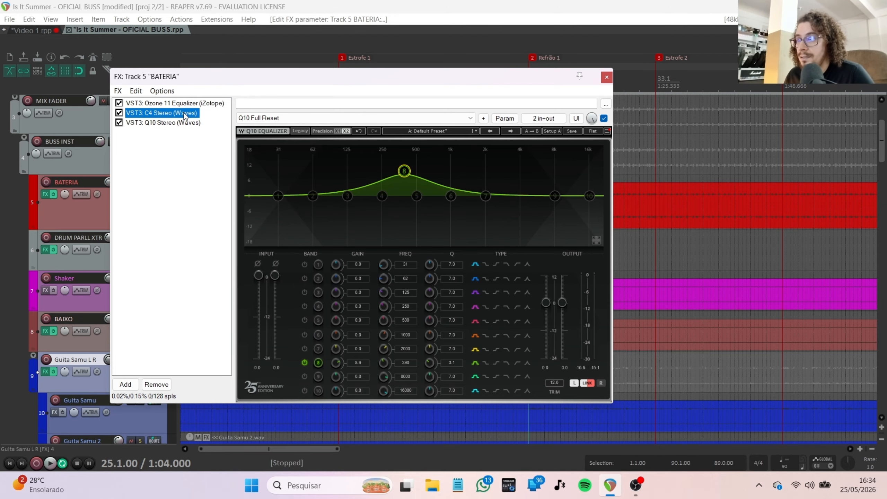
{"action": "left_click", "coordinate": [182, 103]}
{"action": "left_click", "coordinate": [459, 308]}
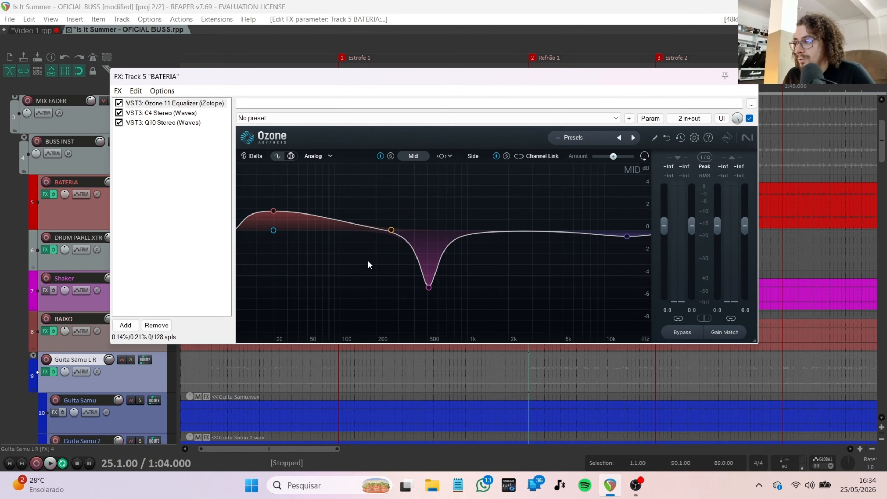
{"action": "left_click", "coordinate": [429, 288]}
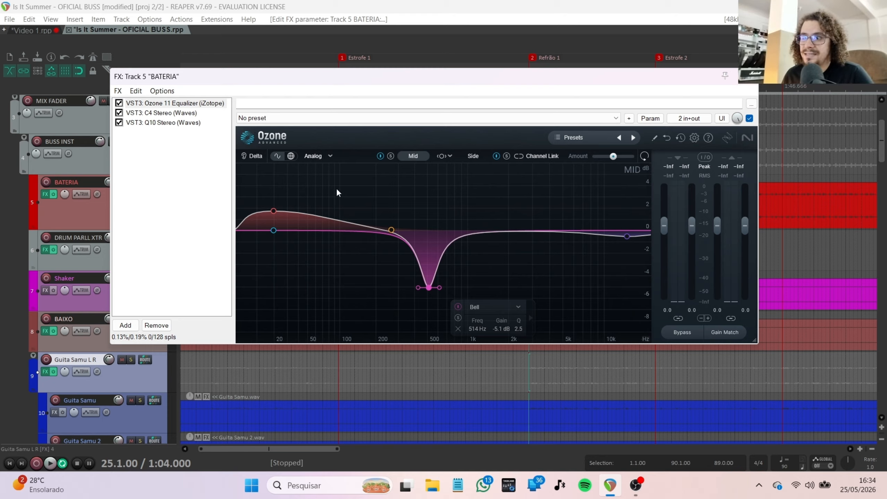
{"action": "left_click", "coordinate": [273, 211]}
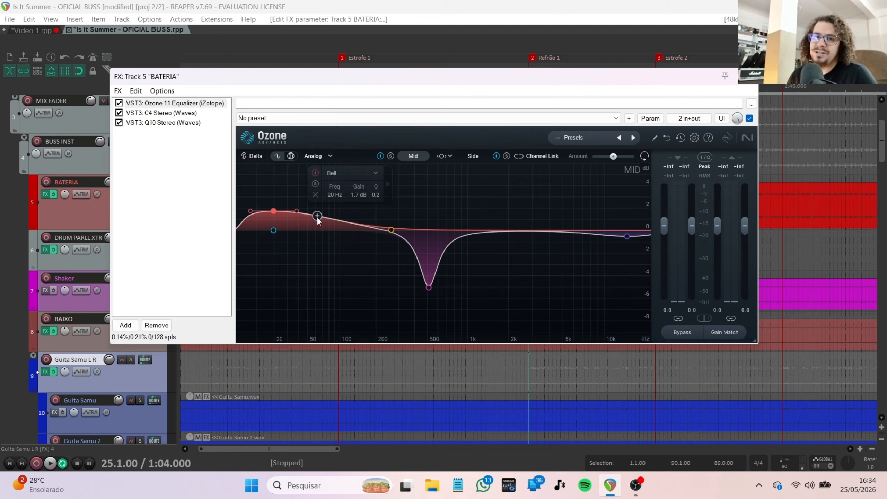
{"action": "key", "text": "Escape"}
Open the BAIXO track's effects chain and inspect bands 10, 4 and 3 of its Q10 Mono equalizer
{"action": "scroll", "coordinate": [109, 272], "scroll_direction": "down", "scroll_amount": 1}
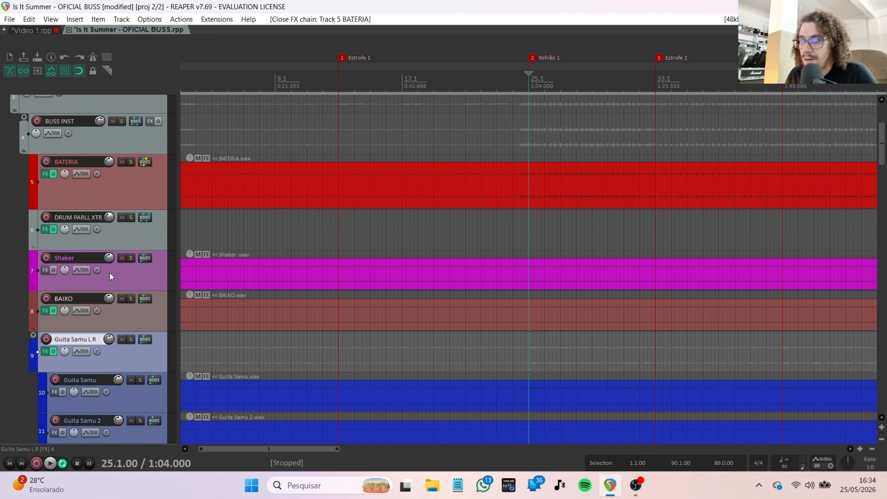
{"action": "left_click", "coordinate": [109, 326]}
{"action": "left_click", "coordinate": [44, 312]}
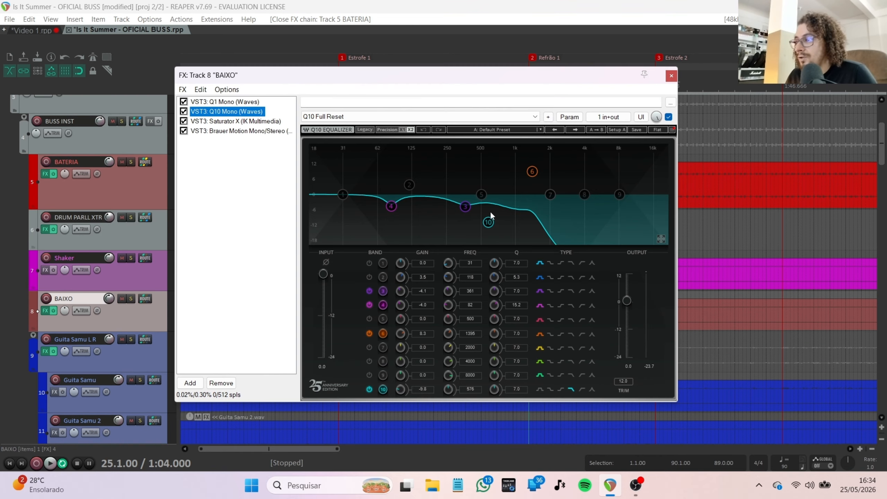
{"action": "left_click", "coordinate": [488, 222]}
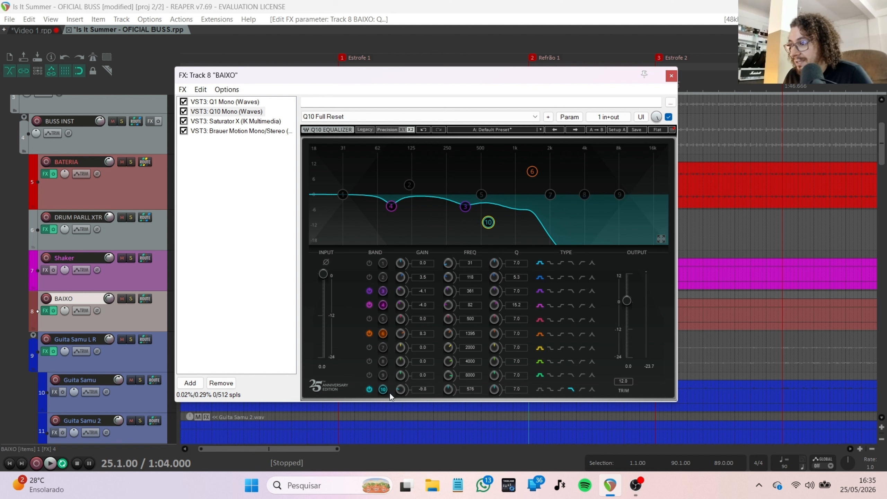
{"action": "left_click", "coordinate": [391, 207]}
{"action": "left_click", "coordinate": [465, 207]}
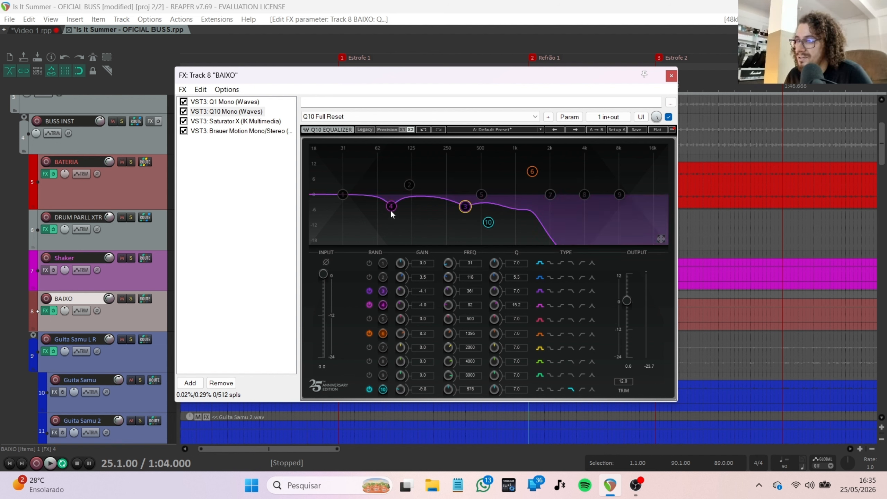
{"action": "left_click", "coordinate": [391, 210]}
{"action": "left_click", "coordinate": [465, 208]}
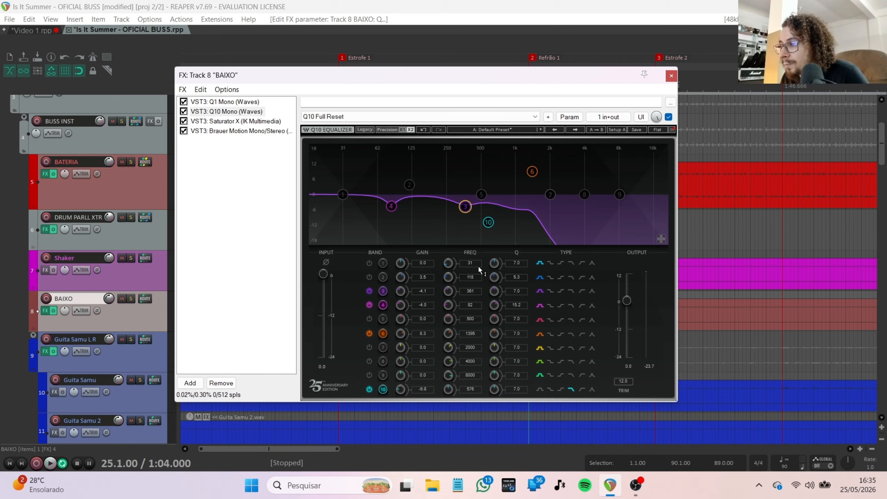
{"action": "left_click", "coordinate": [391, 206]}
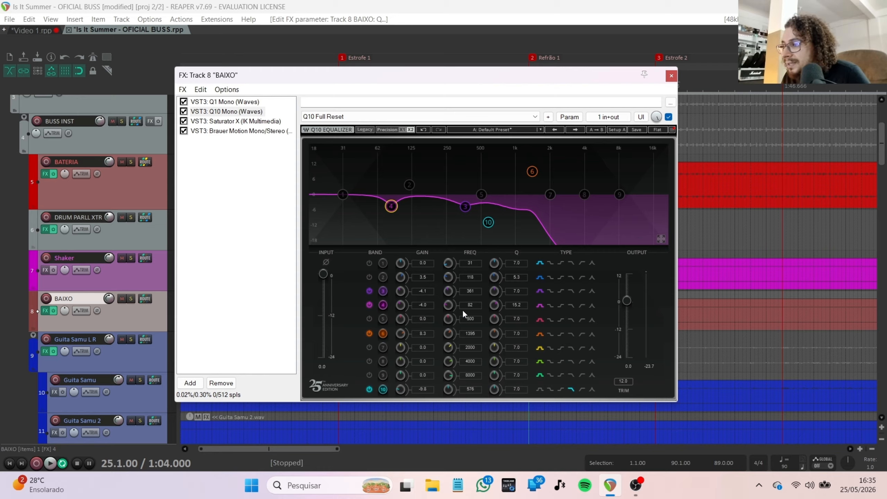
Compare the BAIXO track's Q10 Mono curve by switching bands 10 and 6 off and on, leaving both enabled
{"action": "left_click", "coordinate": [490, 225]}
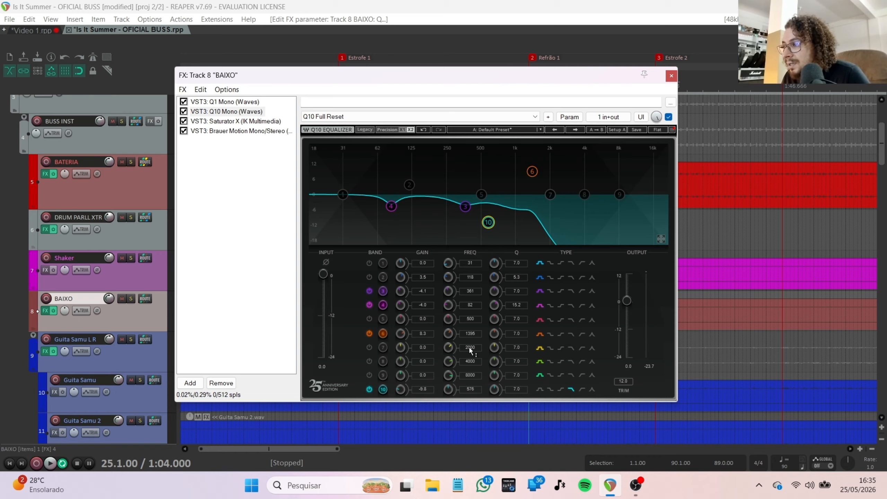
{"action": "left_click", "coordinate": [369, 389]}
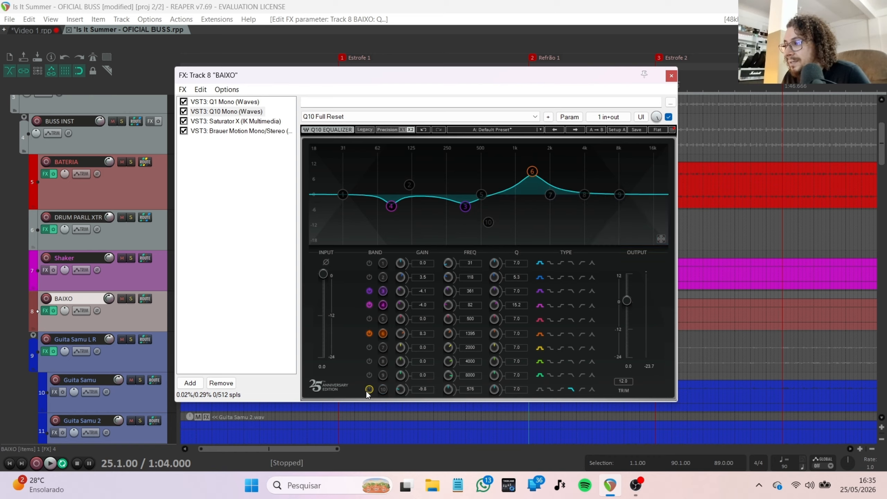
{"action": "left_click", "coordinate": [369, 389]}
{"action": "left_click", "coordinate": [368, 389]}
{"action": "left_click", "coordinate": [369, 389]}
{"action": "left_click", "coordinate": [368, 390]}
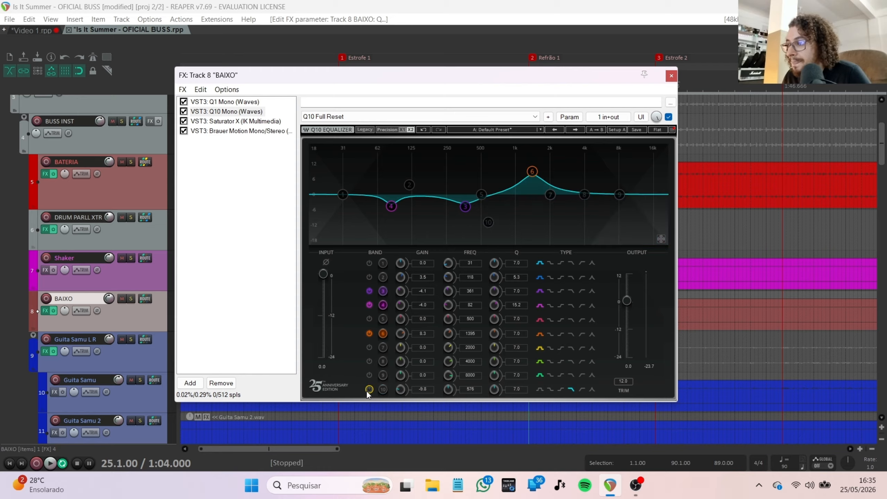
{"action": "left_click", "coordinate": [368, 389]}
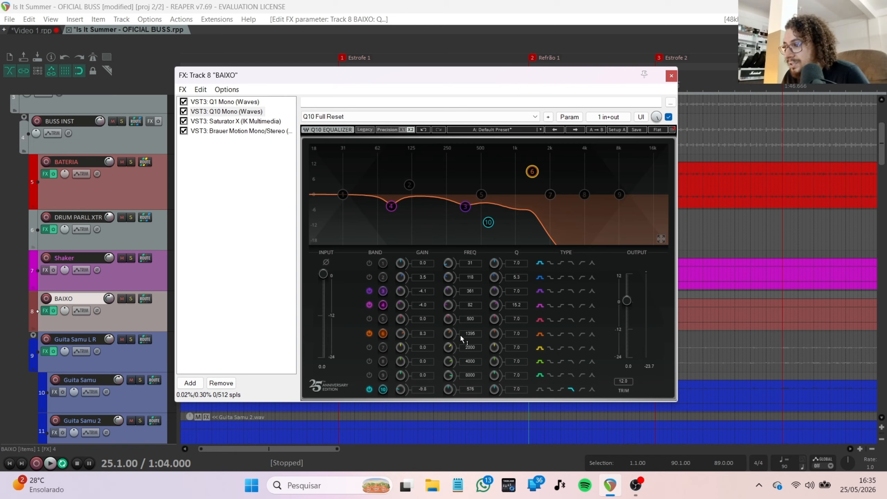
{"action": "left_click", "coordinate": [372, 334]}
{"action": "left_click", "coordinate": [372, 334]}
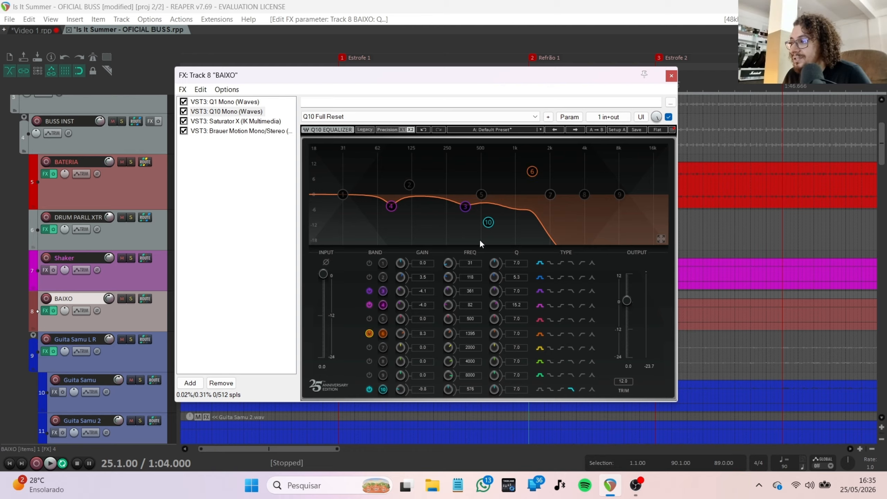
Toggle band 6 of the BAIXO track's Q10 Mono equalizer, leaving it enabled, and inspect the Saturator X and Brauer Motion settings
{"action": "left_click", "coordinate": [369, 333]}
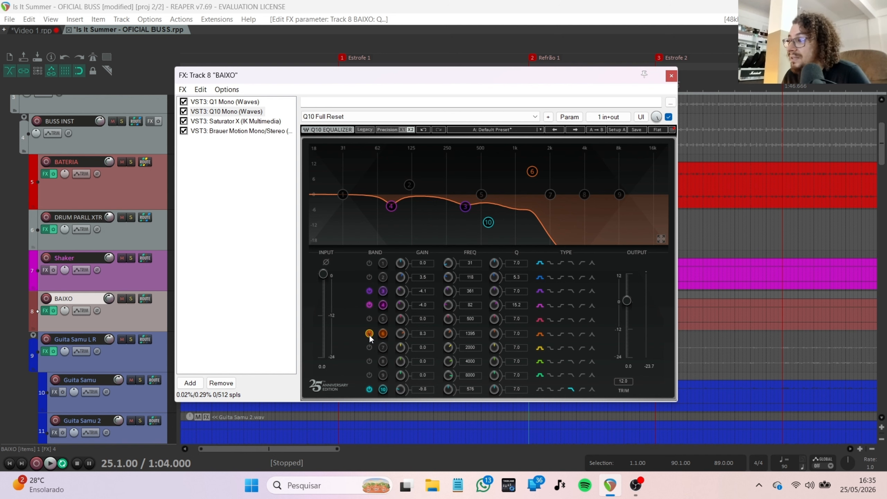
{"action": "left_click", "coordinate": [369, 333]}
{"action": "left_click", "coordinate": [369, 333]}
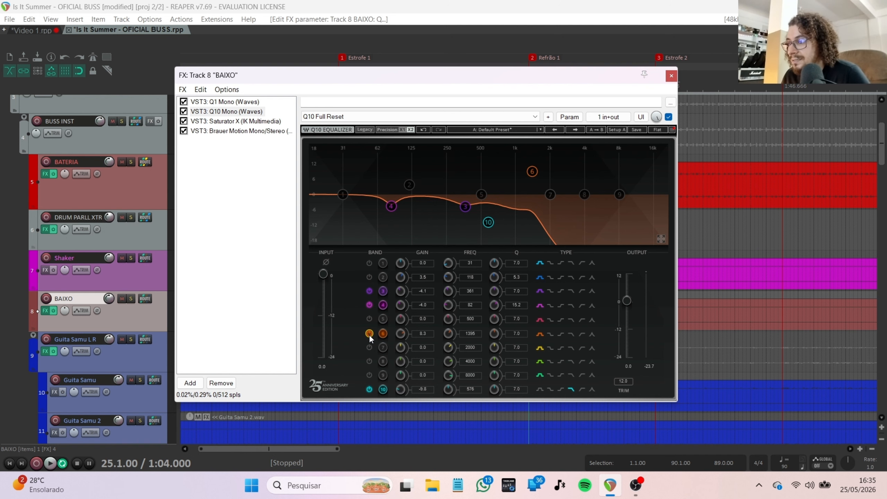
{"action": "left_click", "coordinate": [244, 121]}
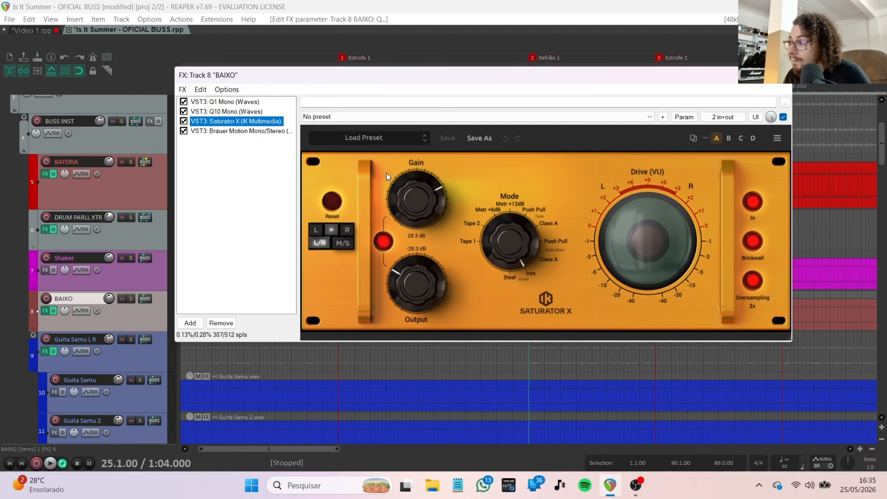
{"action": "left_click", "coordinate": [220, 131]}
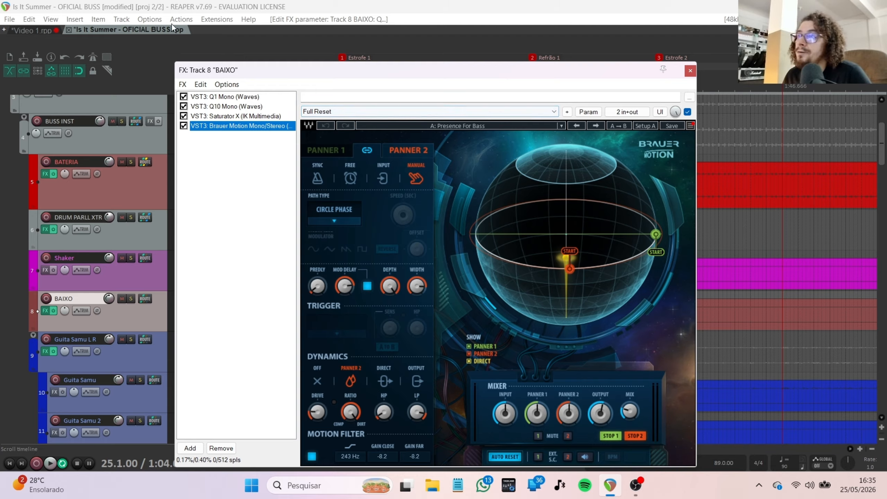
Audition the BAIXO track soloed from Refrão 1 with Brauer Motion bypassed and enabled, unsolo it and close its effects chain
{"action": "left_click", "coordinate": [131, 298]}
{"action": "key", "text": "space"}
{"action": "left_click", "coordinate": [184, 126]}
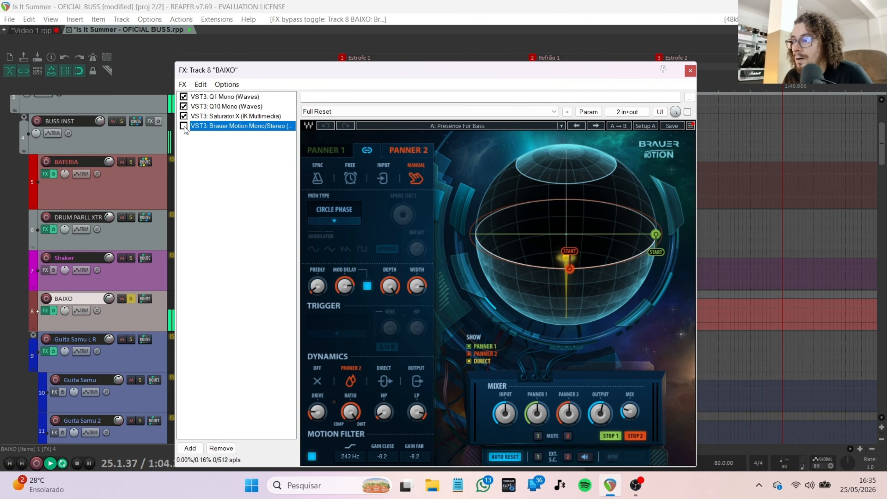
{"action": "left_click", "coordinate": [183, 126]}
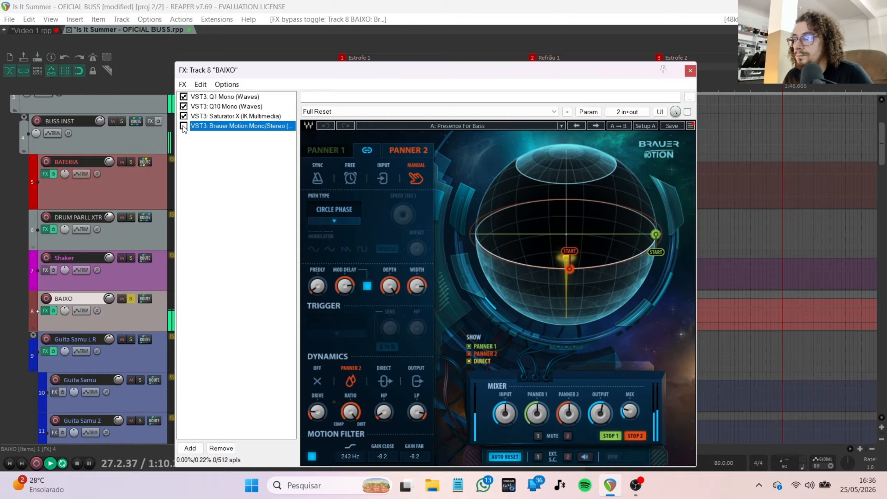
{"action": "left_click", "coordinate": [184, 126]}
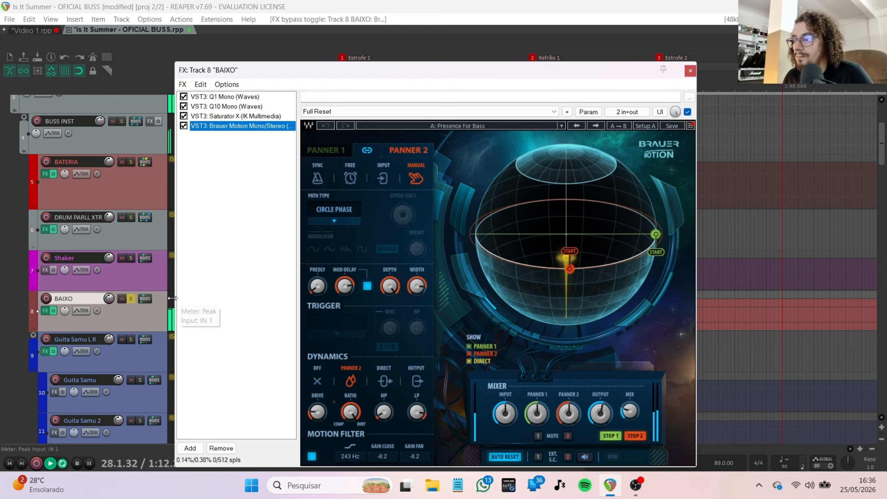
{"action": "key", "text": "space"}
{"action": "left_click", "coordinate": [130, 298]}
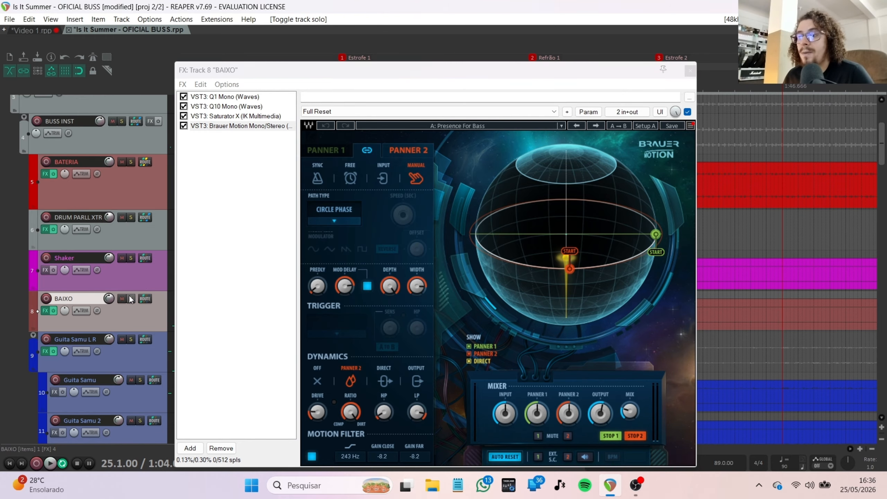
{"action": "left_click", "coordinate": [230, 126]}
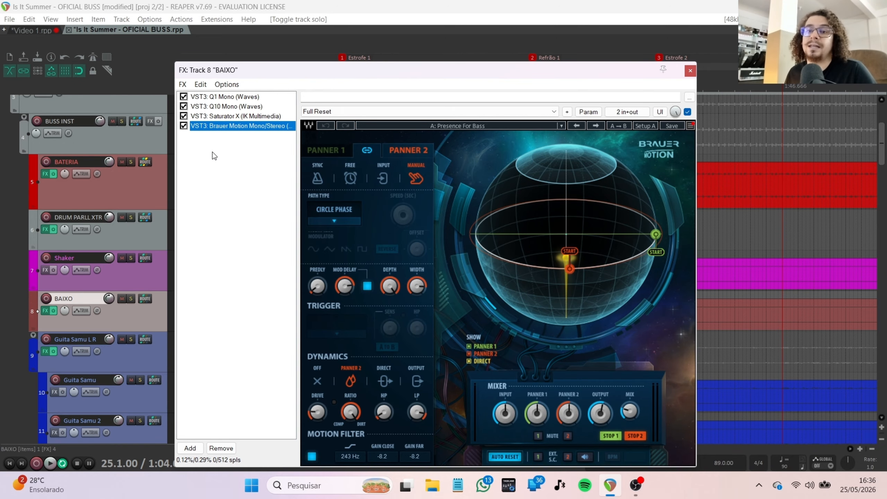
{"action": "key", "text": "Escape"}
Open the effects chain of the Guita Samu L R bus and close it again
{"action": "scroll", "coordinate": [54, 209], "scroll_direction": "down", "scroll_amount": 5}
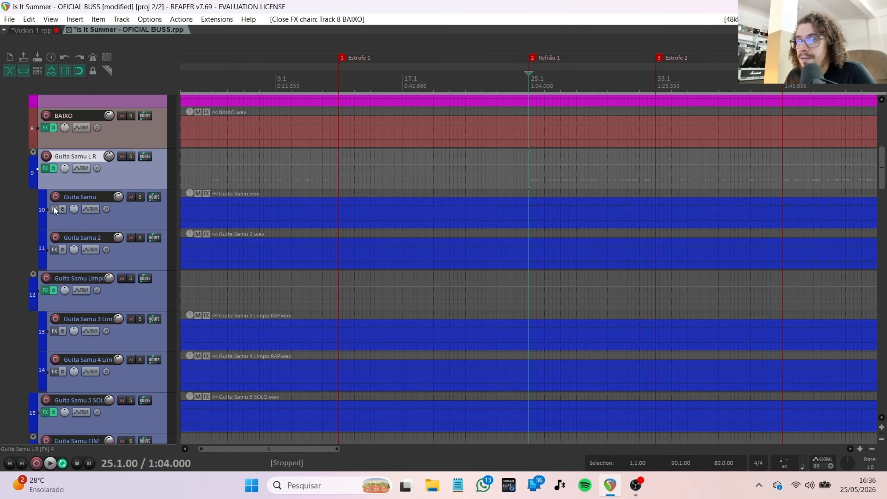
{"action": "left_click", "coordinate": [45, 168]}
{"action": "key", "text": "Escape"}
{"action": "scroll", "coordinate": [125, 179], "scroll_direction": "down", "scroll_amount": 1}
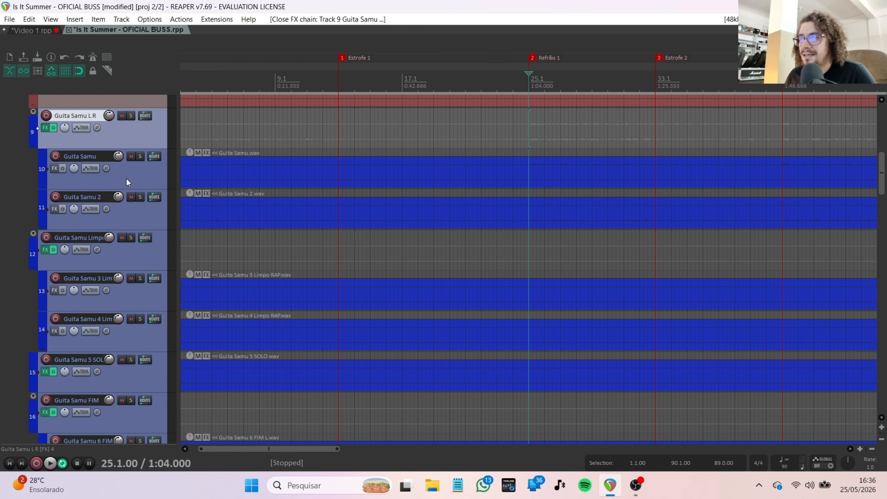
Examine the Guita Samu L R bus and its two child tracks, Guita Samu and Guita Samu 2, selecting each in turn
{"action": "left_click", "coordinate": [127, 179]}
{"action": "left_click", "coordinate": [133, 143]}
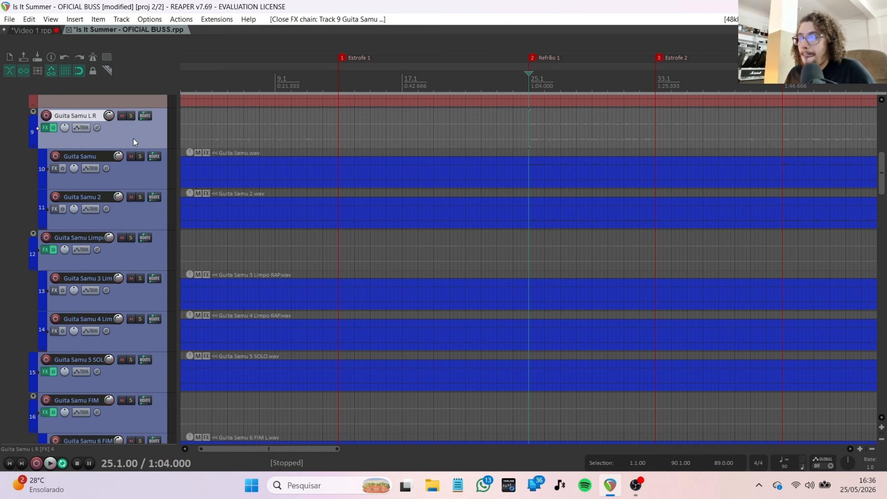
{"action": "scroll", "coordinate": [410, 167], "scroll_direction": "up", "scroll_amount": 5}
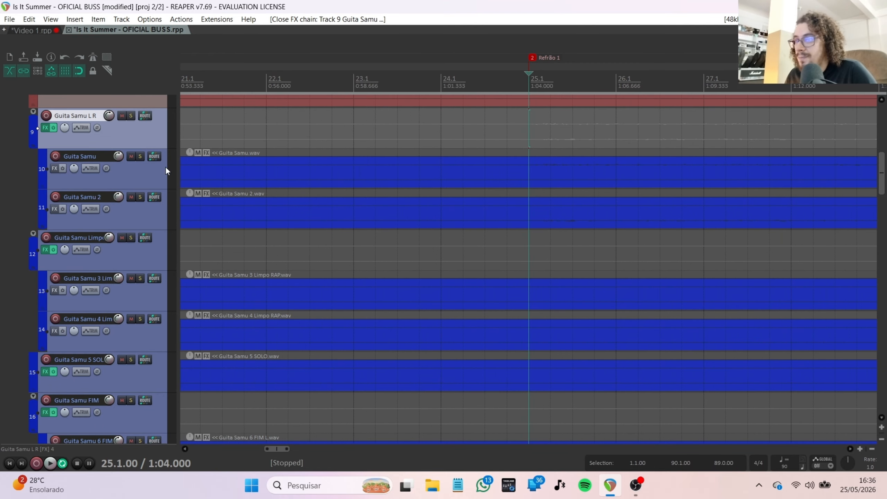
{"action": "left_click", "coordinate": [133, 172]}
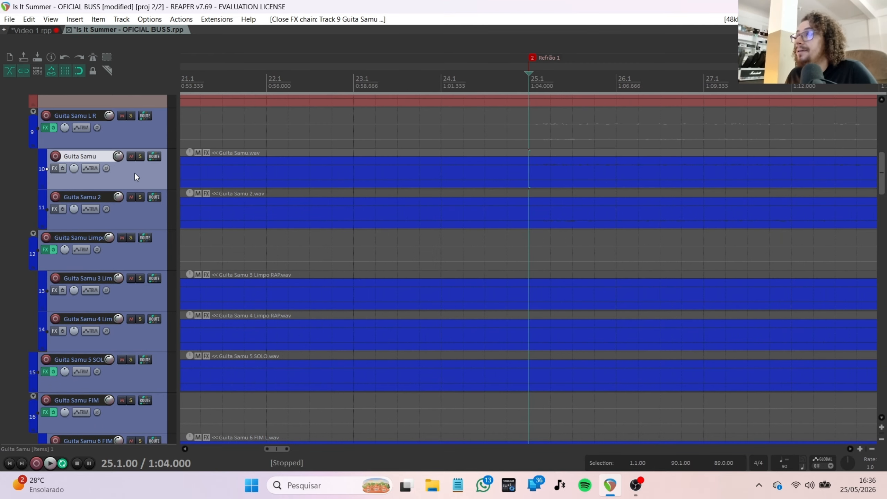
{"action": "left_click", "coordinate": [136, 219]}
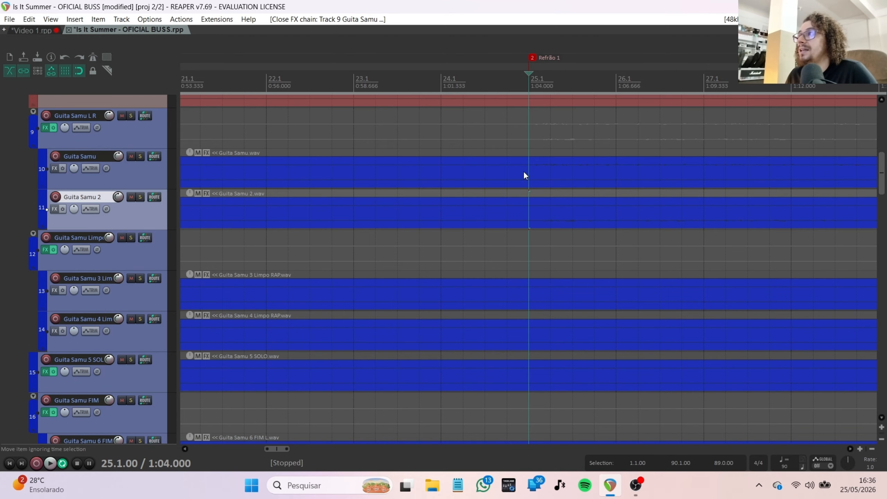
{"action": "left_click", "coordinate": [147, 181]}
Compare the Guita Samu.wav and Guita Samu 2.wav items just after the Refrão 1 marker
{"action": "scroll", "coordinate": [552, 173], "scroll_direction": "up", "scroll_amount": 3}
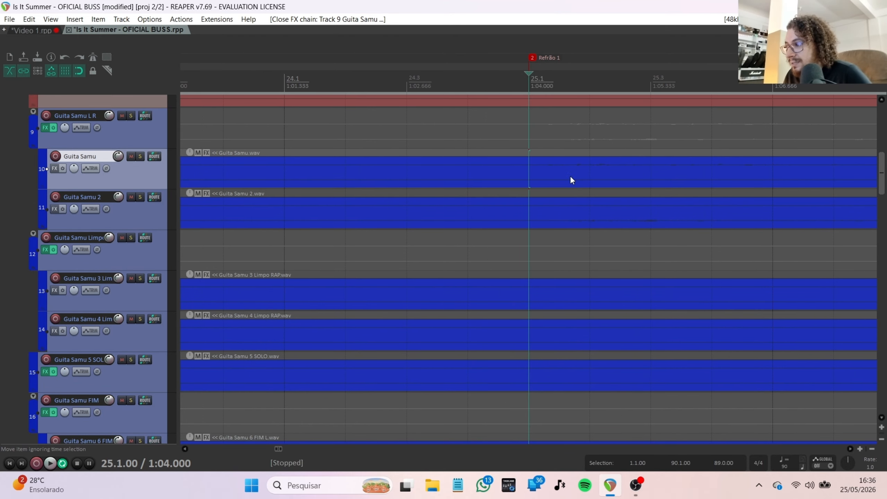
{"action": "left_click", "coordinate": [569, 176]}
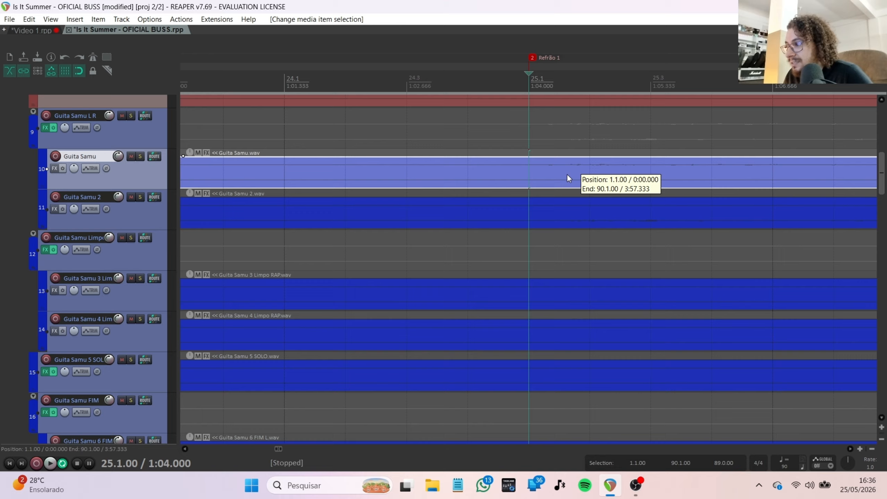
{"action": "left_click", "coordinate": [557, 217]}
{"action": "left_click", "coordinate": [125, 179]}
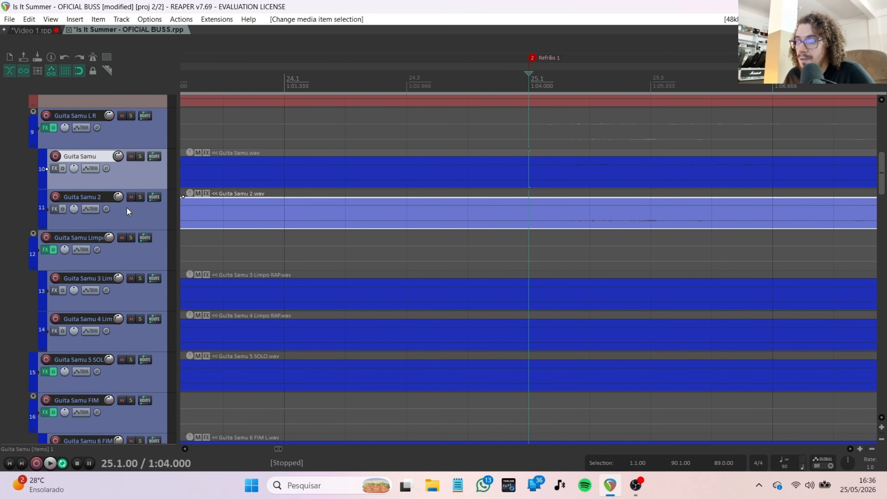
{"action": "left_click", "coordinate": [125, 212]}
Solo the Guita Samu L R bus and play it briefly from Refrão 1
{"action": "left_click", "coordinate": [146, 136]}
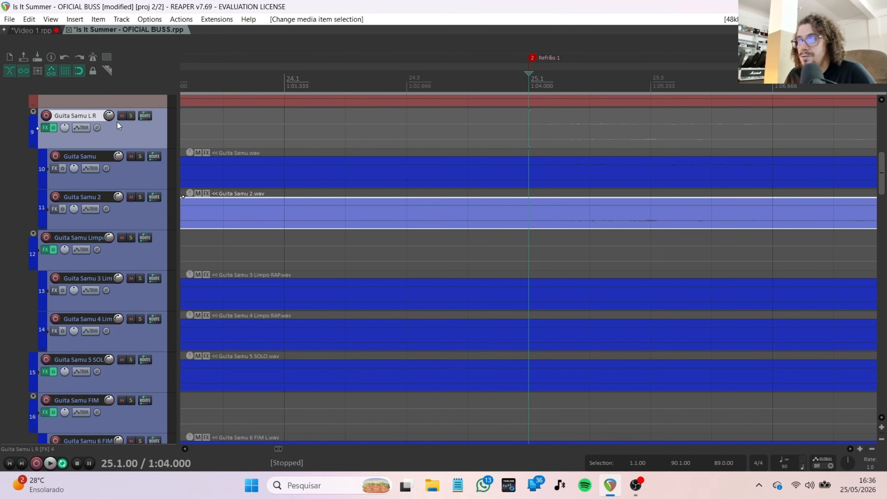
{"action": "left_click", "coordinate": [131, 116]}
{"action": "key", "text": "space"}
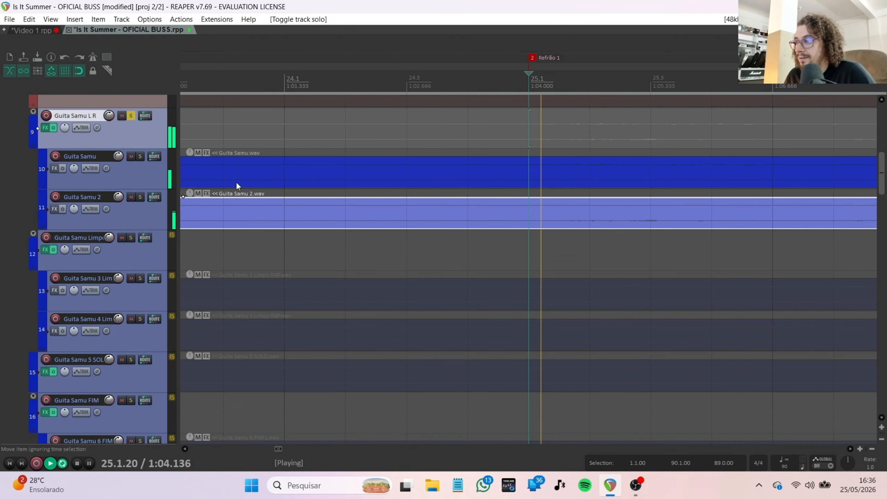
{"action": "scroll", "coordinate": [440, 198], "scroll_direction": "down", "scroll_amount": 5}
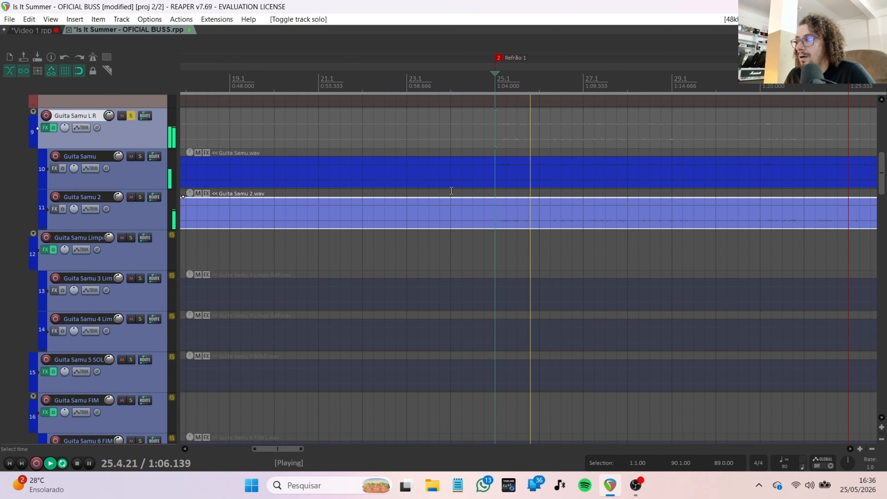
{"action": "key", "text": "space"}
{"action": "scroll", "coordinate": [357, 174], "scroll_direction": "down", "scroll_amount": 5}
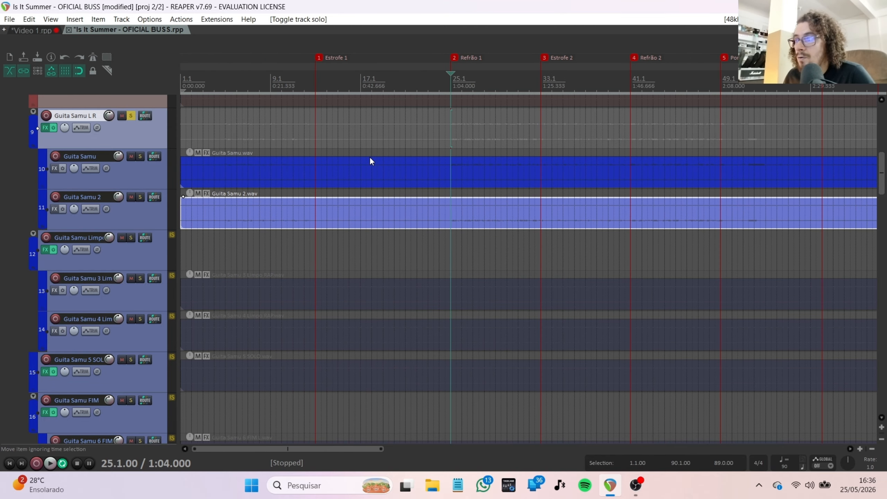
Play the guitars from Estrofe 1, exclusively soloing Guita Samu, Guita Samu 2 and the whole Guita Samu L R bus in turn
{"action": "key", "text": "1"}
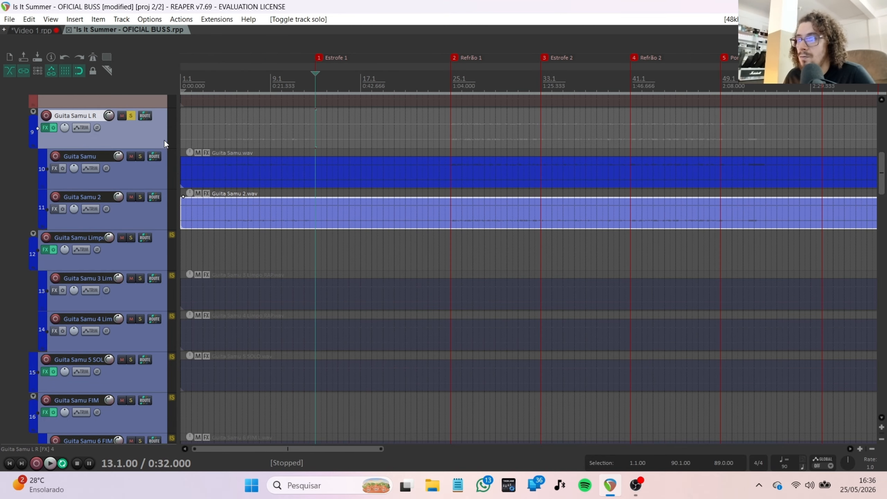
{"action": "key", "text": "space"}
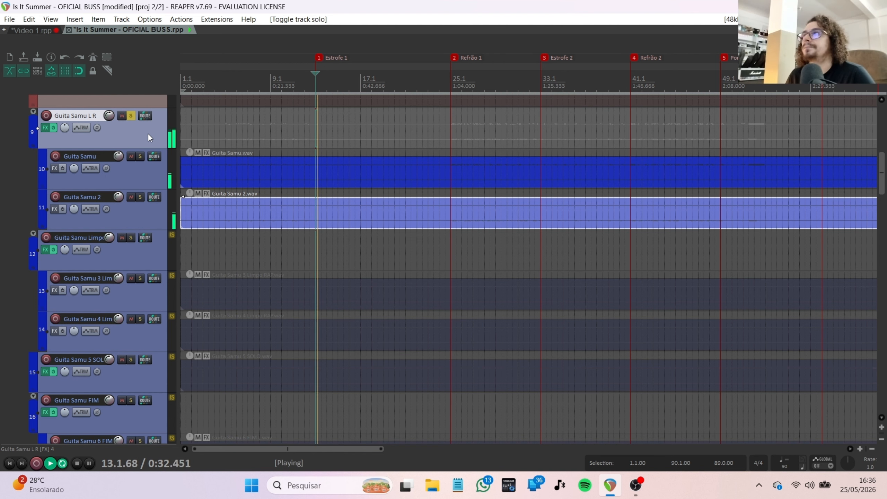
{"action": "left_click", "coordinate": [143, 157], "text": "ctrl"}
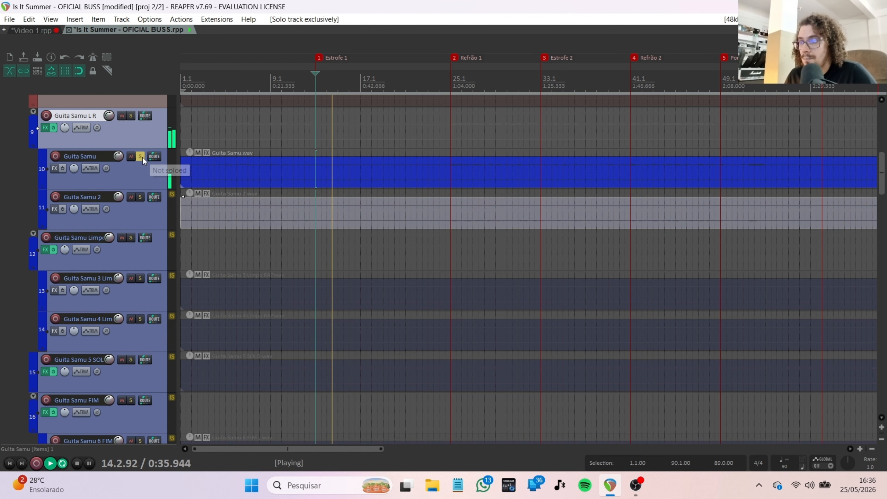
{"action": "left_click", "coordinate": [140, 197], "text": "ctrl"}
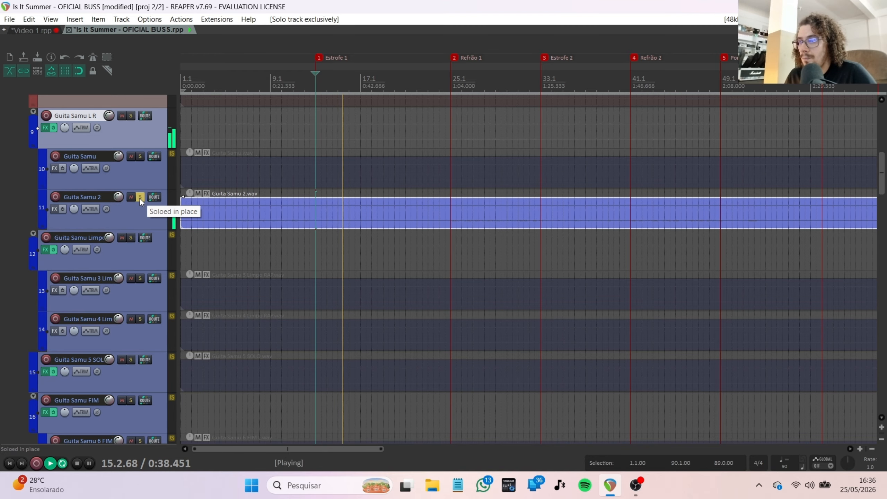
{"action": "left_click", "coordinate": [131, 116], "text": "ctrl"}
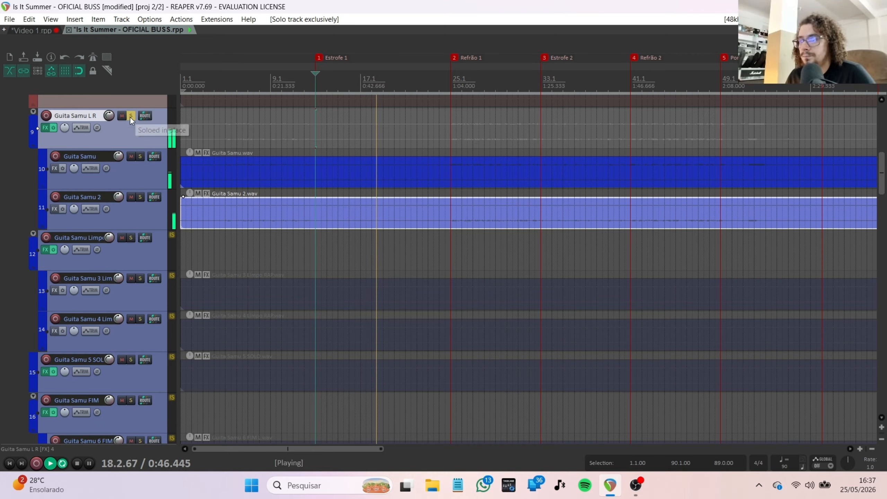
{"action": "key", "text": "space"}
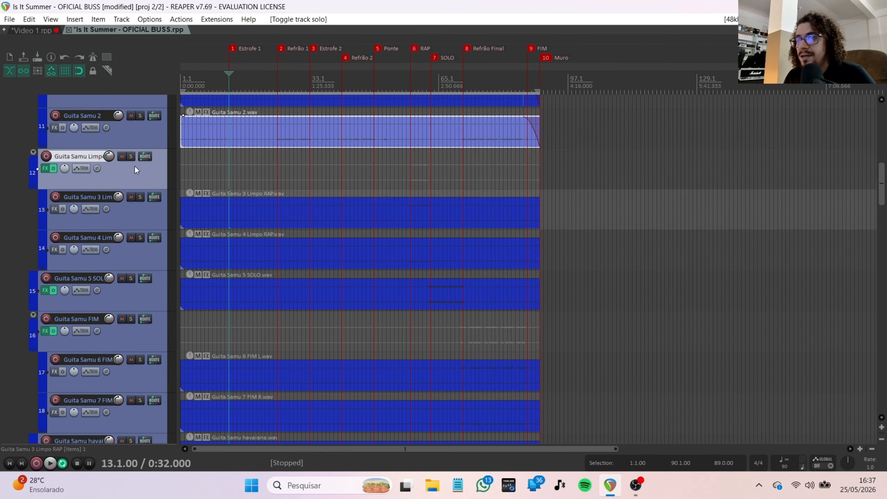
Place the edit cursor at the RAP marker and solo the Guita Samu Limpo RAP bus
{"action": "scroll", "coordinate": [133, 169], "scroll_direction": "up", "scroll_amount": 5}
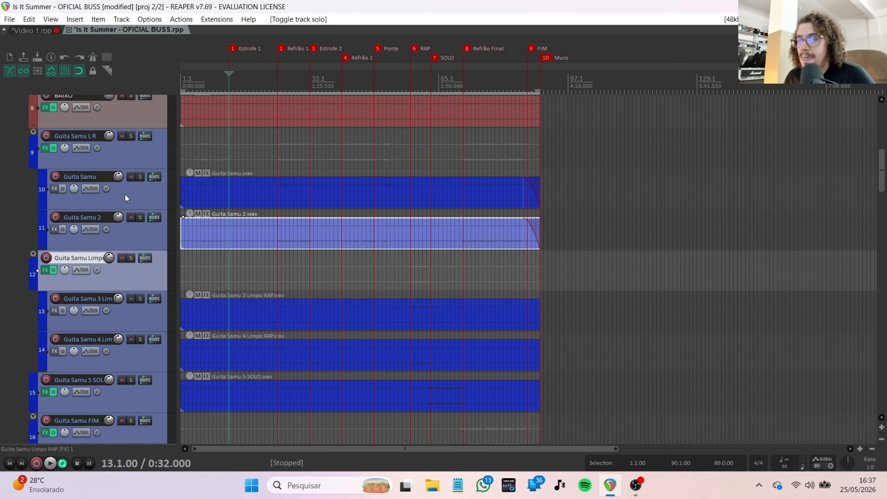
{"action": "scroll", "coordinate": [127, 160], "scroll_direction": "down", "scroll_amount": 3}
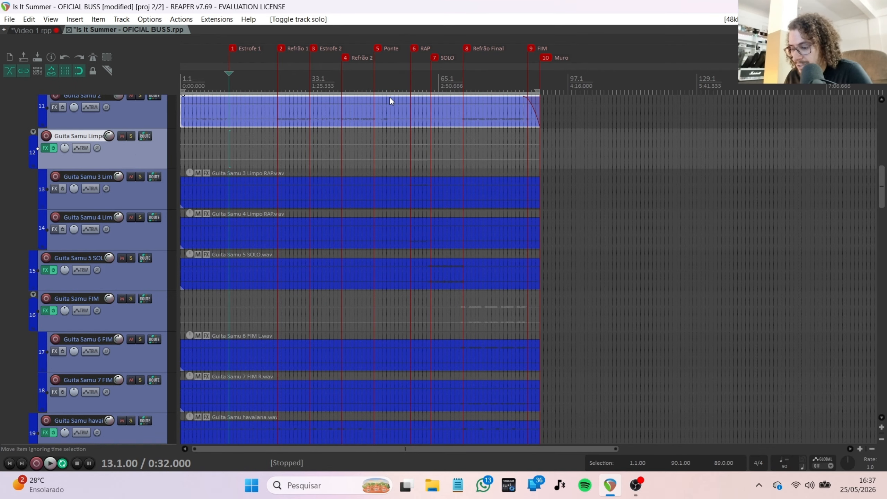
{"action": "key", "text": "6"}
{"action": "scroll", "coordinate": [150, 211], "scroll_direction": "up", "scroll_amount": 3}
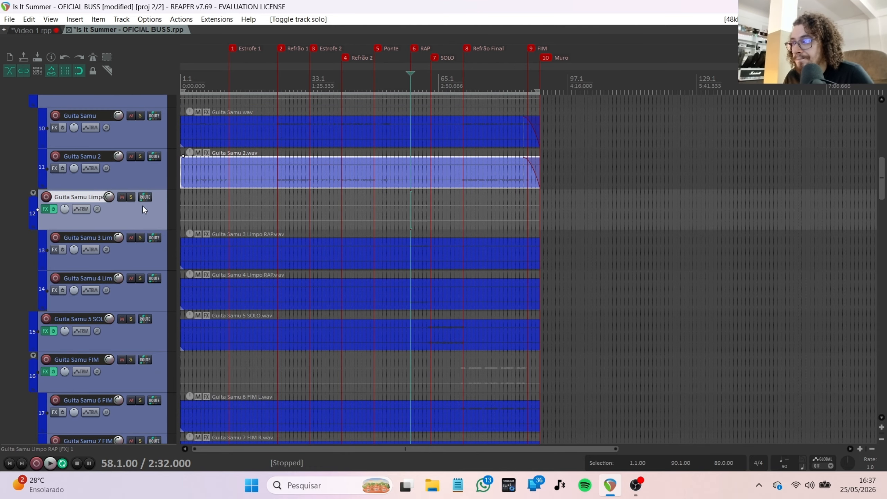
{"action": "scroll", "coordinate": [99, 232], "scroll_direction": "down", "scroll_amount": 3}
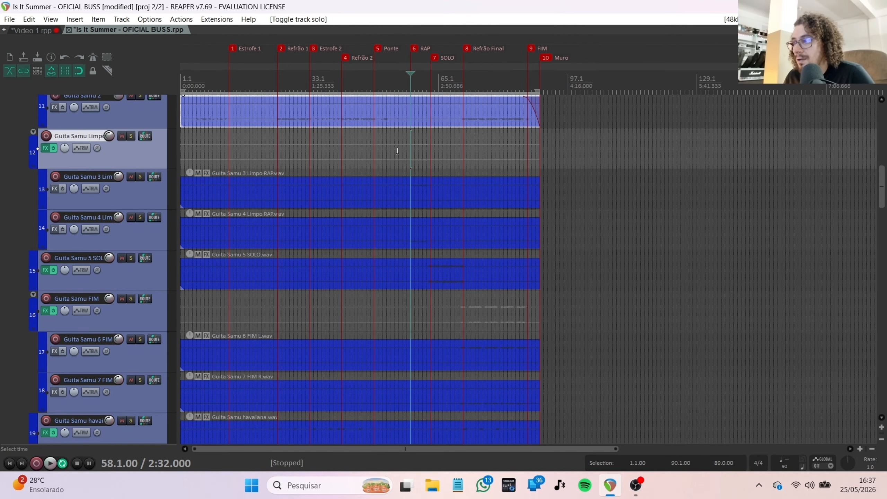
{"action": "left_click", "coordinate": [405, 151]}
{"action": "scroll", "coordinate": [406, 151], "scroll_direction": "up", "scroll_amount": 8}
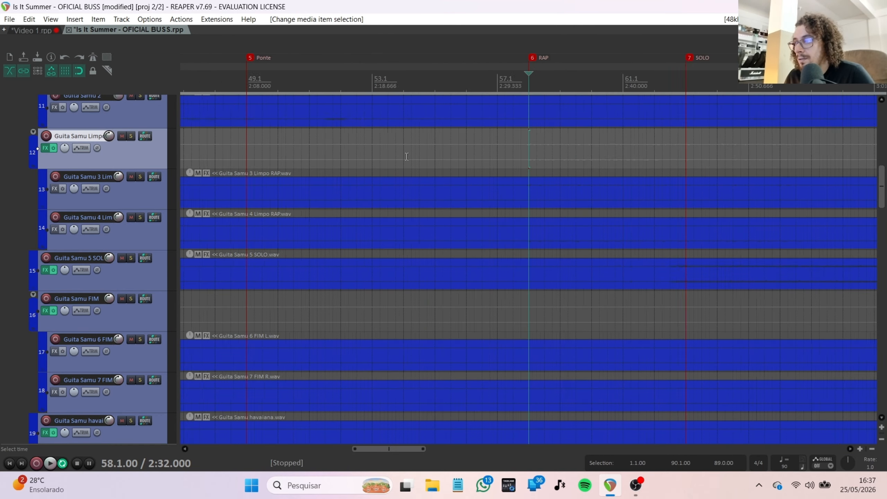
{"action": "left_click", "coordinate": [132, 136]}
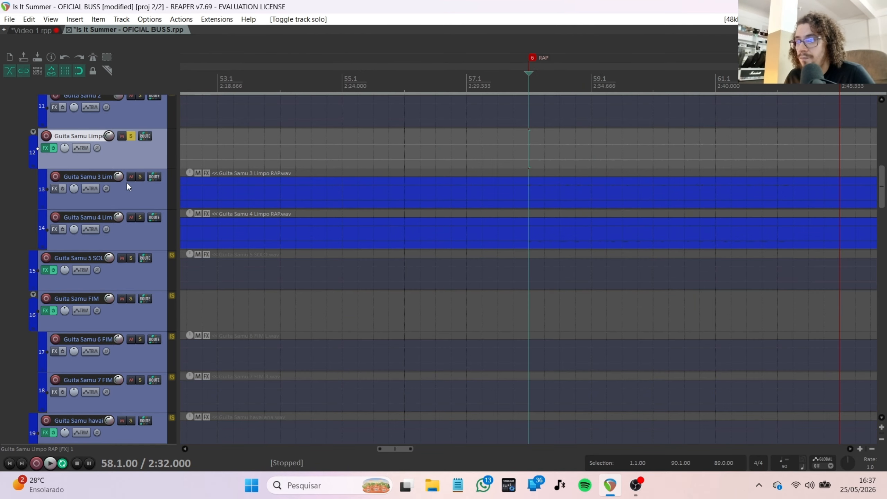
Select the bus's child tracks Guita Samu 3 and Guita Samu 4 in turn, then play the soloed bus from RAP
{"action": "left_click", "coordinate": [135, 199]}
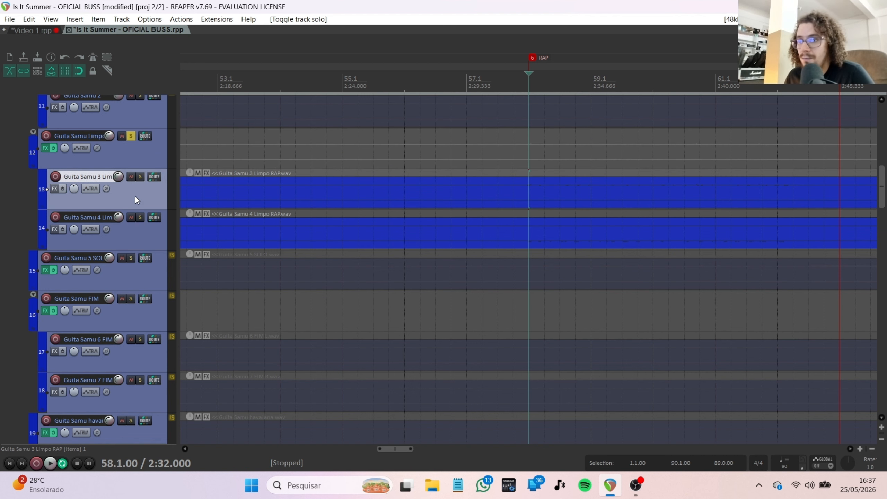
{"action": "left_click", "coordinate": [127, 239]}
{"action": "left_click", "coordinate": [141, 154]}
{"action": "key", "text": "space"}
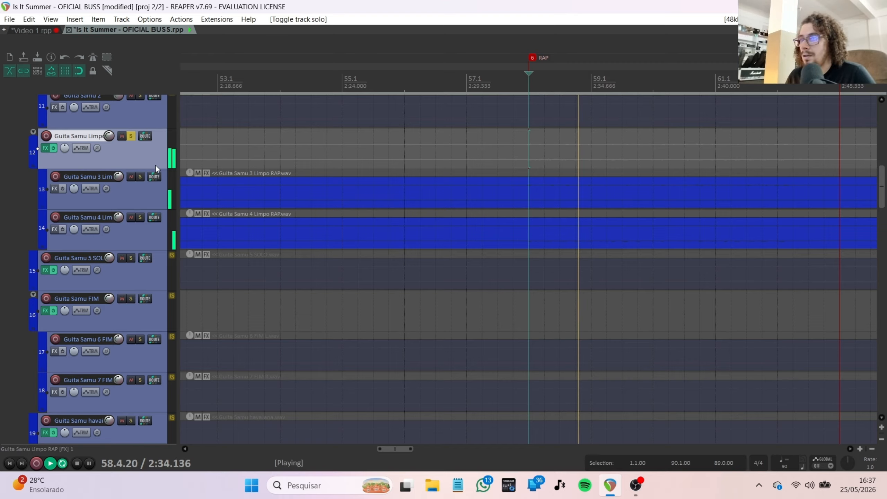
{"action": "scroll", "coordinate": [483, 165], "scroll_direction": "down", "scroll_amount": 3}
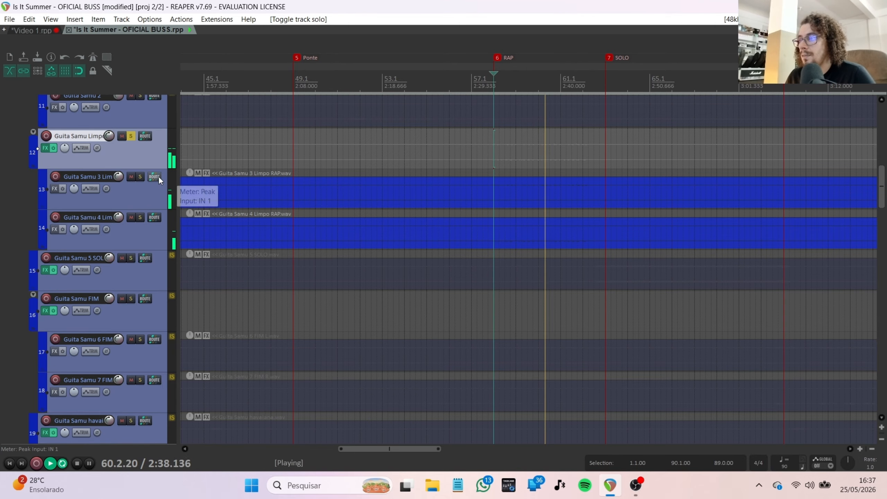
{"action": "key", "text": "space"}
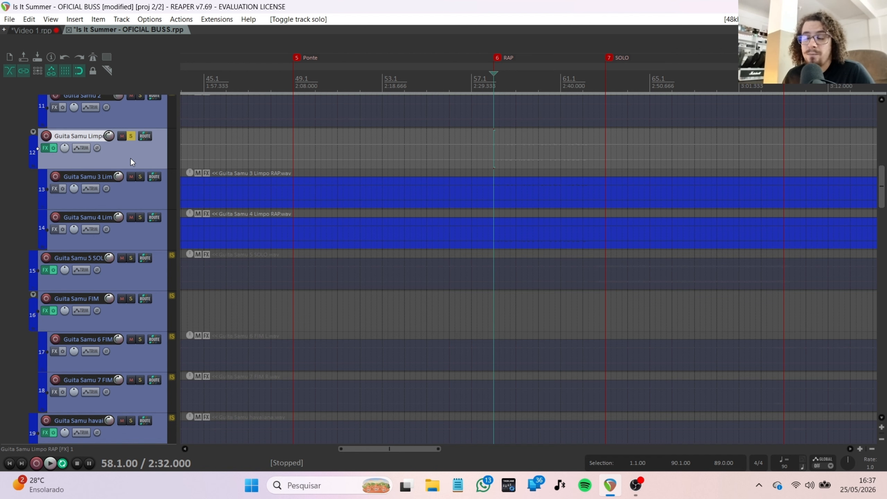
Unsolo the Guita Samu Limpo RAP bus and play the full mix from RAP, muting and unmuting the bus for comparison
{"action": "left_click", "coordinate": [131, 136]}
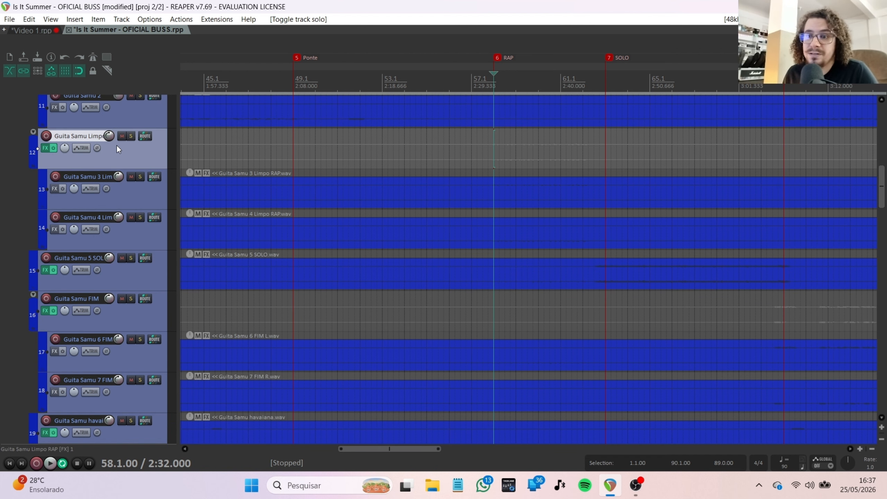
{"action": "key", "text": "space"}
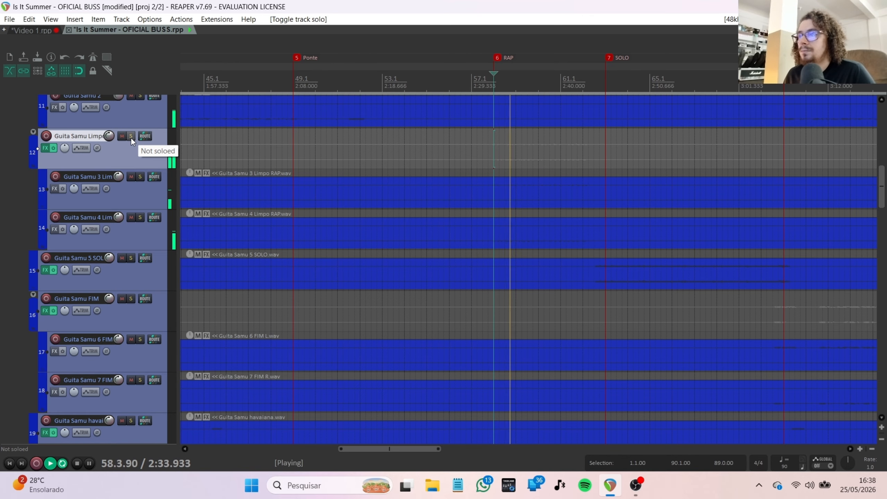
{"action": "left_click", "coordinate": [120, 138]}
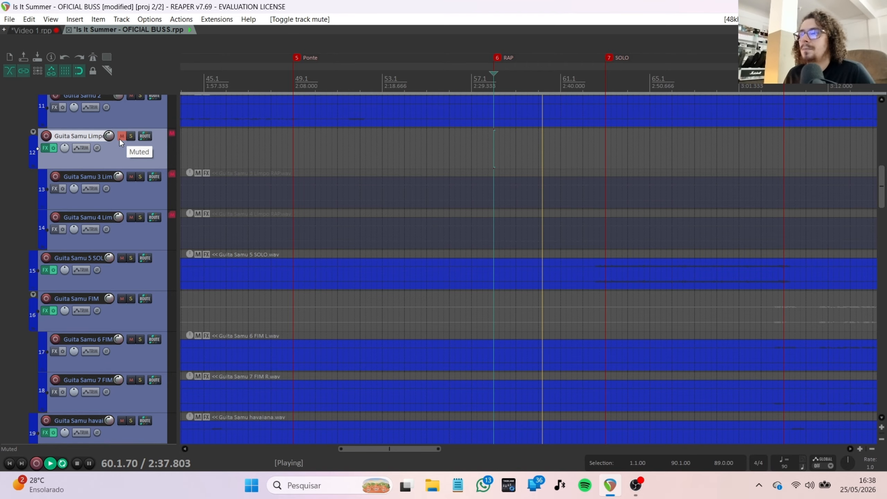
{"action": "left_click", "coordinate": [120, 138]}
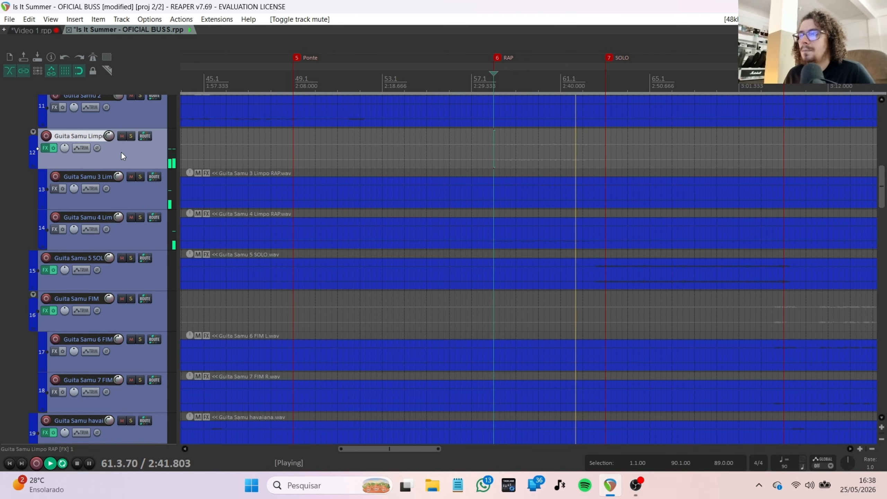
{"action": "key", "text": "space"}
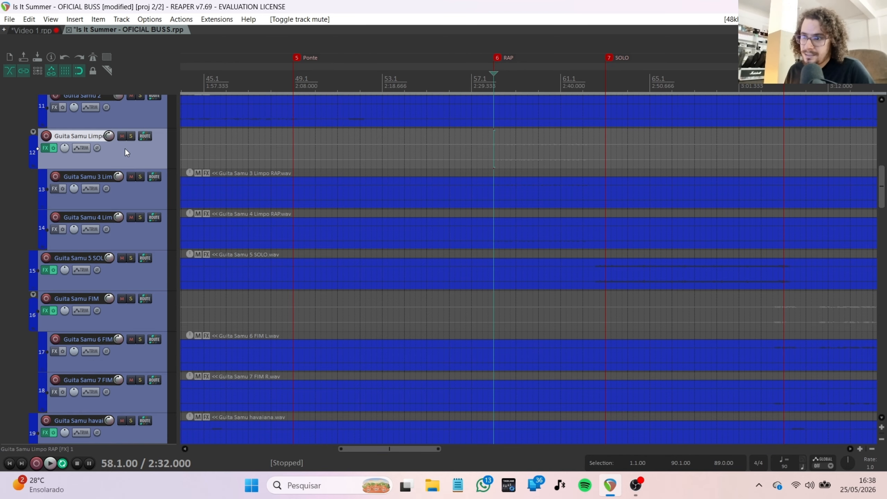
Select the Guita Samu 5 SOLO track and place the edit cursor at 62.3.00, just before the SOLO marker
{"action": "scroll", "coordinate": [128, 152], "scroll_direction": "down", "scroll_amount": 1}
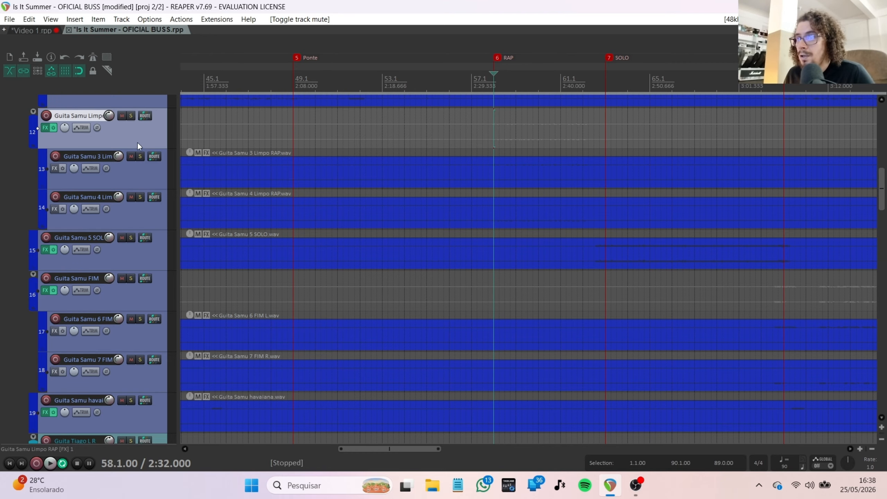
{"action": "scroll", "coordinate": [294, 165], "scroll_direction": "down", "scroll_amount": 1}
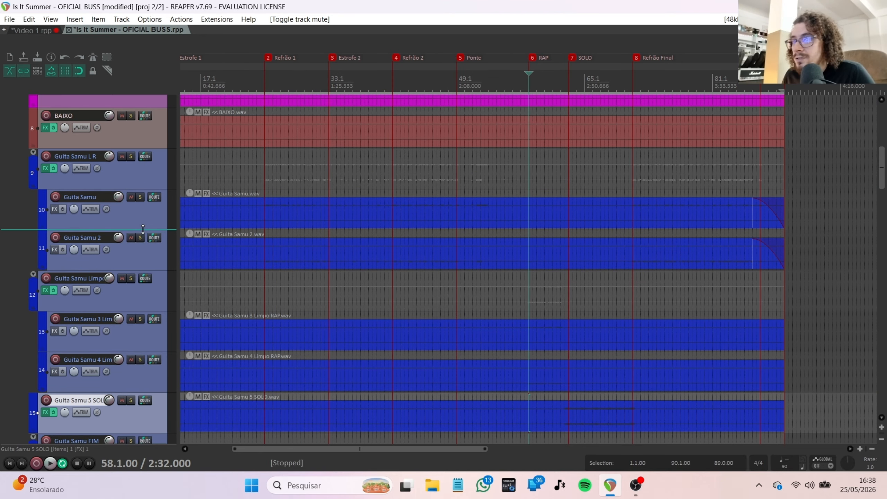
{"action": "scroll", "coordinate": [140, 230], "scroll_direction": "down", "scroll_amount": 9}
{"action": "scroll", "coordinate": [138, 235], "scroll_direction": "up", "scroll_amount": 1}
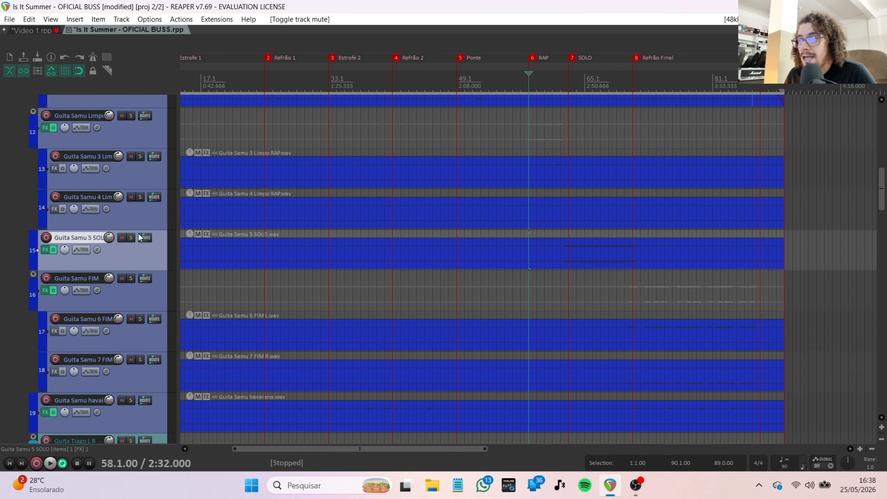
{"action": "left_click", "coordinate": [556, 79]}
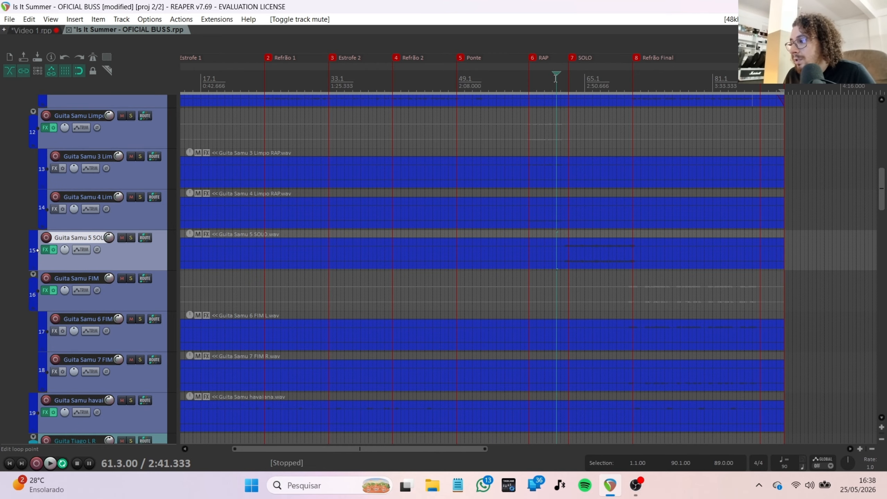
{"action": "scroll", "coordinate": [556, 78], "scroll_direction": "up", "scroll_amount": 6}
{"action": "left_click", "coordinate": [585, 76]}
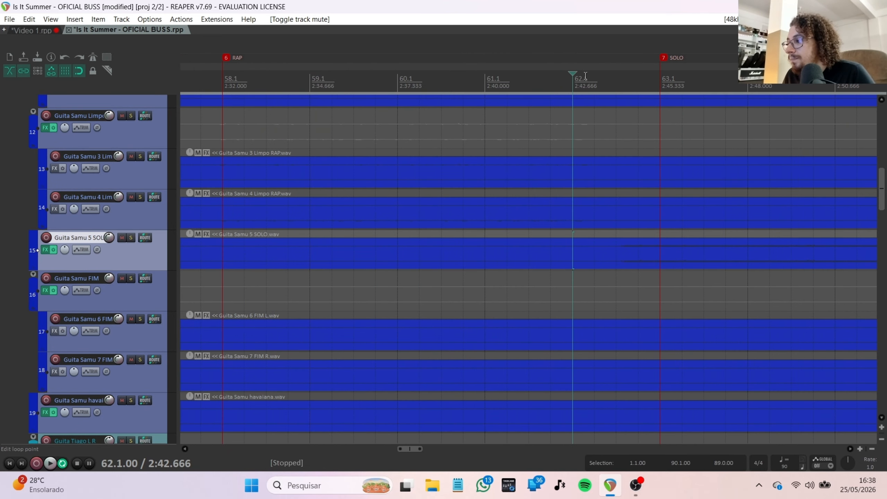
{"action": "left_click", "coordinate": [622, 71]}
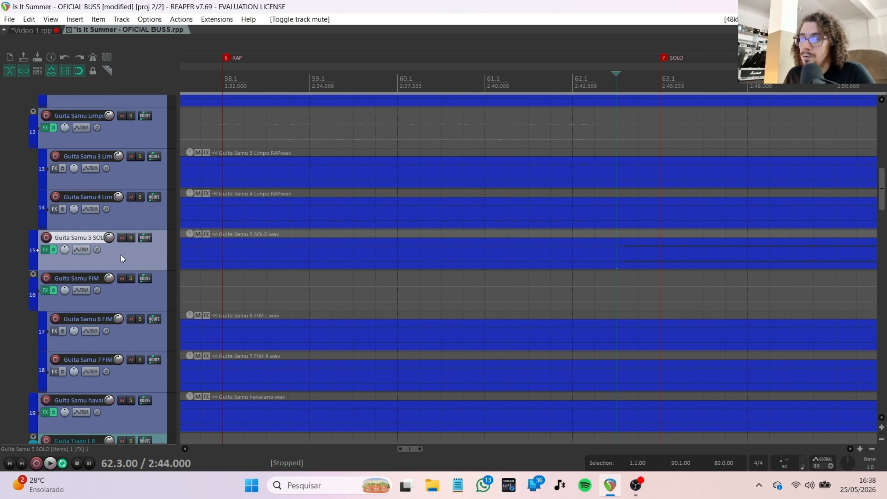
Solo the Guita Samu 5 SOLO track, play it from 62.3.00, and unsolo it after stopping
{"action": "left_click", "coordinate": [131, 239]}
{"action": "scroll", "coordinate": [134, 216], "scroll_direction": "down", "scroll_amount": 2}
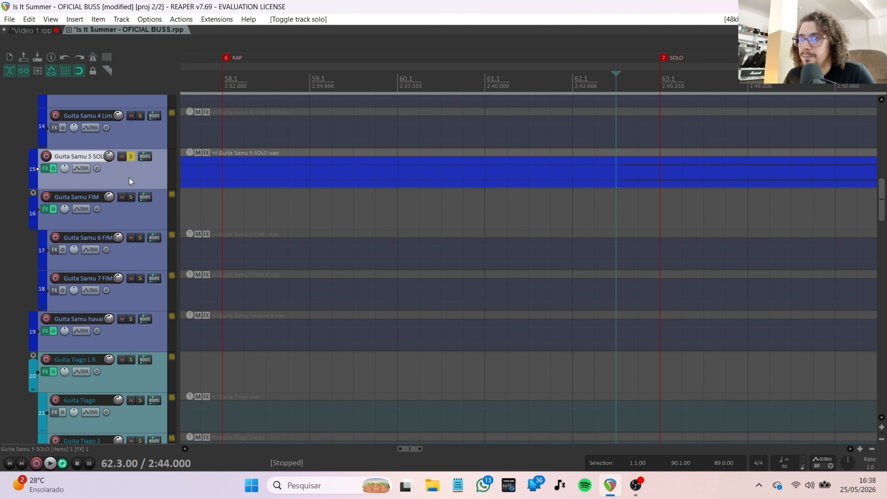
{"action": "key", "text": "space"}
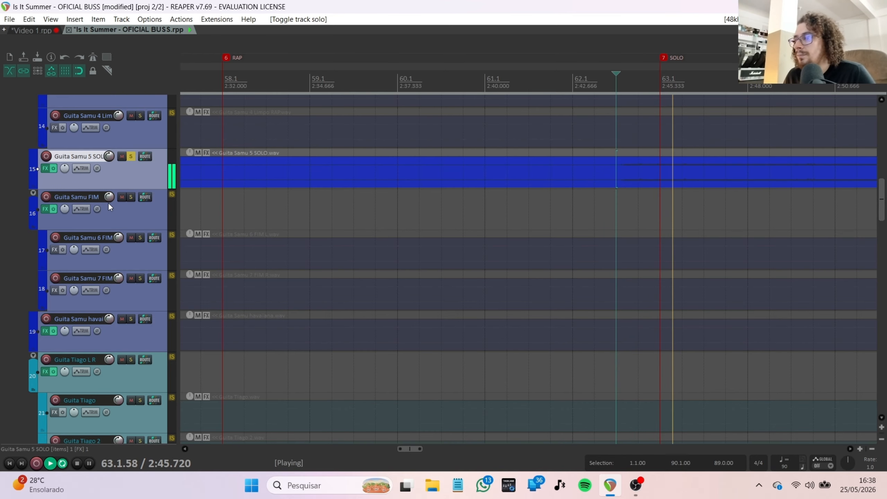
{"action": "scroll", "coordinate": [475, 183], "scroll_direction": "down", "scroll_amount": 3}
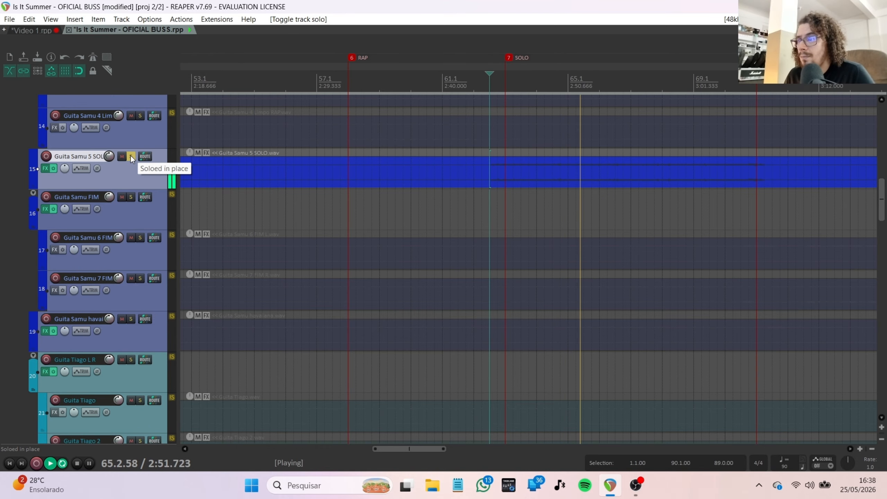
{"action": "key", "text": "space"}
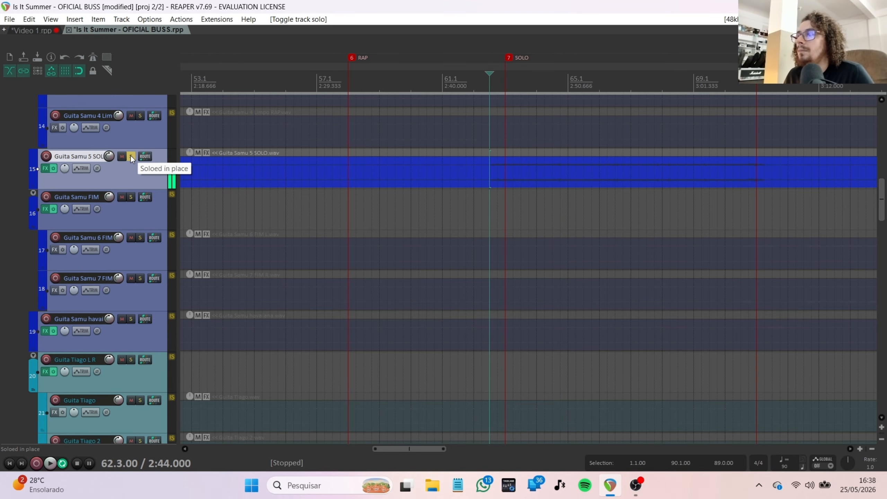
{"action": "left_click", "coordinate": [131, 157]}
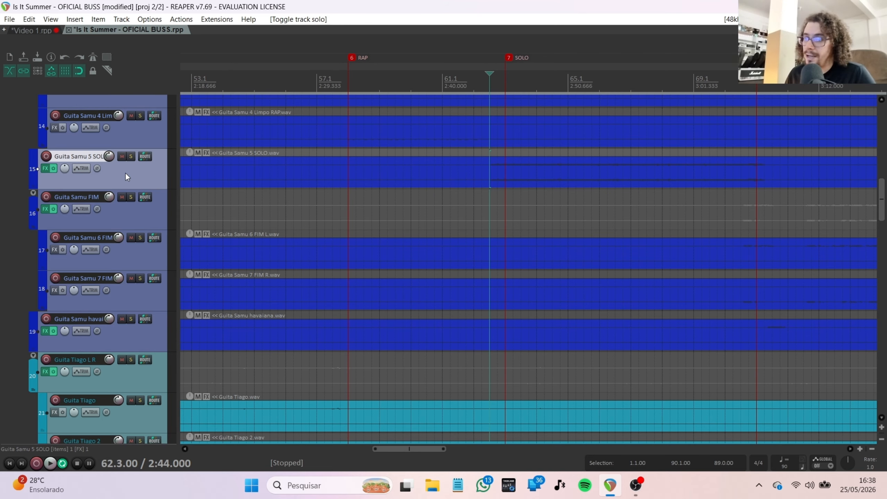
Examine the start of the Guita Samu 5 SOLO.wav part and play it within the full mix from 62.3.00
{"action": "scroll", "coordinate": [561, 186], "scroll_direction": "up", "scroll_amount": 5}
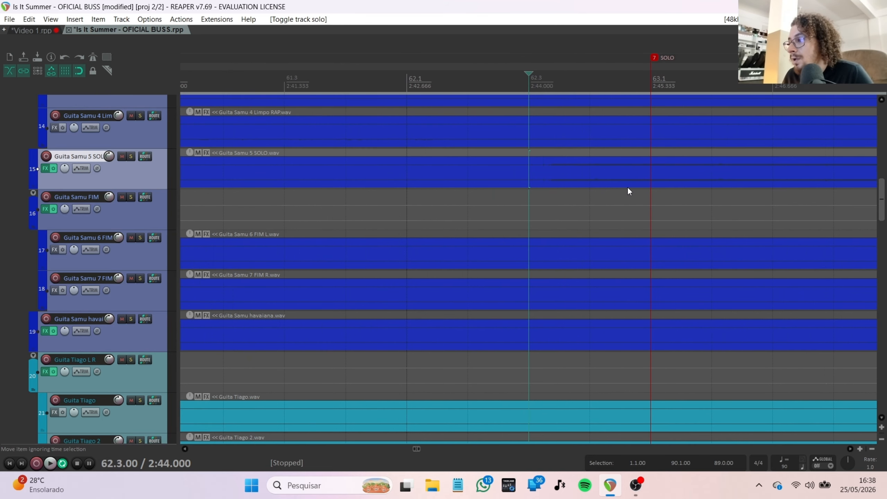
{"action": "scroll", "coordinate": [630, 187], "scroll_direction": "down", "scroll_amount": 1}
{"action": "scroll", "coordinate": [630, 188], "scroll_direction": "up", "scroll_amount": 3}
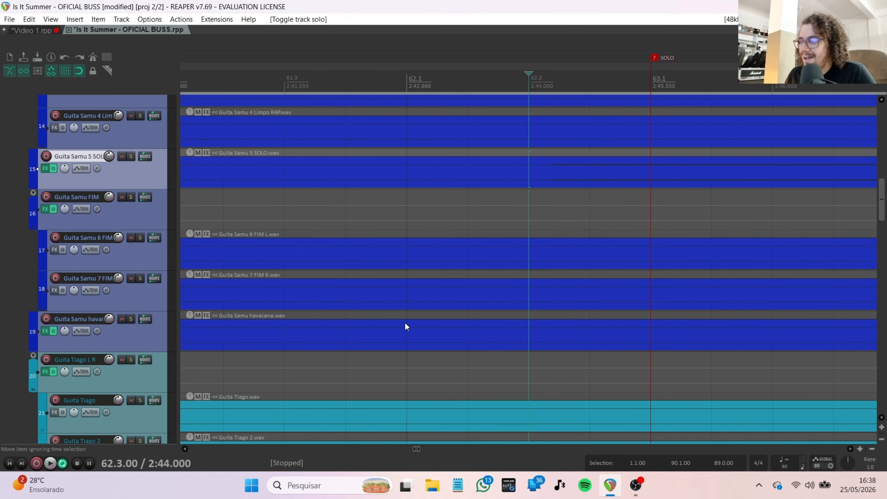
{"action": "scroll", "coordinate": [445, 266], "scroll_direction": "down", "scroll_amount": 4}
{"action": "scroll", "coordinate": [449, 264], "scroll_direction": "down", "scroll_amount": 3}
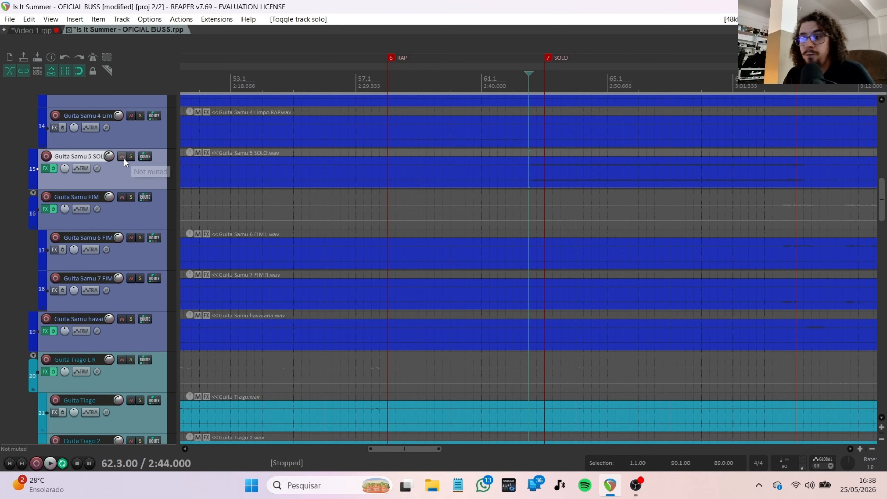
{"action": "key", "text": "space"}
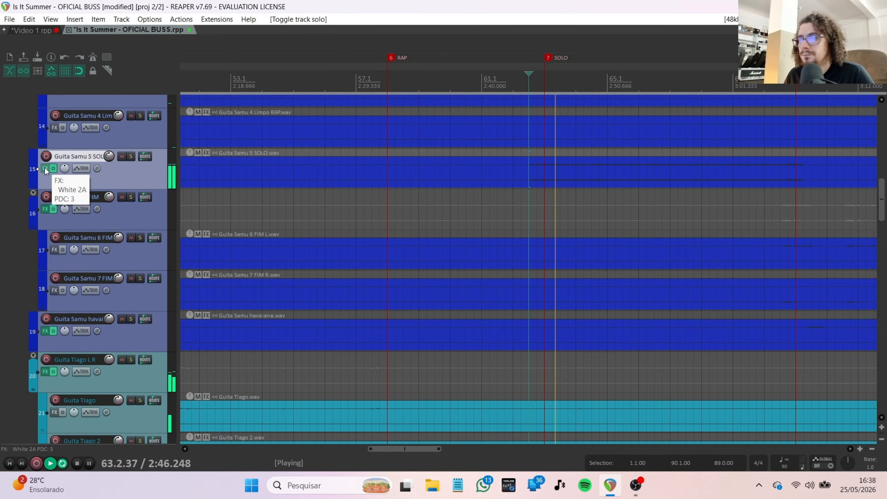
Check the effects listed on the Guita Samu L R bus, then open the White 2A compressor on Guita Samu 5 SOLO
{"action": "scroll", "coordinate": [54, 187], "scroll_direction": "up", "scroll_amount": 5}
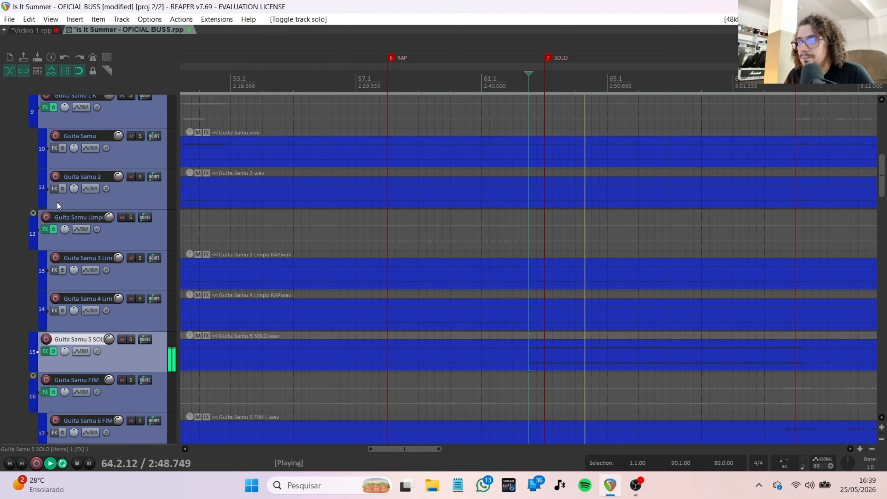
{"action": "scroll", "coordinate": [57, 205], "scroll_direction": "up", "scroll_amount": 1}
{"action": "mouse_move", "coordinate": [42, 152]}
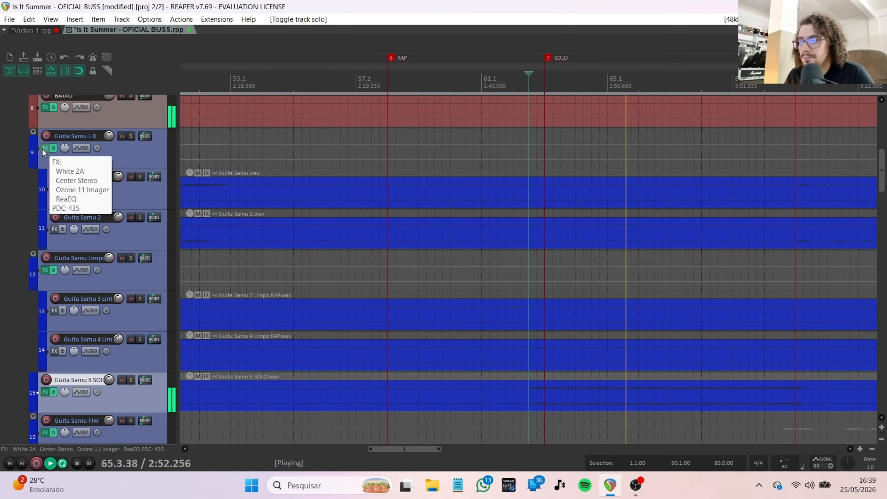
{"action": "mouse_move", "coordinate": [44, 268]}
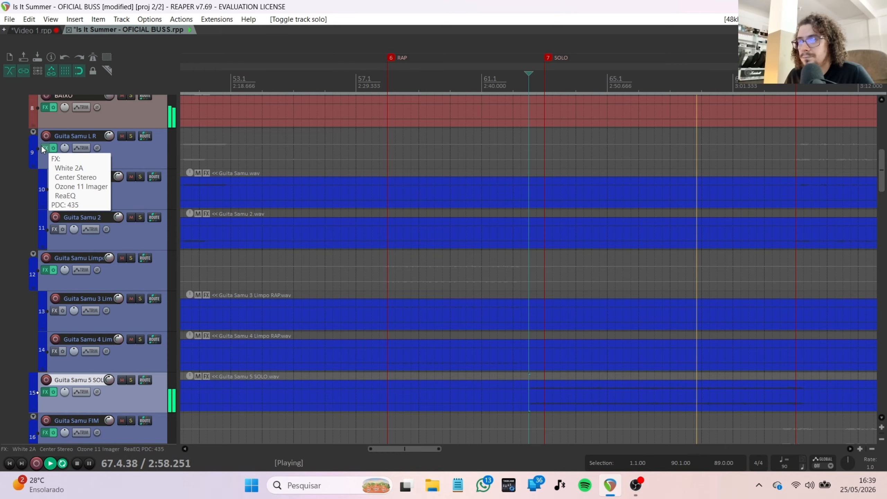
{"action": "scroll", "coordinate": [43, 249], "scroll_direction": "down", "scroll_amount": 4}
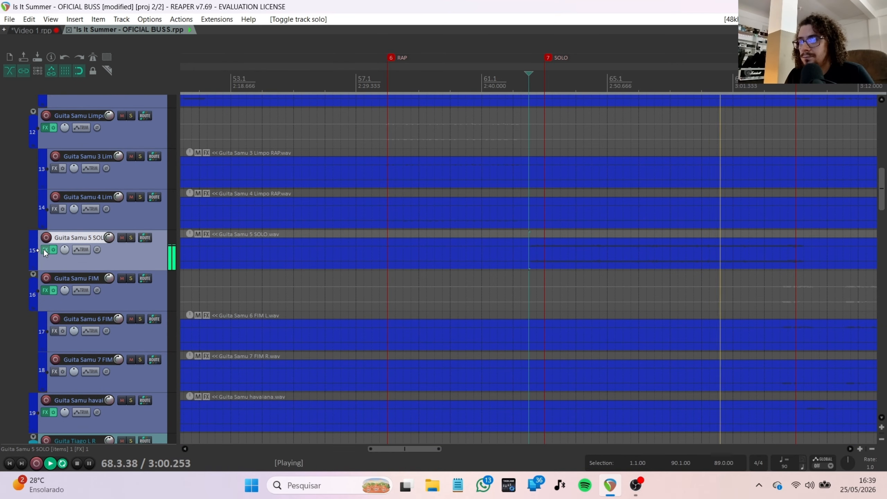
{"action": "left_click", "coordinate": [44, 249]}
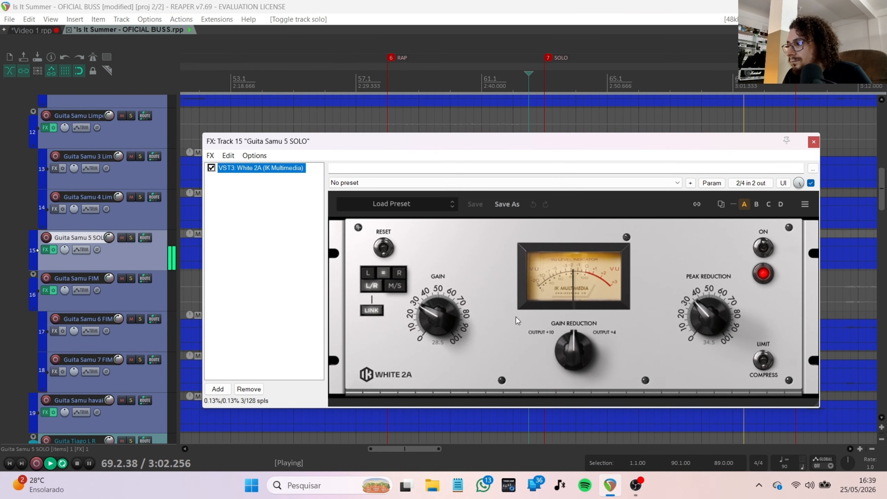
Replay the mix from 62.3.00 while watching the White 2A meter on Guita Samu 5 SOLO, and close its effects window after stopping
{"action": "key", "text": "space"}
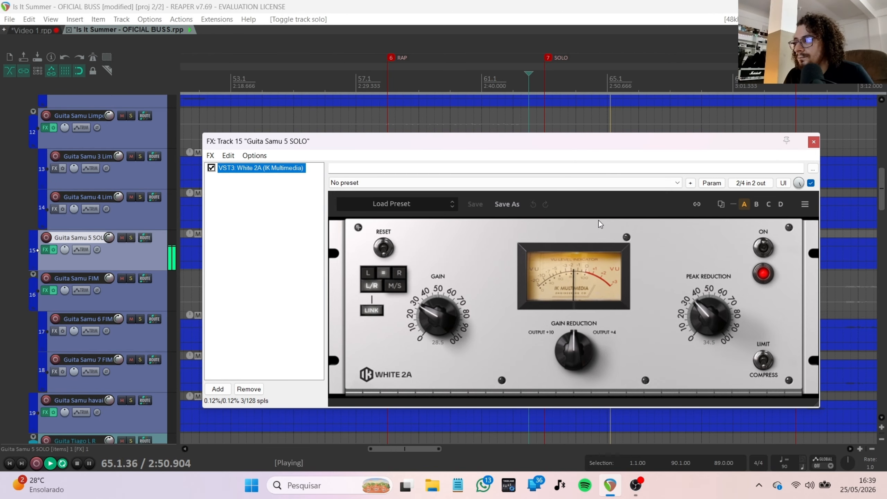
{"action": "key", "text": "space"}
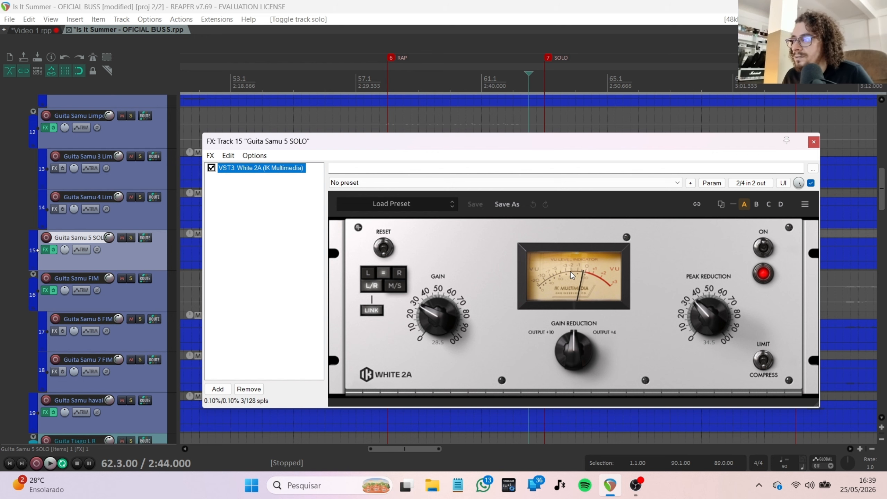
{"action": "key", "text": "Escape"}
Open the White 2A compressor on the Guita Samu Limpo RAP bus and move its window clear of the timeline
{"action": "scroll", "coordinate": [87, 210], "scroll_direction": "up", "scroll_amount": 1}
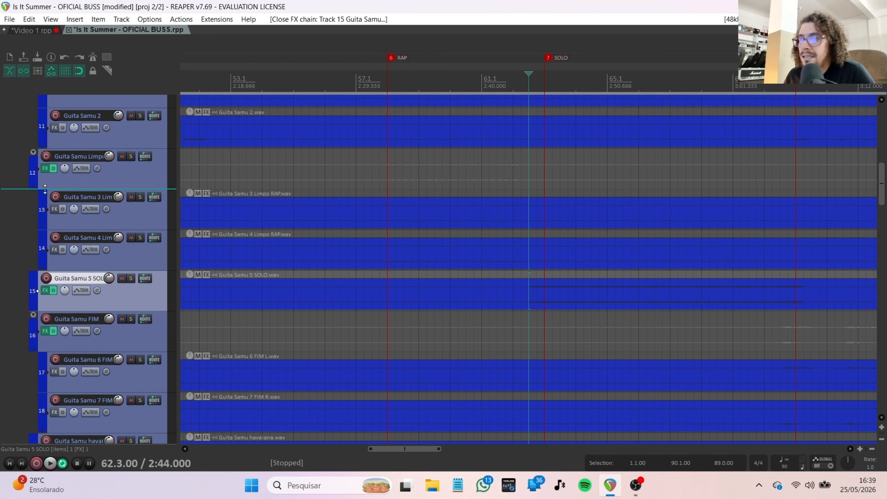
{"action": "scroll", "coordinate": [71, 182], "scroll_direction": "up", "scroll_amount": 3}
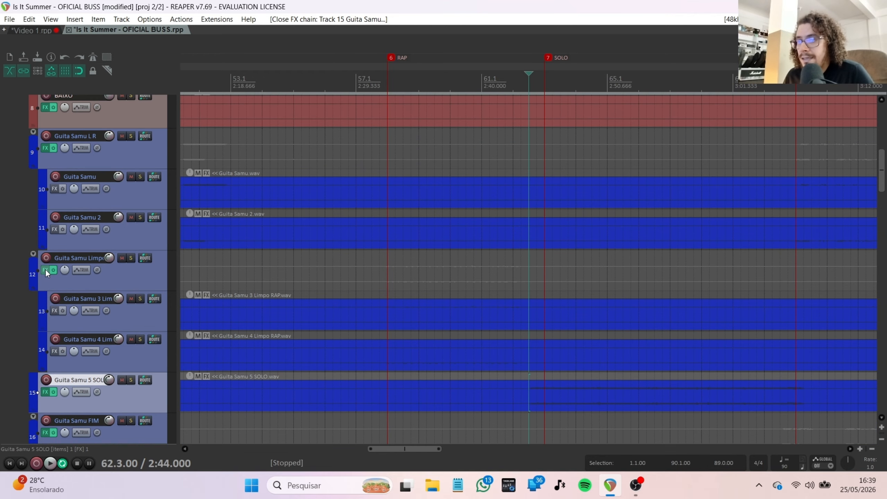
{"action": "left_click", "coordinate": [46, 269]}
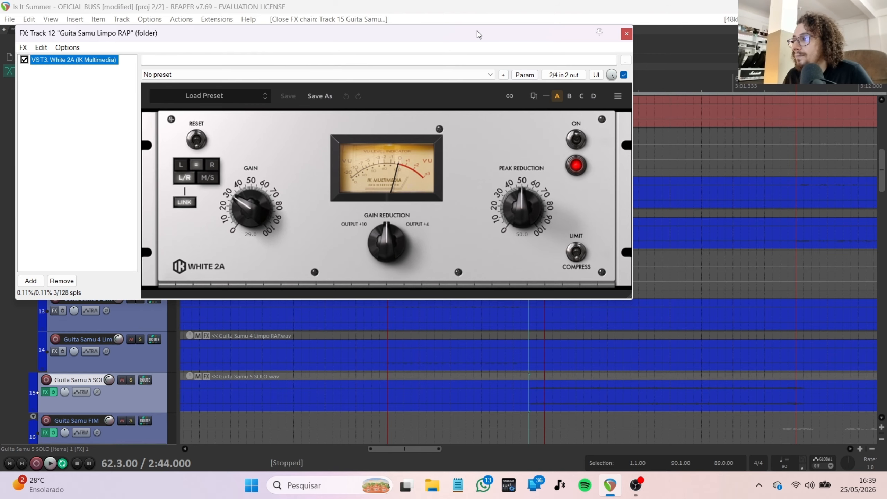
{"action": "left_click_drag", "start_coordinate": [479, 34], "coordinate": [581, 182]}
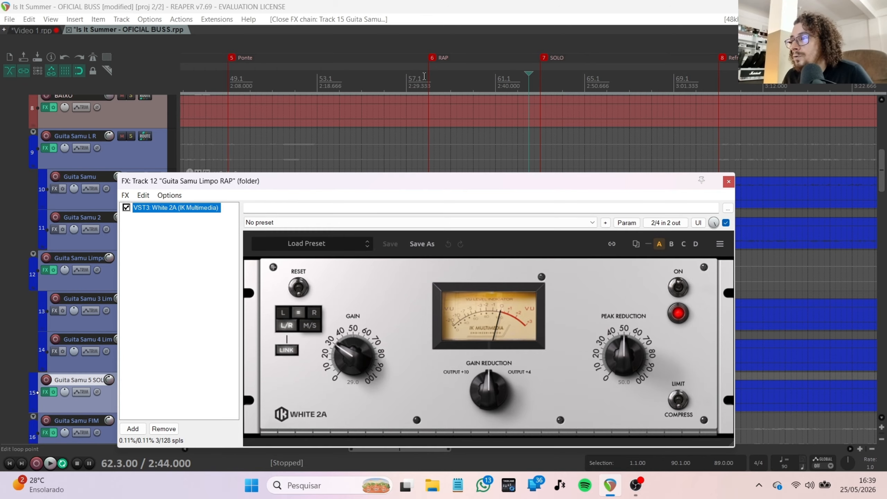
Play the mix from 57.4.00, just before the RAP marker, watching the compressor's meter, and close the effects window after stopping
{"action": "left_click", "coordinate": [424, 76]}
{"action": "key", "text": "space"}
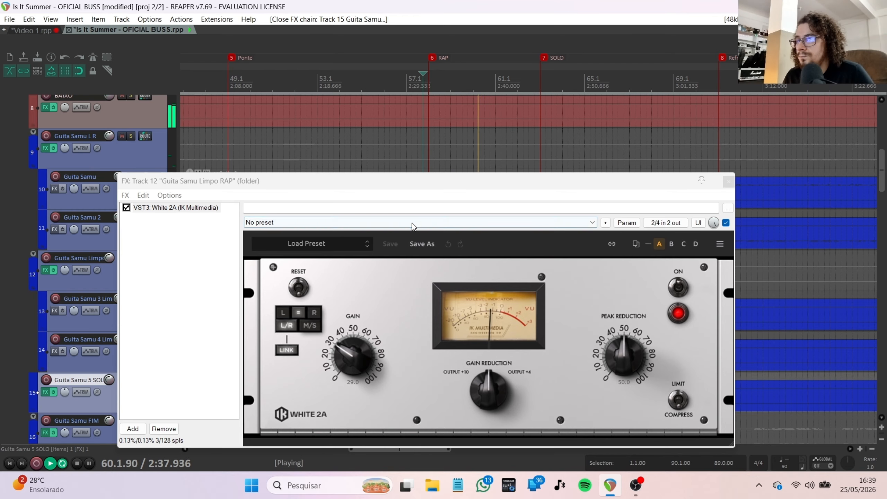
{"action": "key", "text": "space"}
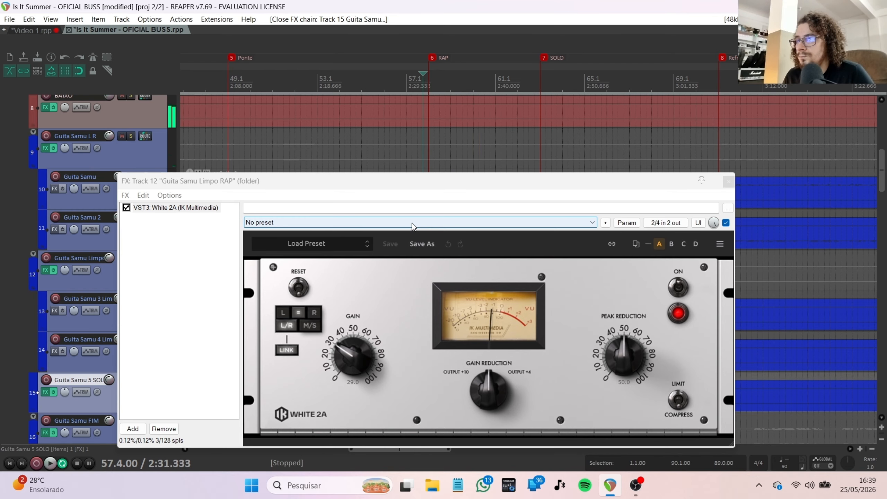
{"action": "key", "text": "Escape"}
{"action": "left_click", "coordinate": [179, 183]}
{"action": "key", "text": "Escape"}
Open the effects chain of the Guita Samu L R bus on White 2A and move its window clear of the timeline
{"action": "scroll", "coordinate": [86, 187], "scroll_direction": "up", "scroll_amount": 1}
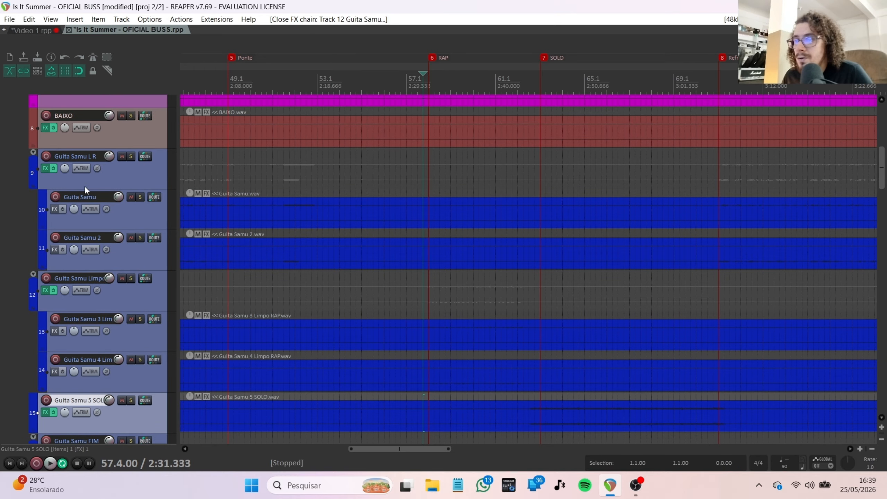
{"action": "left_click", "coordinate": [85, 186]}
{"action": "left_click", "coordinate": [45, 168]}
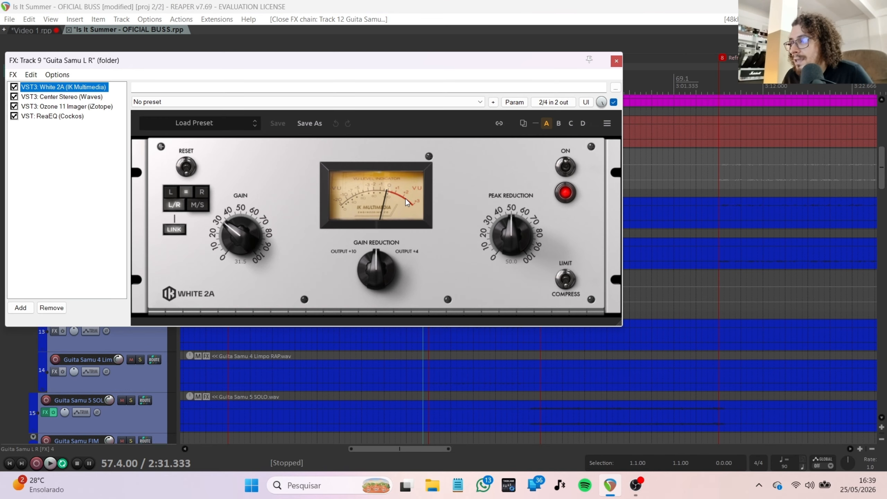
{"action": "left_click_drag", "start_coordinate": [399, 63], "coordinate": [504, 199]}
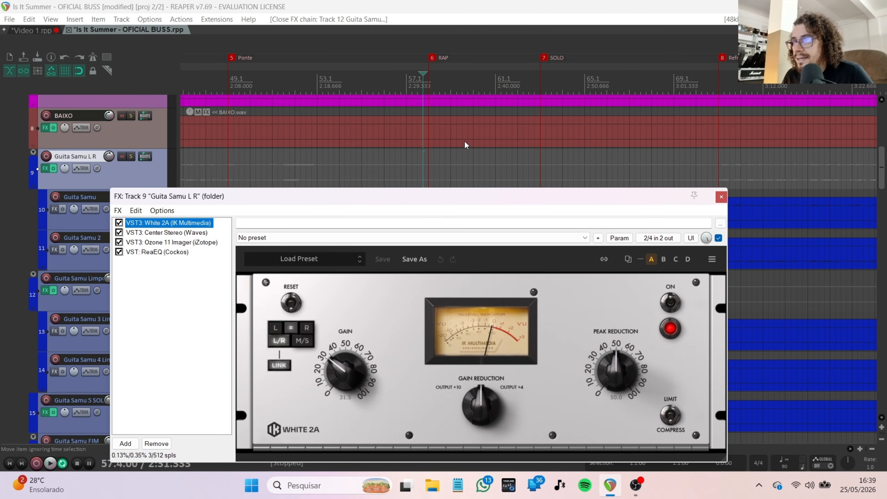
Play the mix from the Refrão 1 marker while watching the Guita Samu L R compressor's meter, and close the effects window after stopping
{"action": "left_click", "coordinate": [416, 21]}
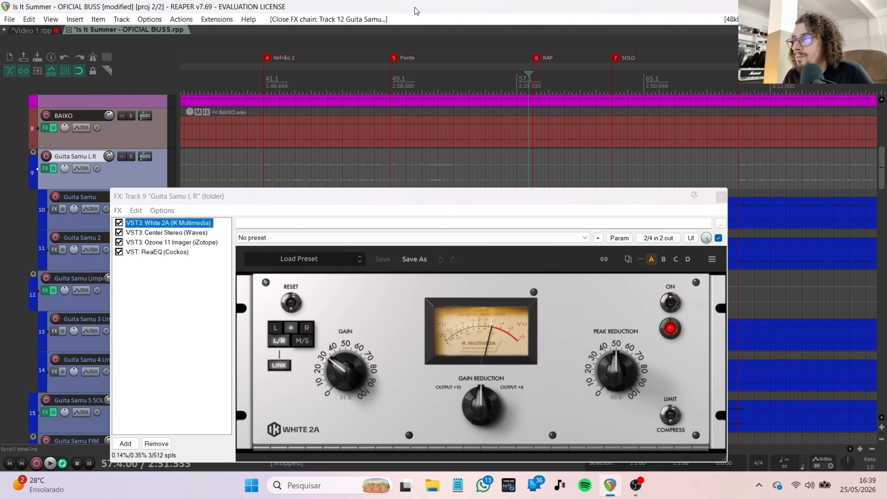
{"action": "key", "text": "2"}
{"action": "key", "text": "space"}
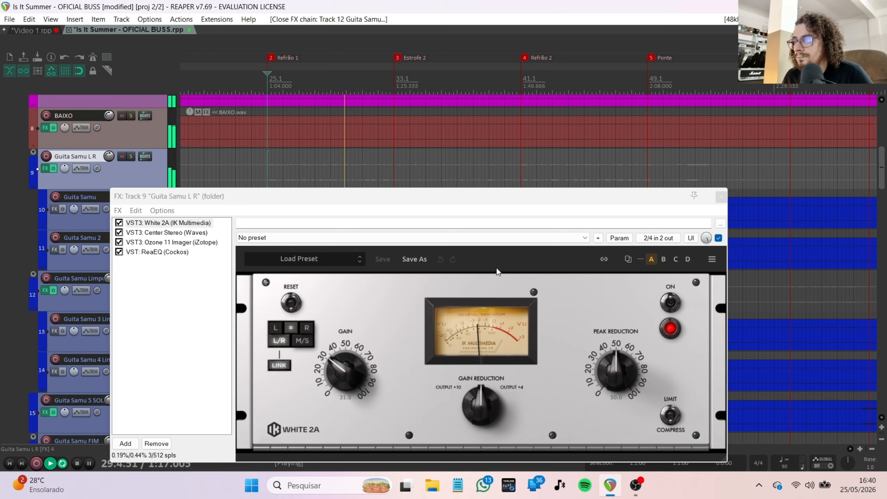
{"action": "key", "text": "space"}
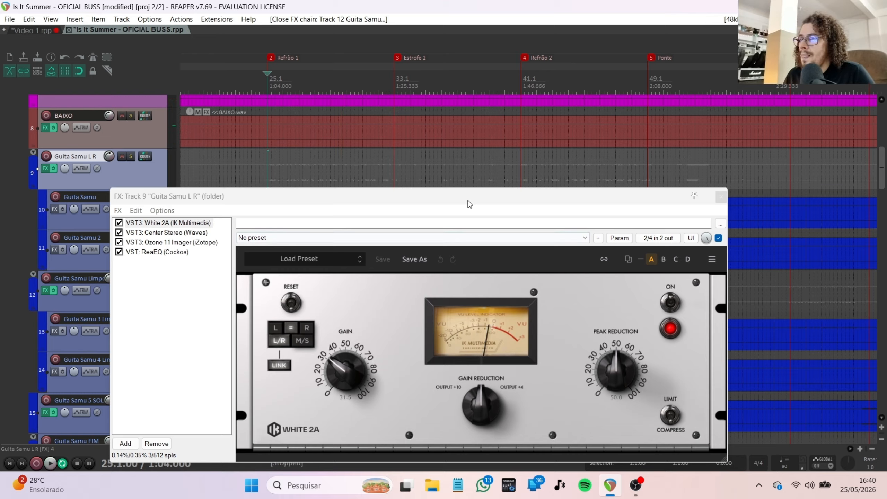
{"action": "left_click", "coordinate": [469, 202]}
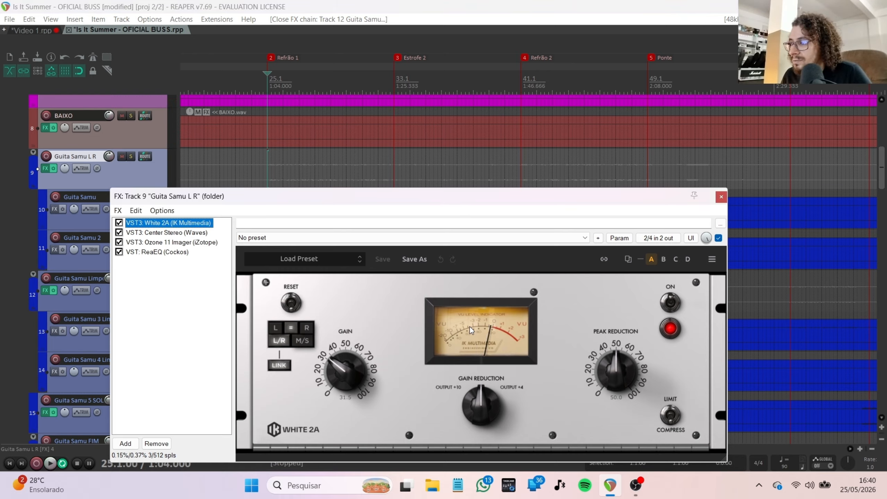
{"action": "key", "text": "Escape"}
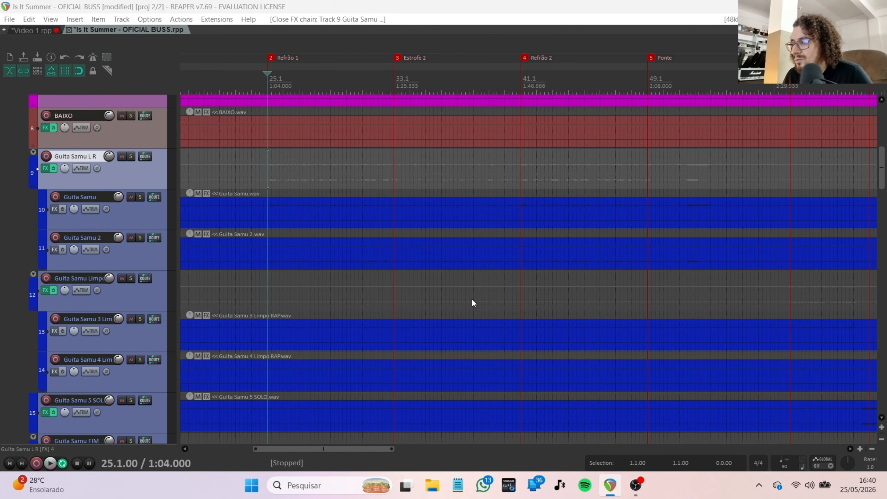
Select the Guita Samu FIM bus and solo it
{"action": "scroll", "coordinate": [134, 189], "scroll_direction": "down", "scroll_amount": 7}
{"action": "scroll", "coordinate": [94, 199], "scroll_direction": "down", "scroll_amount": 2}
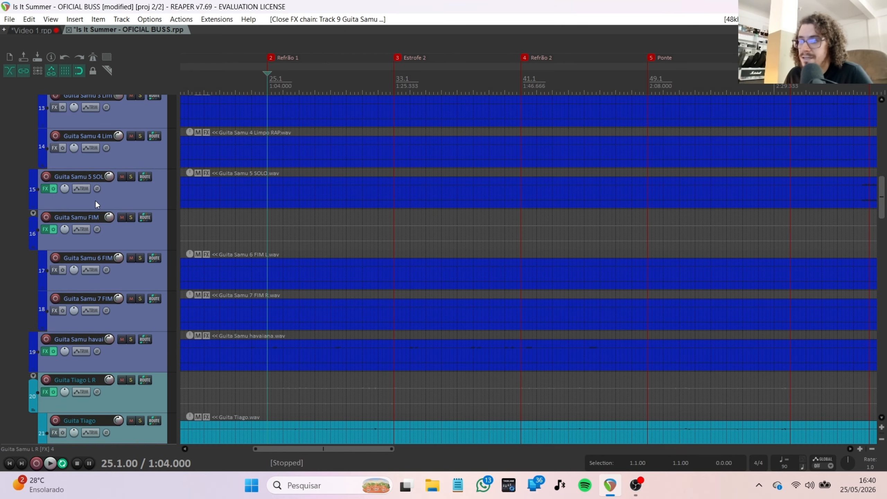
{"action": "scroll", "coordinate": [113, 204], "scroll_direction": "down", "scroll_amount": 1}
{"action": "left_click", "coordinate": [51, 198]}
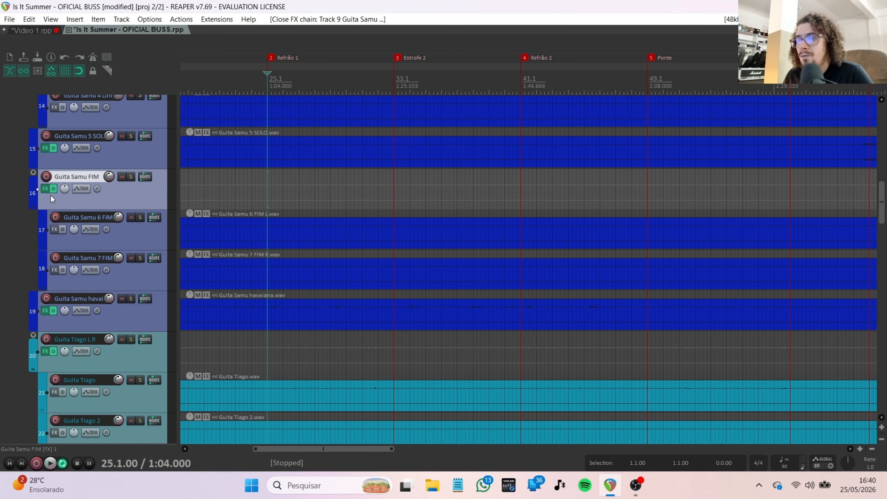
{"action": "left_click", "coordinate": [131, 176]}
Place the edit cursor at 69.1.00, before the Refrão Final marker, and play the soloed Guita Samu FIM bus while following its parts
{"action": "scroll", "coordinate": [129, 186], "scroll_direction": "down", "scroll_amount": 1}
{"action": "scroll", "coordinate": [566, 70], "scroll_direction": "down", "scroll_amount": 3}
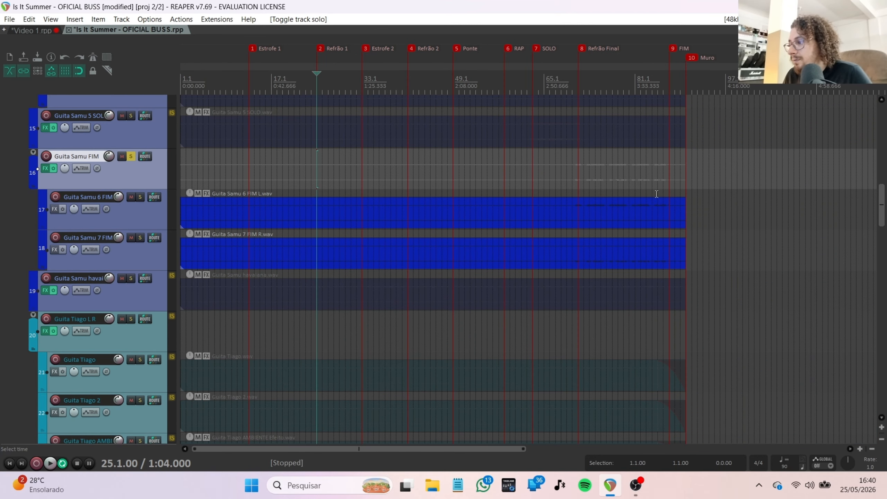
{"action": "left_click", "coordinate": [566, 70]}
{"action": "scroll", "coordinate": [566, 140], "scroll_direction": "up", "scroll_amount": 6}
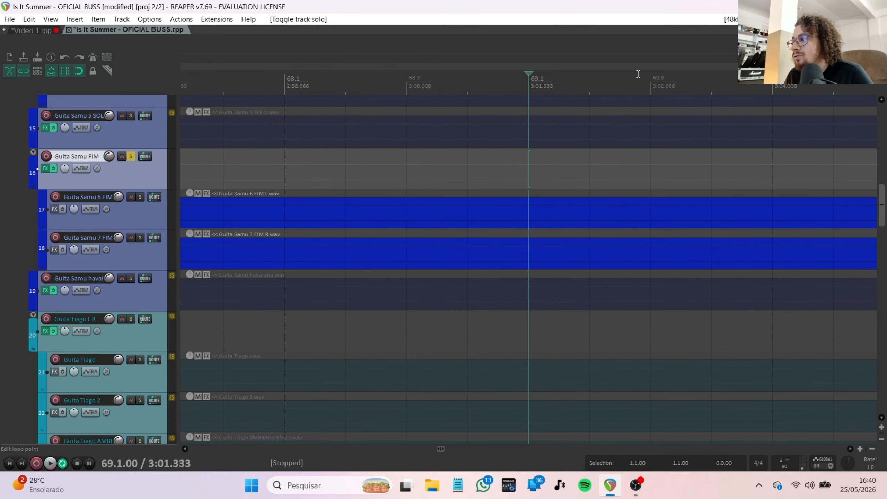
{"action": "key", "text": "space"}
{"action": "scroll", "coordinate": [437, 433], "scroll_direction": "down", "scroll_amount": 6}
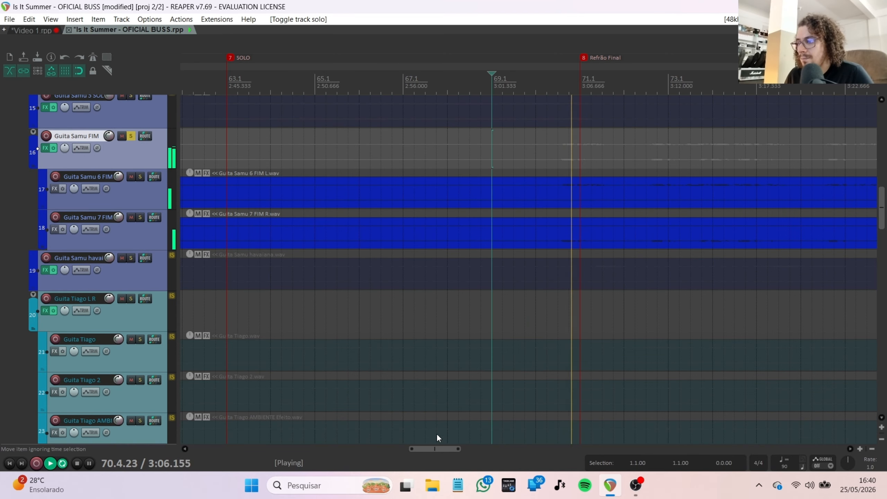
{"action": "left_click_drag", "start_coordinate": [436, 449], "coordinate": [458, 449]}
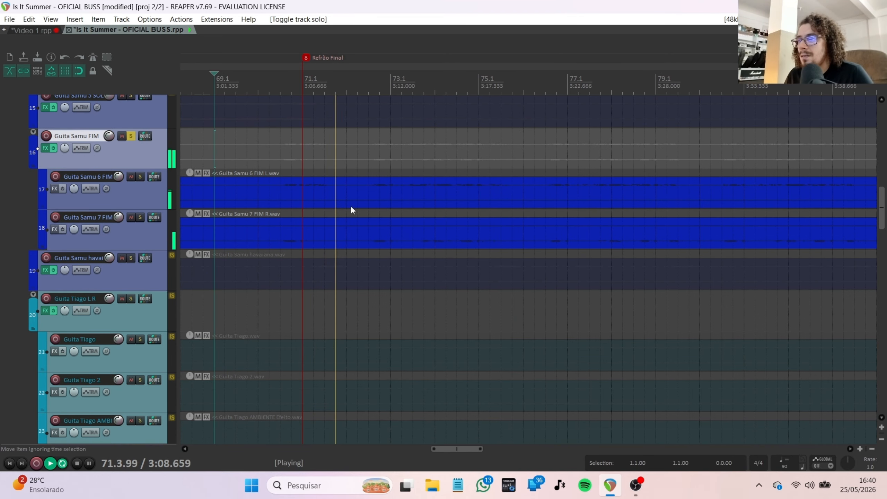
Listen to the soloed FIM guitar folder on track 16 through the Refrão Final section, then stop playback
{"action": "left_click_drag", "start_coordinate": [462, 447], "coordinate": [467, 448]}
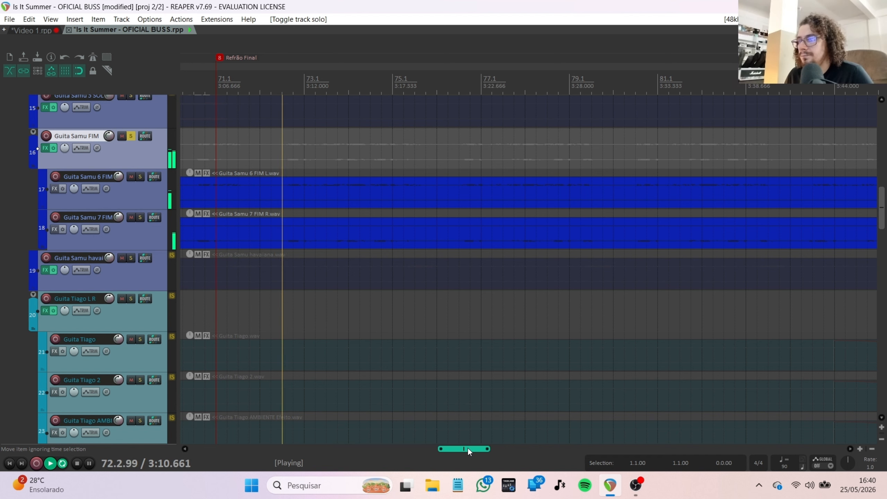
{"action": "scroll", "coordinate": [440, 260], "scroll_direction": "down", "scroll_amount": 3}
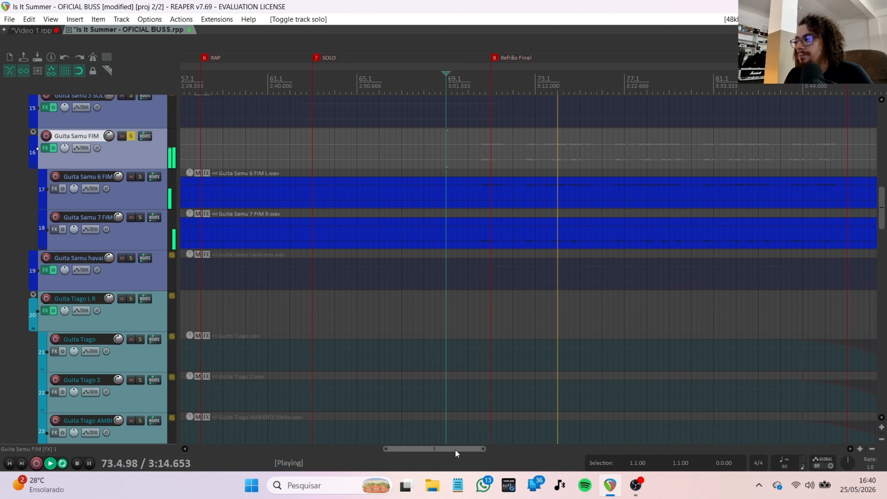
{"action": "left_click_drag", "start_coordinate": [455, 449], "coordinate": [496, 443]}
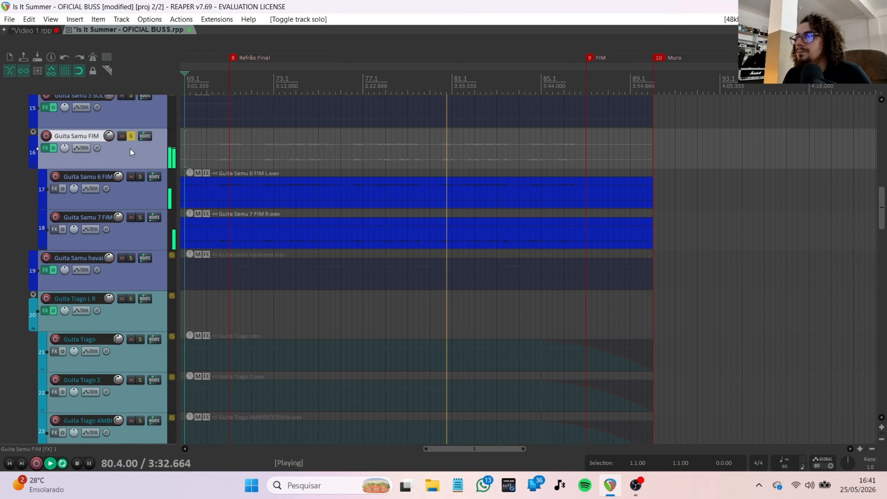
{"action": "key", "text": "space"}
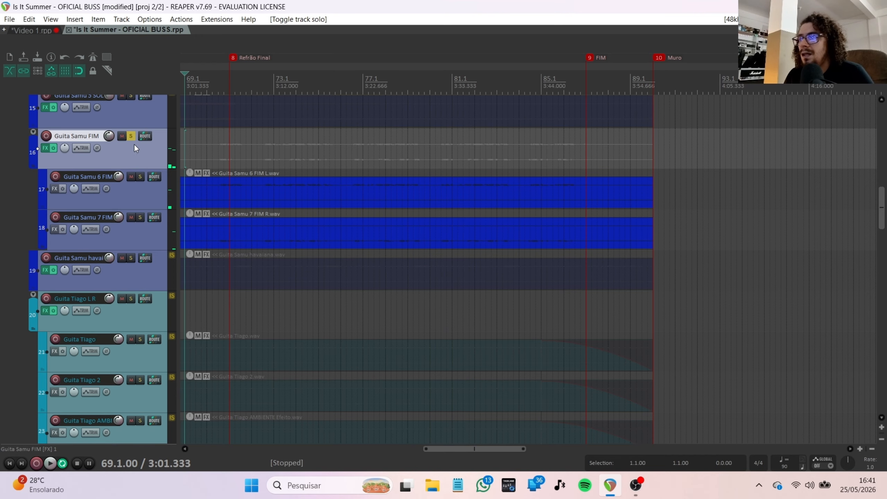
Solo only the left FIM guitar on track 17 and play it from bar 70.3, just before Refrão Final
{"action": "left_click", "coordinate": [140, 177], "text": "ctrl"}
{"action": "key", "text": "space"}
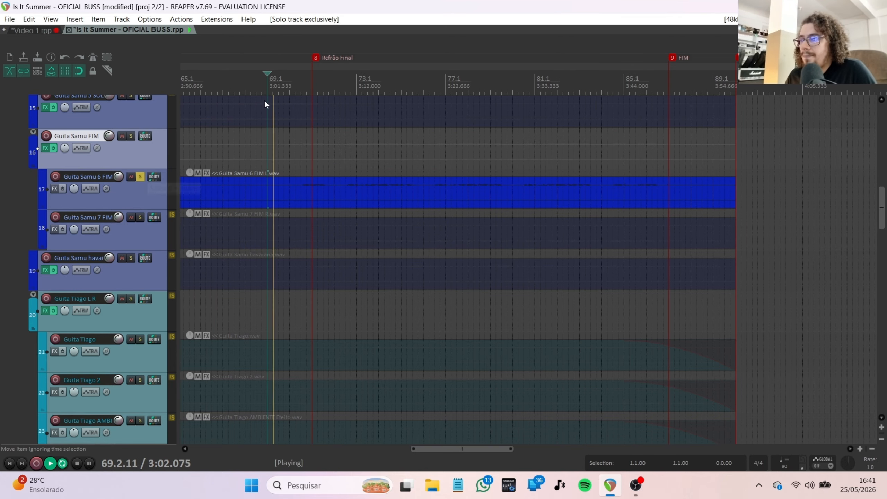
{"action": "left_click", "coordinate": [310, 84]}
{"action": "key", "text": "space"}
{"action": "left_click", "coordinate": [297, 85]}
{"action": "key", "text": "space"}
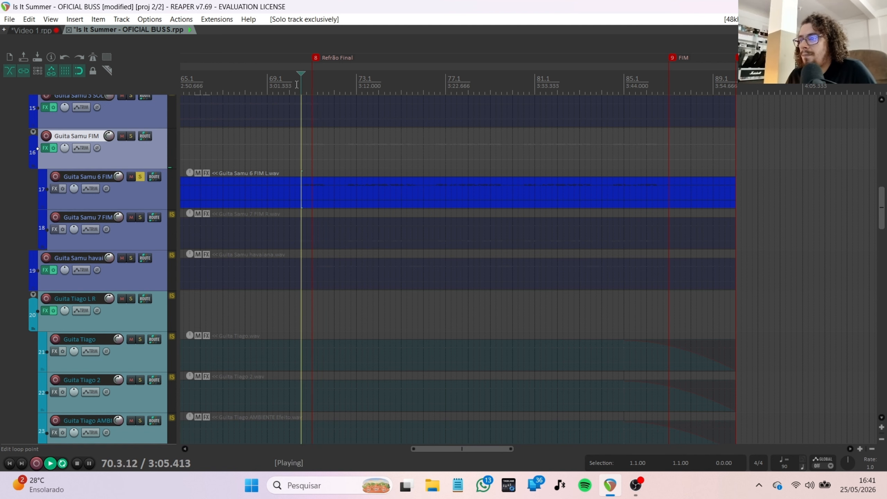
Compare the right FIM guitar on track 18 with the left one in exclusive solo, then stop and clear the solo
{"action": "key", "text": "space"}
{"action": "left_click", "coordinate": [140, 217], "text": "ctrl"}
{"action": "key", "text": "space"}
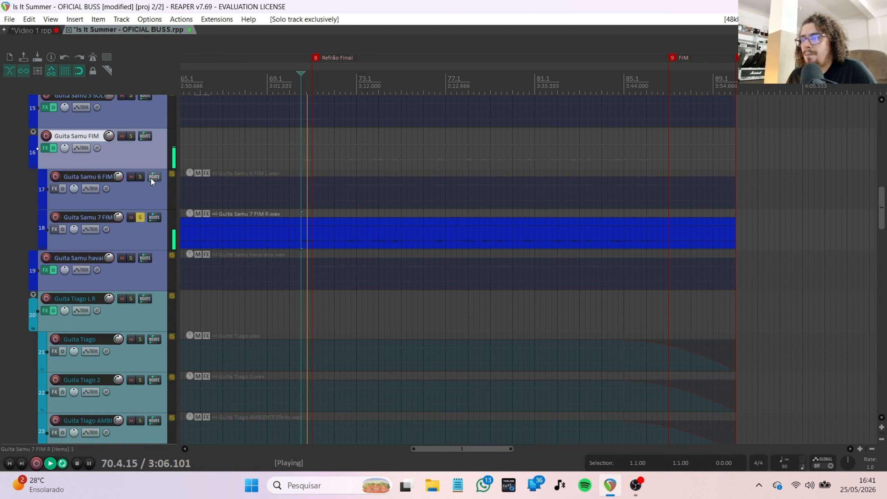
{"action": "left_click", "coordinate": [139, 176], "text": "ctrl"}
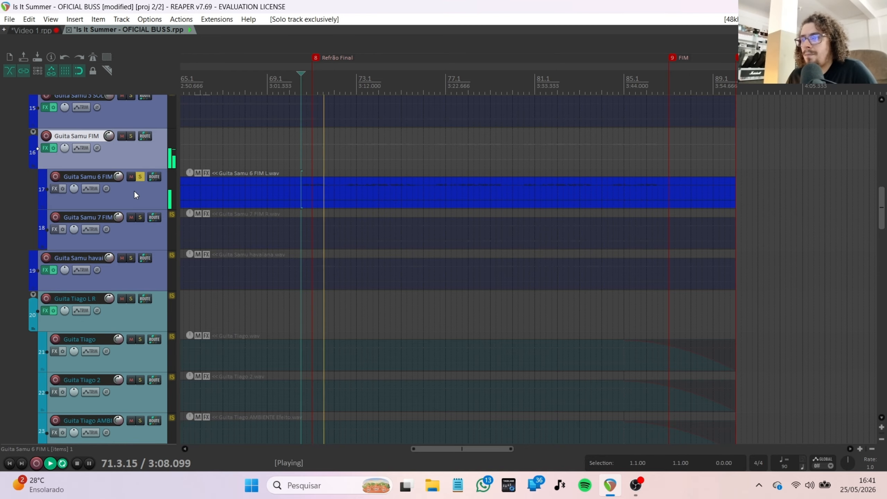
{"action": "key", "text": "space"}
{"action": "left_click", "coordinate": [140, 176]}
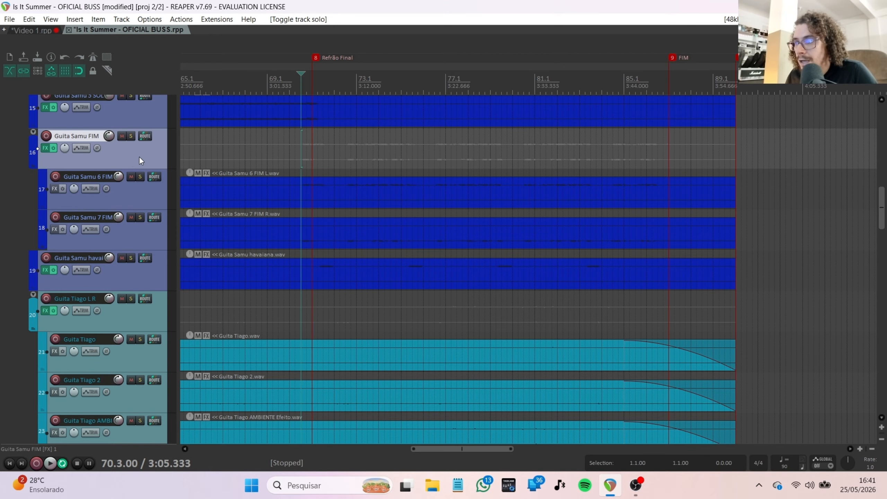
Examine the FIM guitar waveforms around the Refrão Final marker and play the full mix from bar 70.3
{"action": "scroll", "coordinate": [362, 185], "scroll_direction": "up", "scroll_amount": 6}
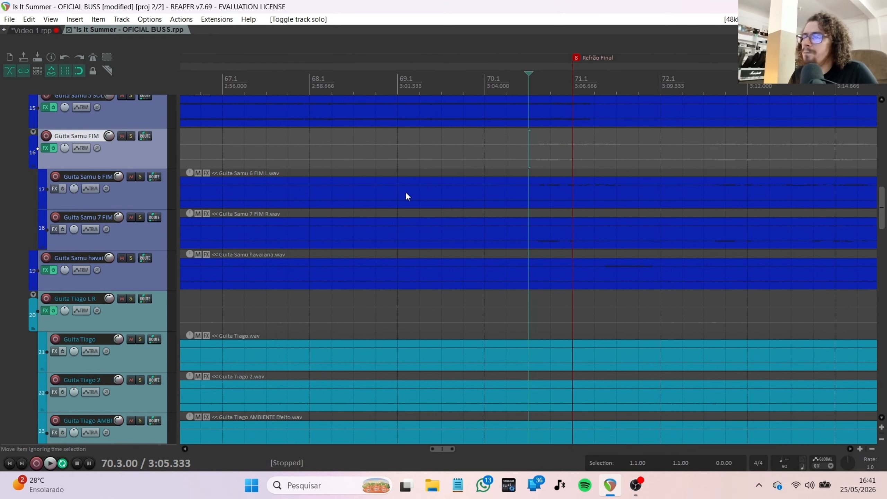
{"action": "scroll", "coordinate": [470, 208], "scroll_direction": "down", "scroll_amount": 3}
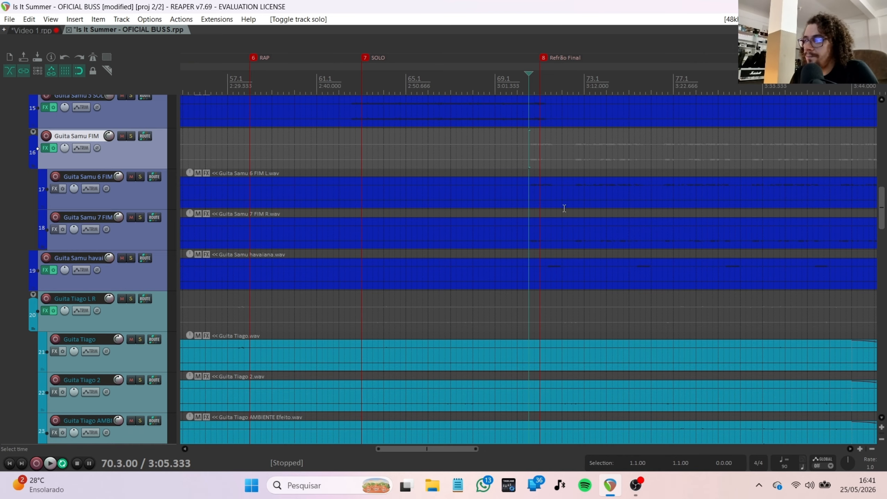
{"action": "scroll", "coordinate": [572, 204], "scroll_direction": "up", "scroll_amount": 2}
{"action": "scroll", "coordinate": [442, 198], "scroll_direction": "up", "scroll_amount": 5}
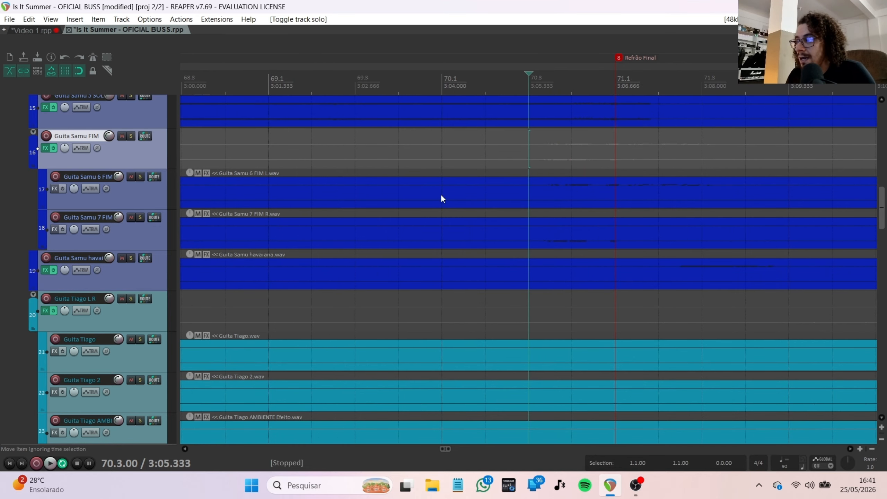
{"action": "scroll", "coordinate": [126, 158], "scroll_direction": "up", "scroll_amount": 1}
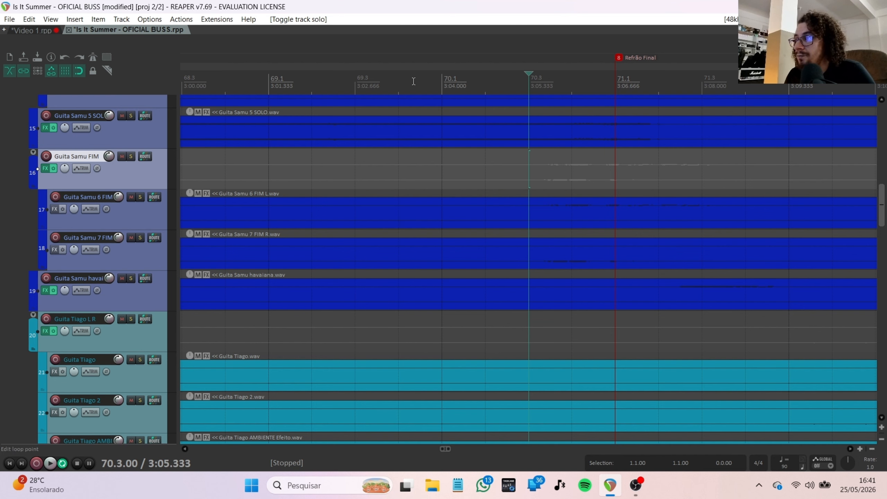
{"action": "key", "text": "space"}
{"action": "scroll", "coordinate": [131, 173], "scroll_direction": "down", "scroll_amount": 1}
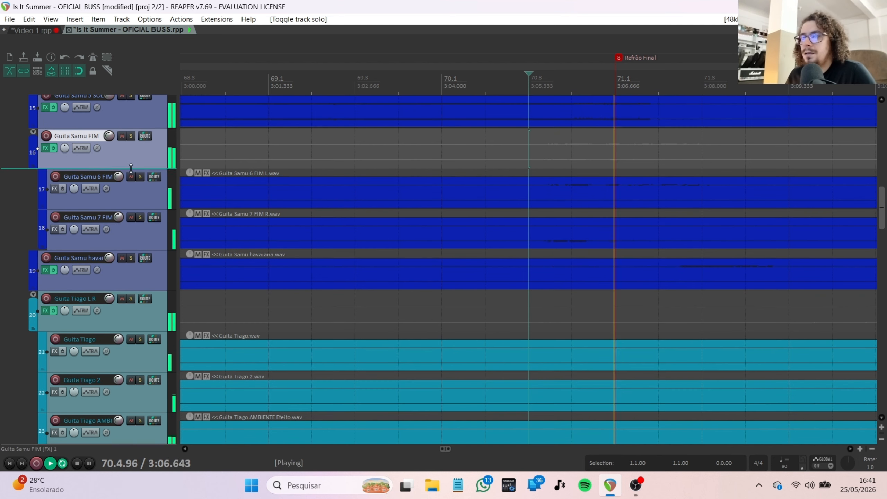
Compare the mix with and without the FIM guitar folder by toggling its mute, then stop playback and leave it unmuted
{"action": "left_click", "coordinate": [121, 136]}
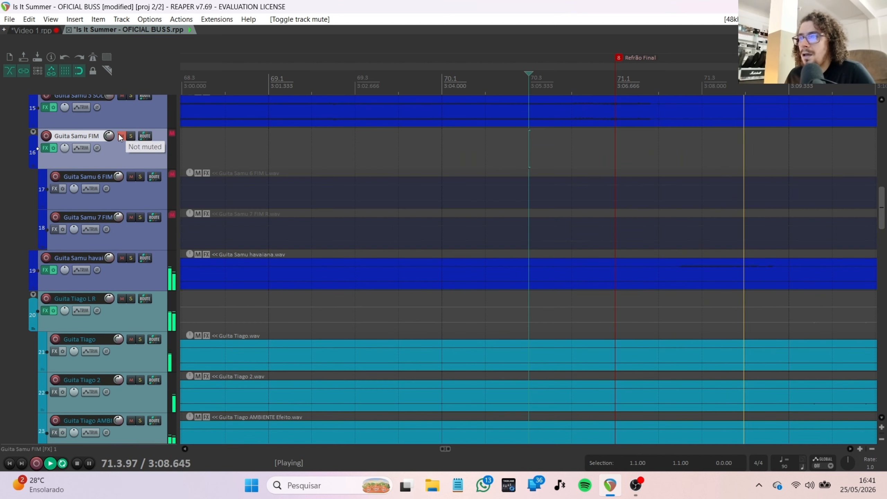
{"action": "scroll", "coordinate": [130, 158], "scroll_direction": "up", "scroll_amount": 1}
{"action": "left_click", "coordinate": [121, 156]}
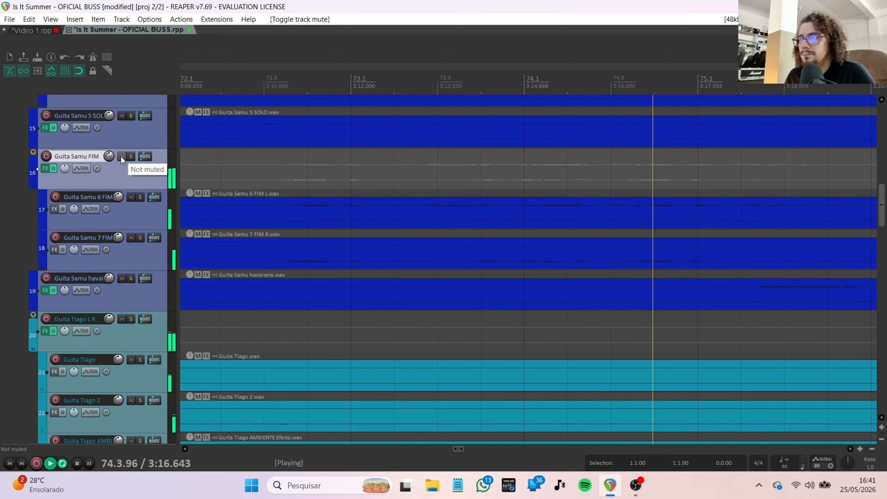
{"action": "left_click", "coordinate": [122, 156]}
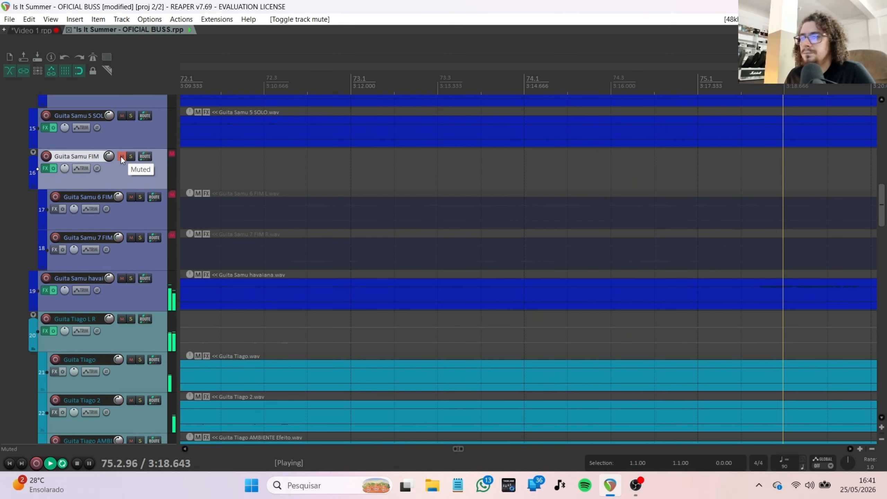
{"action": "left_click", "coordinate": [121, 156]}
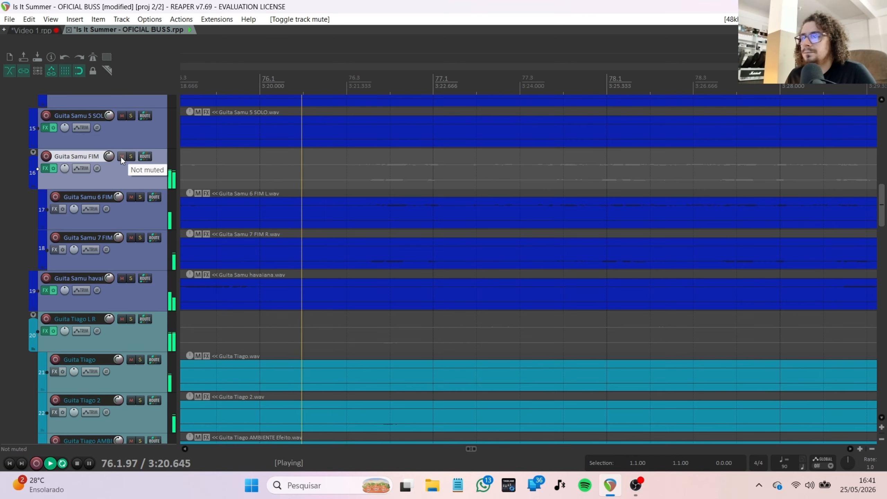
{"action": "left_click", "coordinate": [122, 156]}
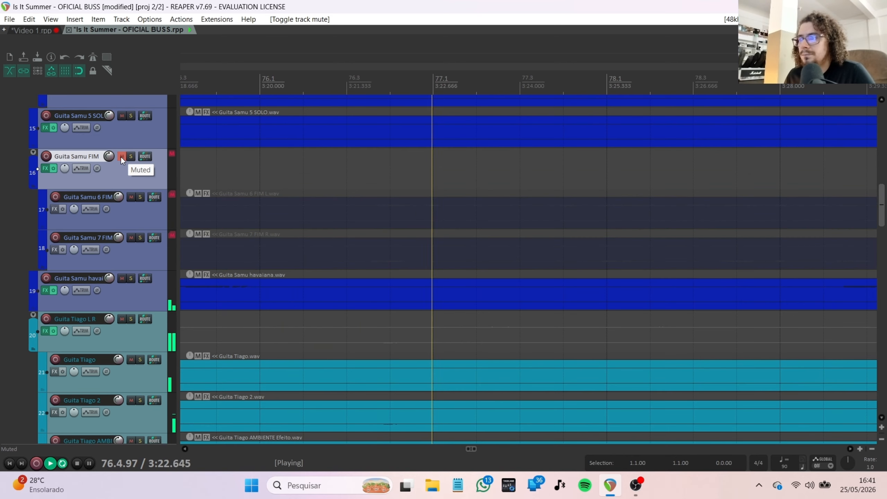
{"action": "key", "text": "space"}
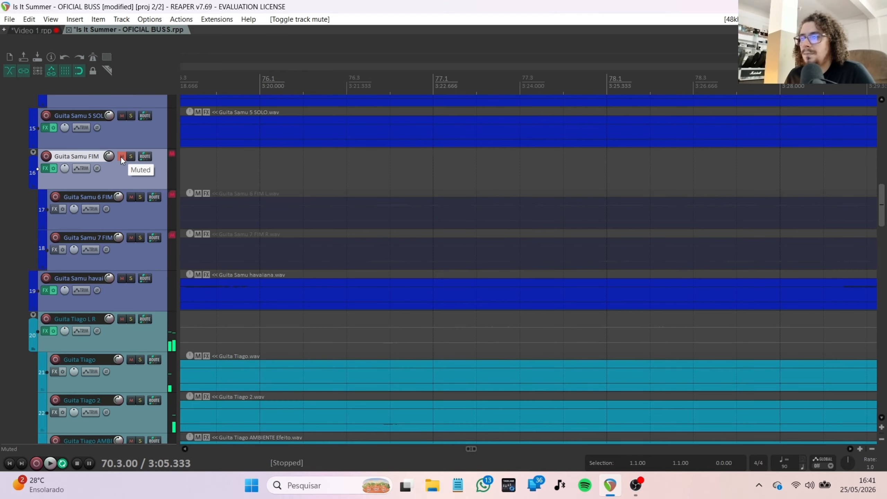
{"action": "left_click", "coordinate": [121, 156]}
Solo the havaiana guitar on track 19 and audition it from bar 11.4, just before the Estrofe 1 marker
{"action": "scroll", "coordinate": [266, 185], "scroll_direction": "down", "scroll_amount": 1}
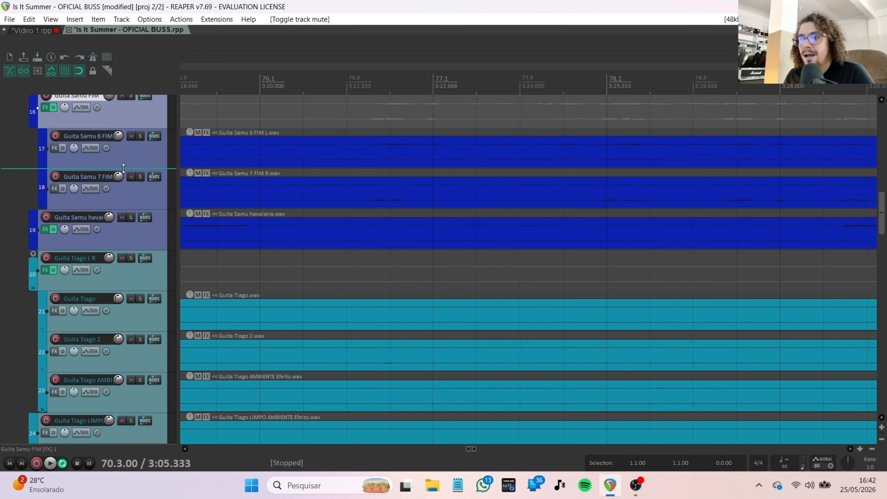
{"action": "scroll", "coordinate": [408, 192], "scroll_direction": "down", "scroll_amount": 5}
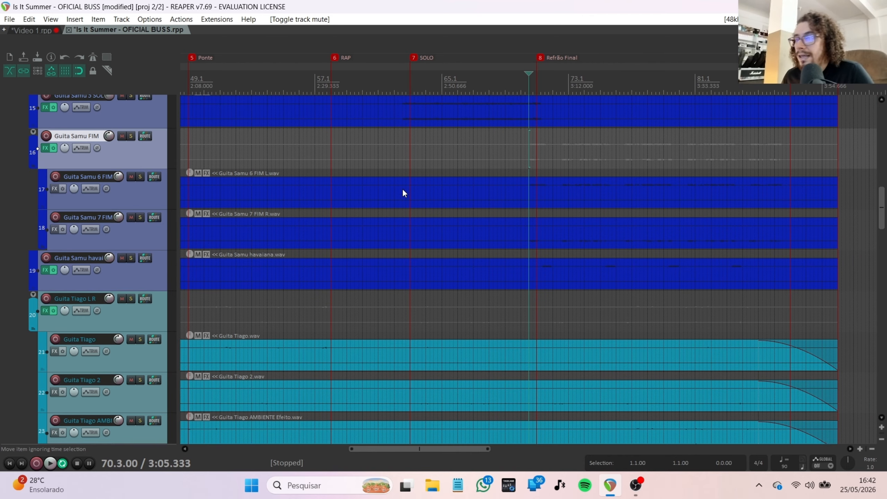
{"action": "left_click", "coordinate": [140, 265]}
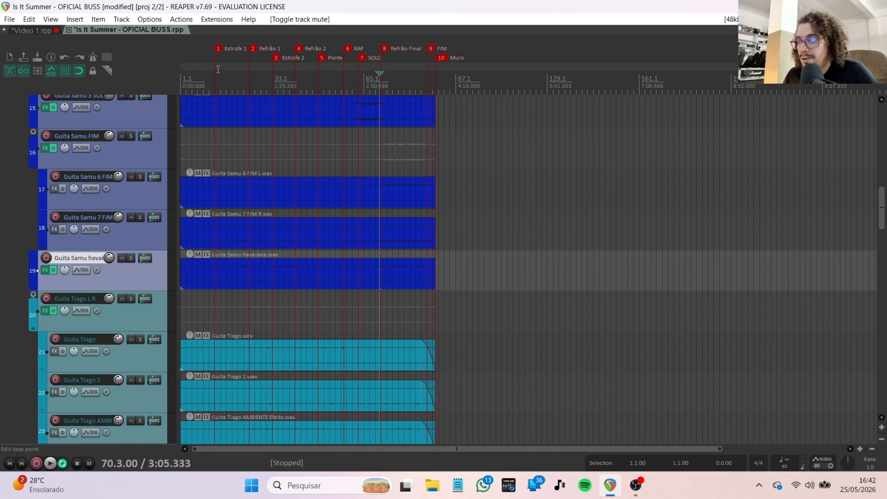
{"action": "left_click", "coordinate": [214, 72]}
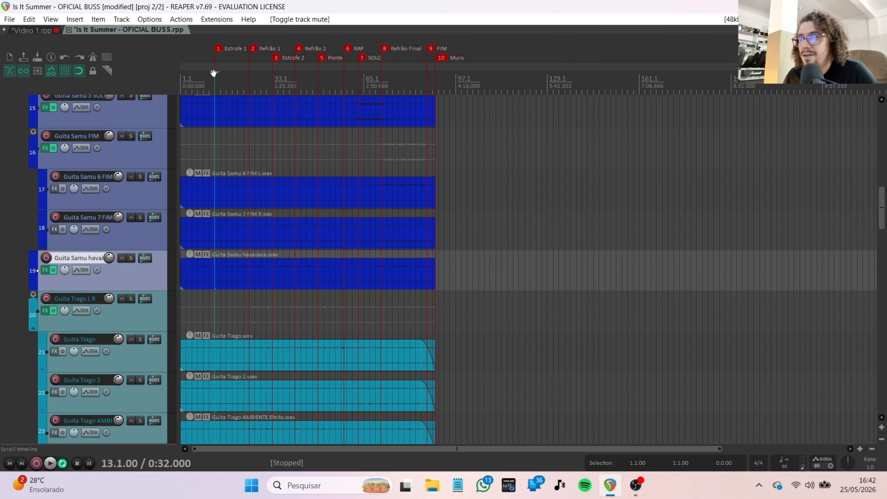
{"action": "scroll", "coordinate": [251, 106], "scroll_direction": "up", "scroll_amount": 5}
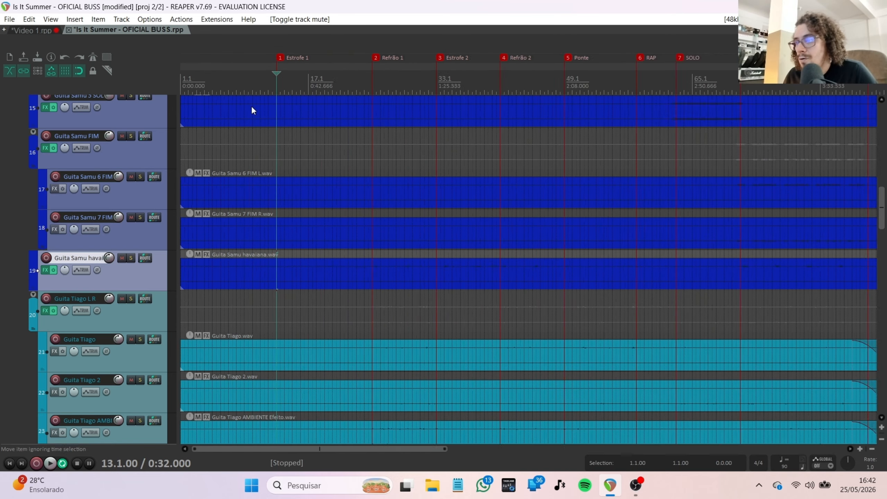
{"action": "left_click", "coordinate": [130, 258]}
{"action": "key", "text": "space"}
{"action": "key", "text": "space"}
{"action": "left_click", "coordinate": [350, 84]}
{"action": "scroll", "coordinate": [512, 100], "scroll_direction": "up", "scroll_amount": 3}
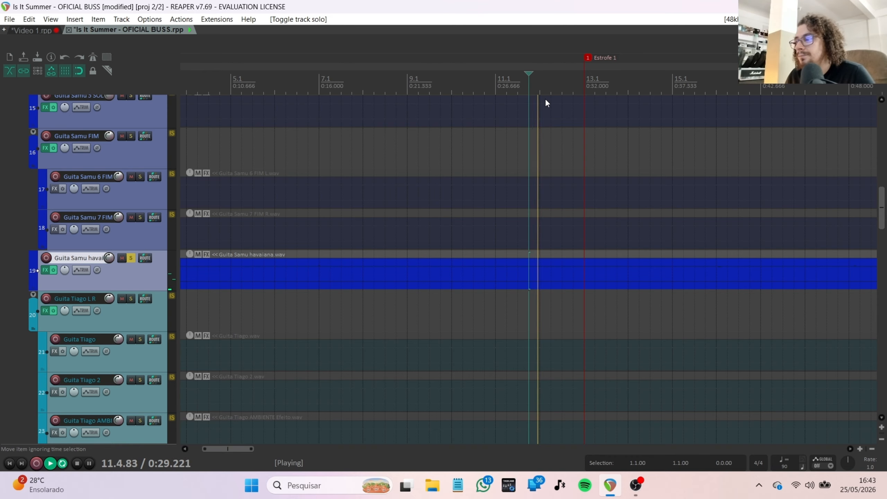
{"action": "key", "text": "space"}
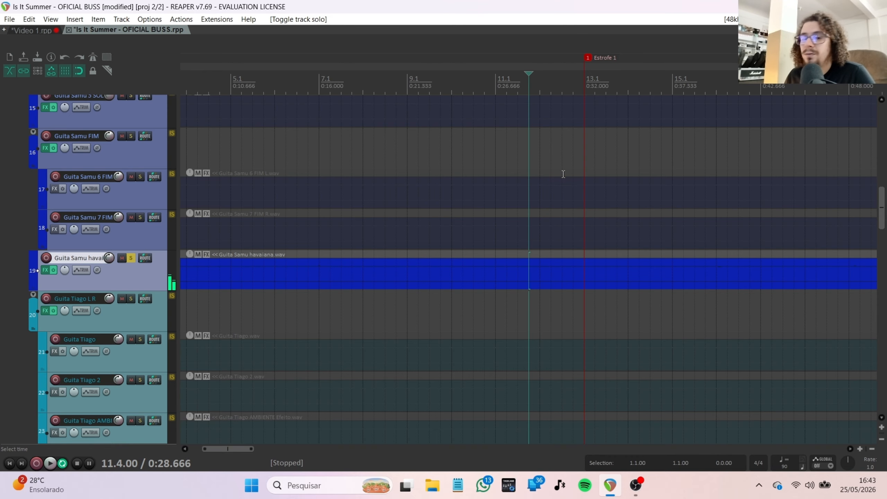
Audition the soloed havaiana guitar from bar 40.1, just before Refrão 2, then stop and clear its solo
{"action": "scroll", "coordinate": [562, 220], "scroll_direction": "down", "scroll_amount": 5}
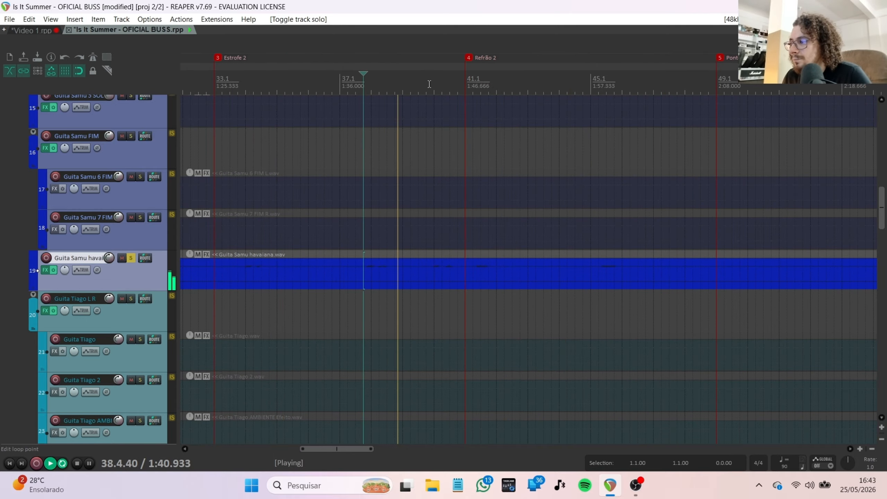
{"action": "left_click", "coordinate": [433, 90]}
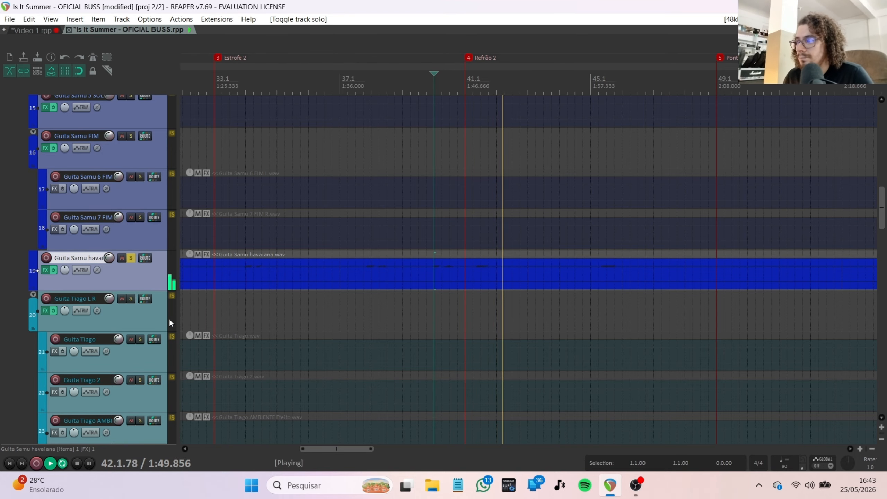
{"action": "key", "text": "space"}
{"action": "left_click", "coordinate": [130, 259]}
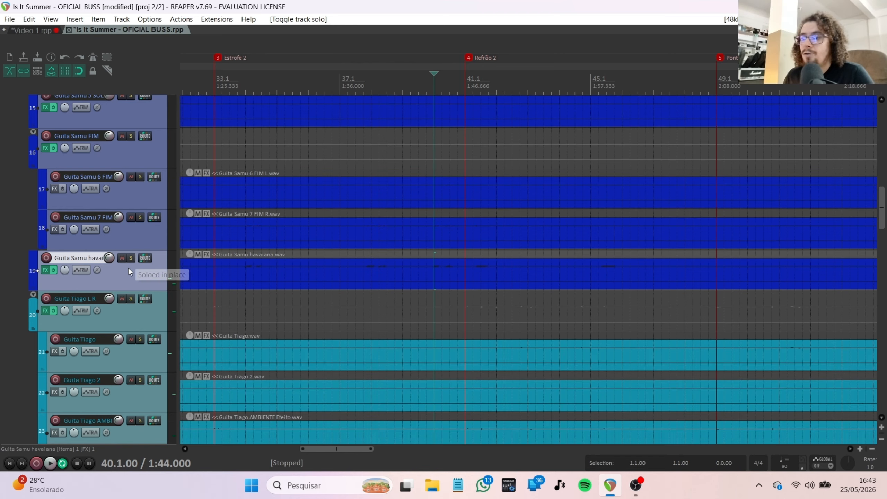
Open the havaiana guitar's FX chain and play the full mix with its White 2A compressor displayed
{"action": "left_click", "coordinate": [45, 270]}
{"action": "key", "text": "space"}
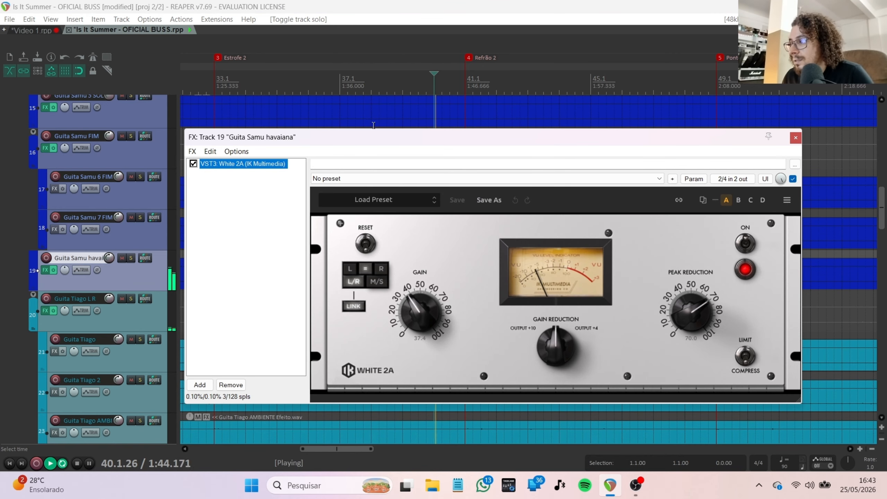
{"action": "key", "text": "space"}
Solo the havaiana guitar and check its White 2A gain reduction during playback, then close the FX chain
{"action": "left_click", "coordinate": [131, 258]}
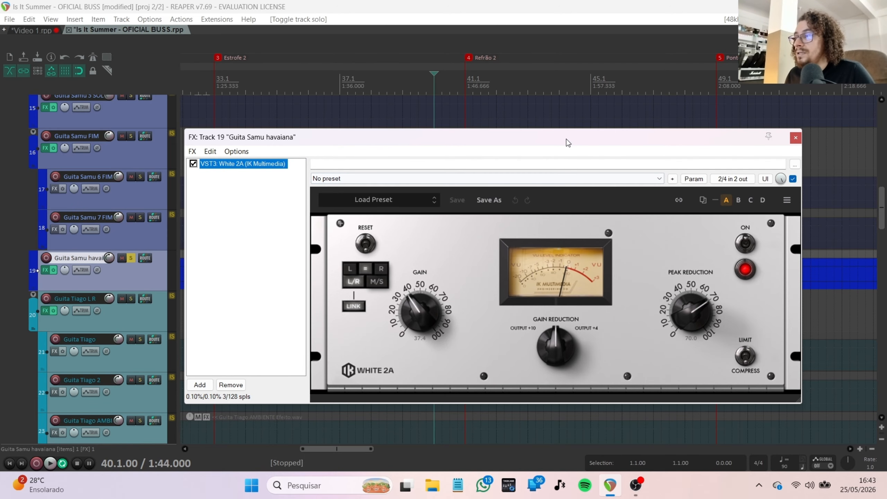
{"action": "mouse_move", "coordinate": [566, 139]}
{"action": "left_mouse_down"}
{"action": "mouse_move", "coordinate": [566, 158]}
{"action": "mouse_move", "coordinate": [572, 143]}
{"action": "mouse_move", "coordinate": [575, 150]}
{"action": "left_mouse_up"}
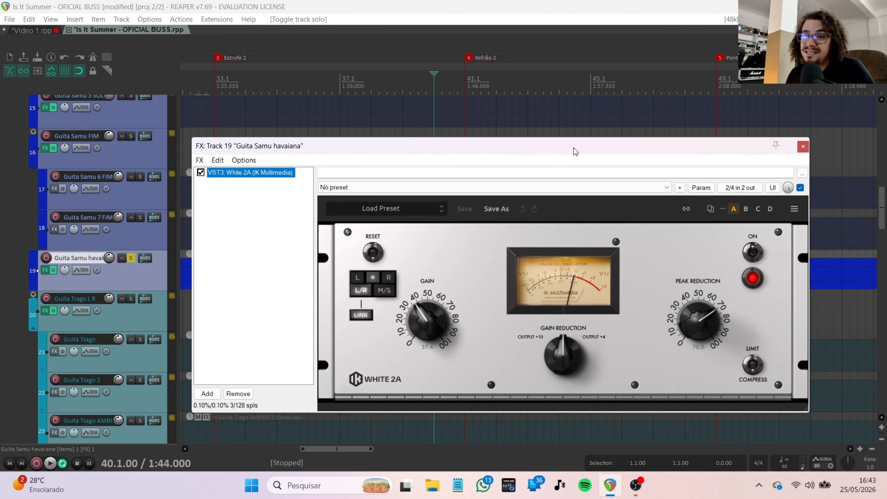
{"action": "key", "text": "space"}
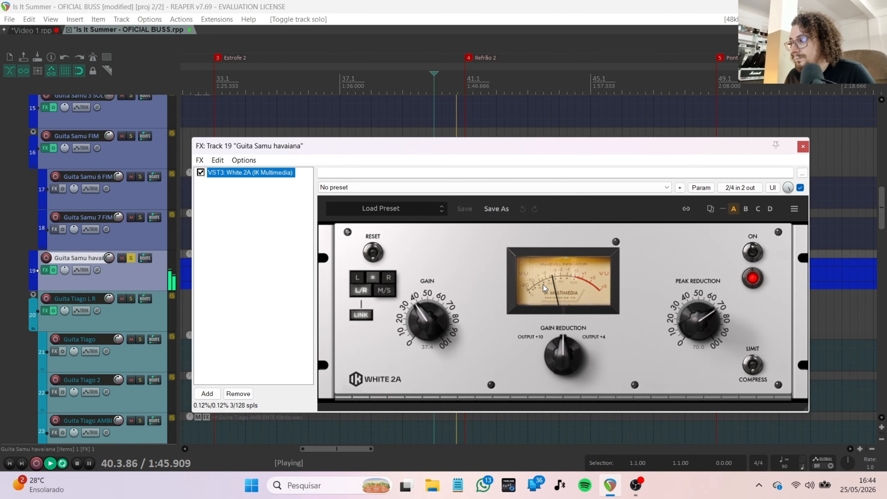
{"action": "key", "text": "space"}
{"action": "key", "text": "Escape"}
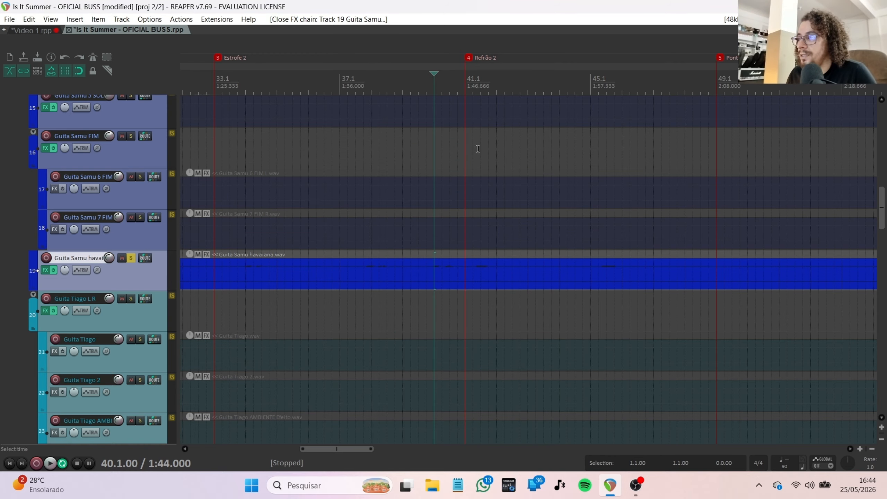
Clear the havaiana guitar's solo on track 19 and select the guitar folder on track 20
{"action": "scroll", "coordinate": [80, 287], "scroll_direction": "down", "scroll_amount": 3}
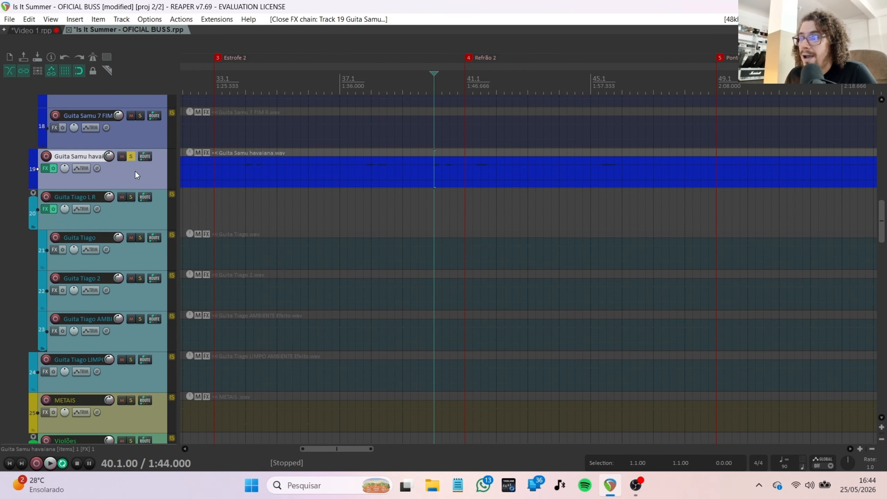
{"action": "left_click", "coordinate": [131, 156]}
{"action": "scroll", "coordinate": [136, 179], "scroll_direction": "down", "scroll_amount": 1}
{"action": "left_click", "coordinate": [132, 195]}
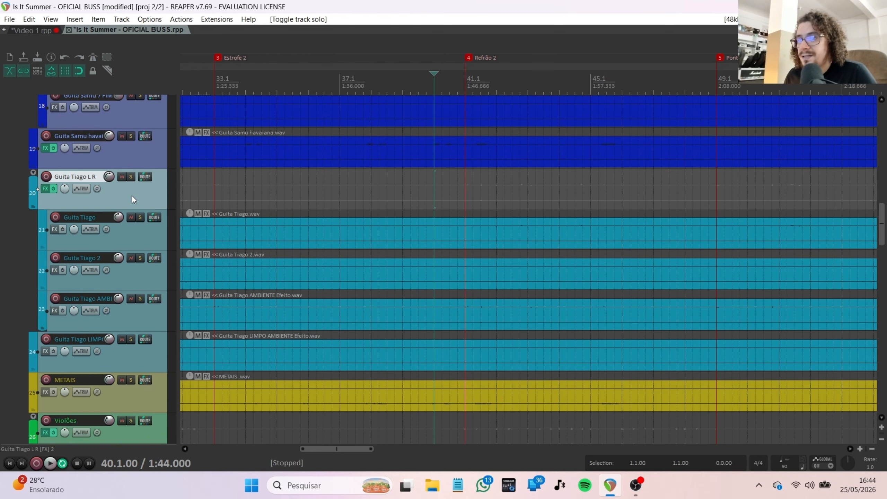
Solo the paired guitars on tracks 21 and 22 together and play them from the Refrão 1 marker
{"action": "scroll", "coordinate": [132, 195], "scroll_direction": "down", "scroll_amount": 2}
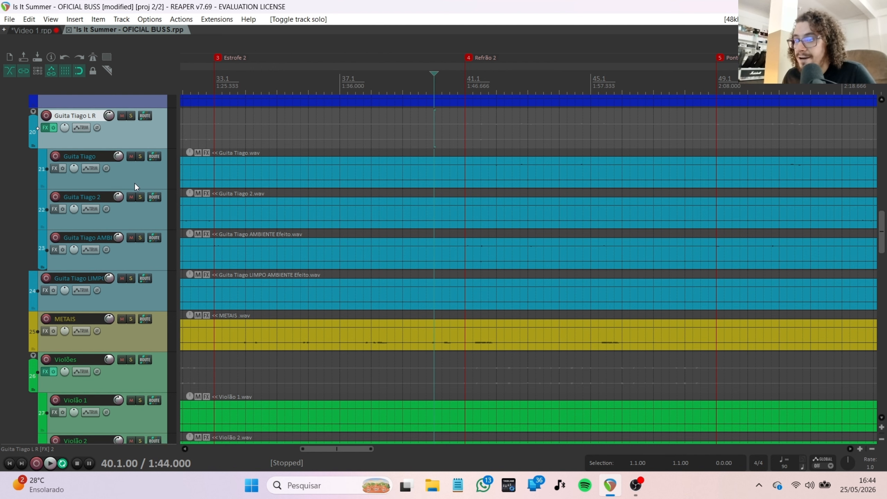
{"action": "left_click", "coordinate": [134, 181]}
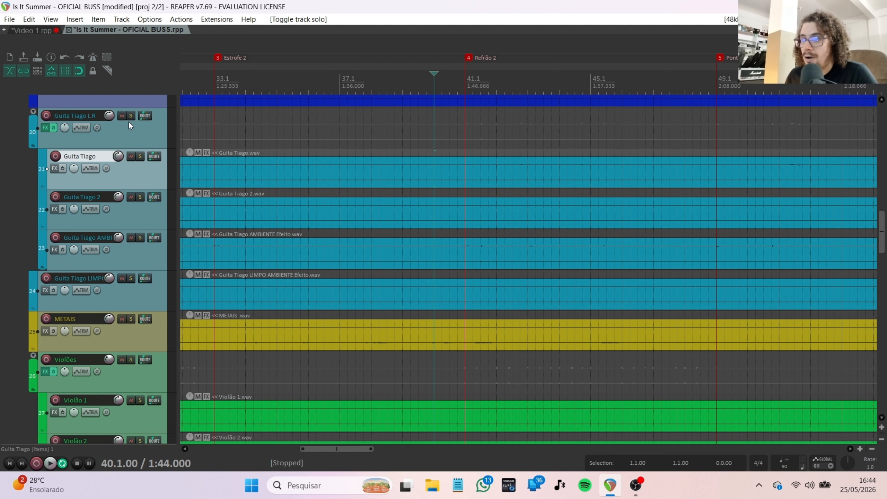
{"action": "left_click", "coordinate": [138, 156]}
{"action": "scroll", "coordinate": [335, 153], "scroll_direction": "down", "scroll_amount": 1}
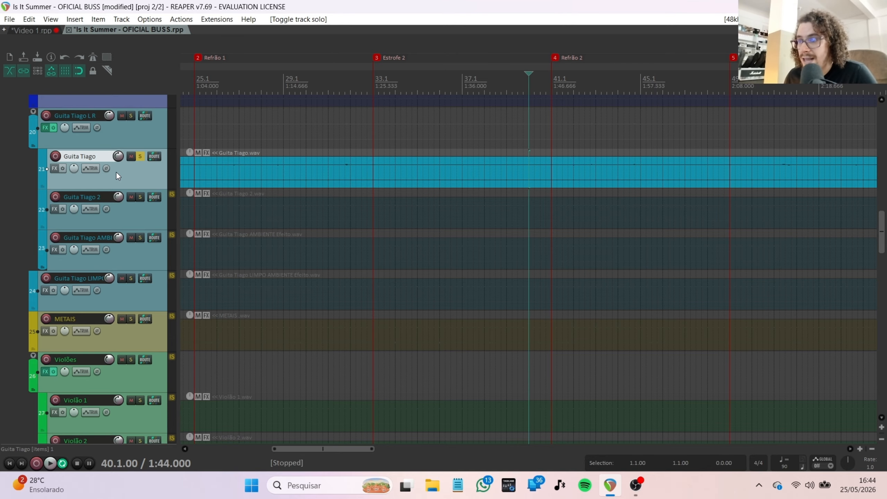
{"action": "left_click", "coordinate": [139, 197], "text": "ctrl"}
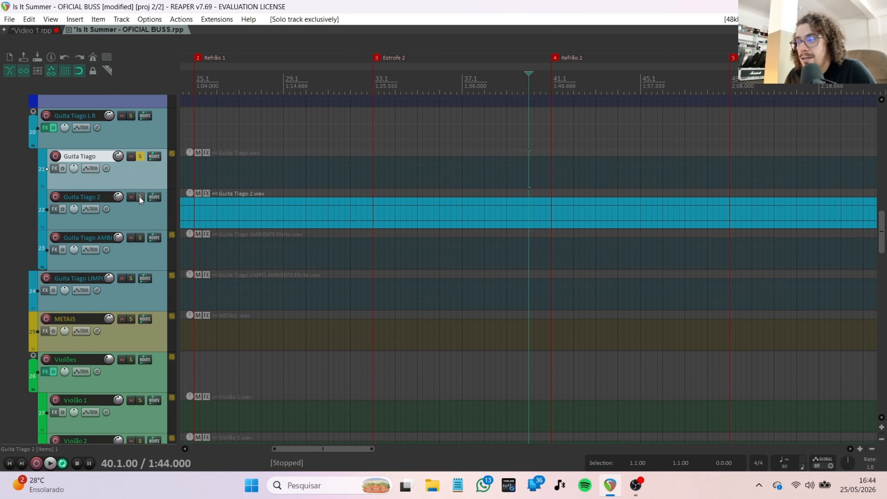
{"action": "left_click", "coordinate": [139, 156]}
{"action": "key", "text": "2"}
{"action": "key", "text": "space"}
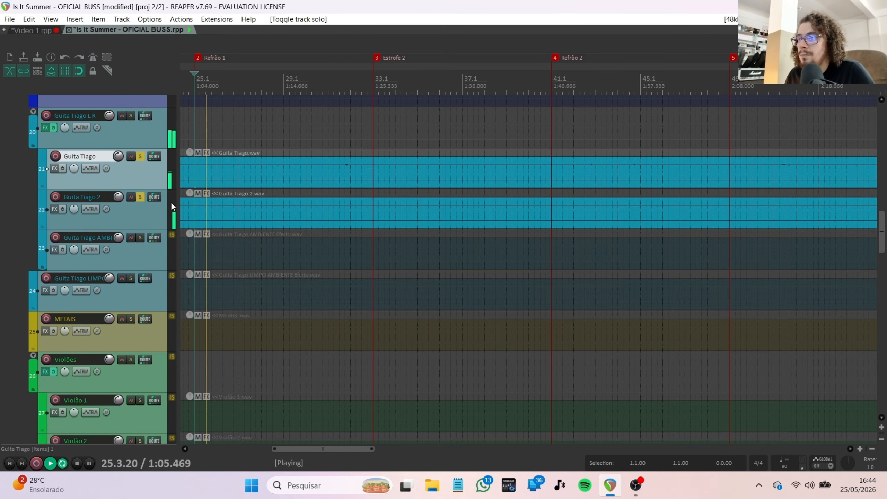
Exclusively solo the track 21 guitar and then the track 22 guitar during playback to compare them, then stop
{"action": "left_click", "coordinate": [141, 158], "text": "ctrl"}
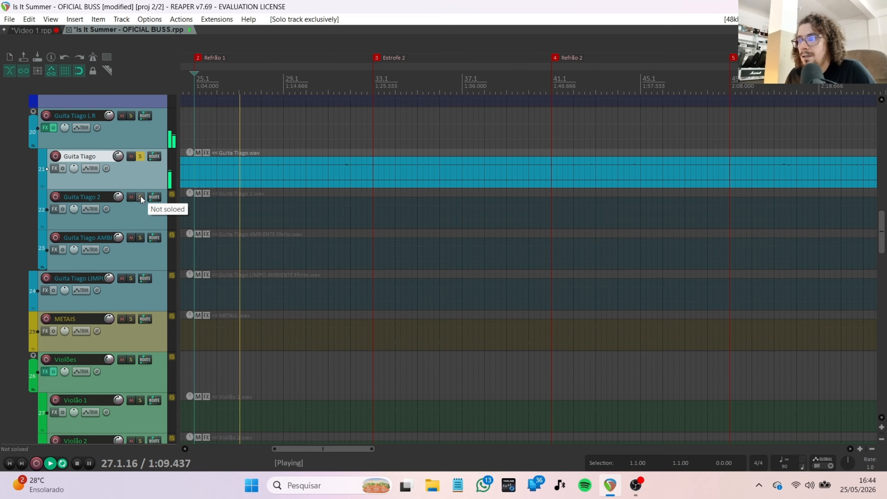
{"action": "left_click", "coordinate": [140, 197], "text": "ctrl"}
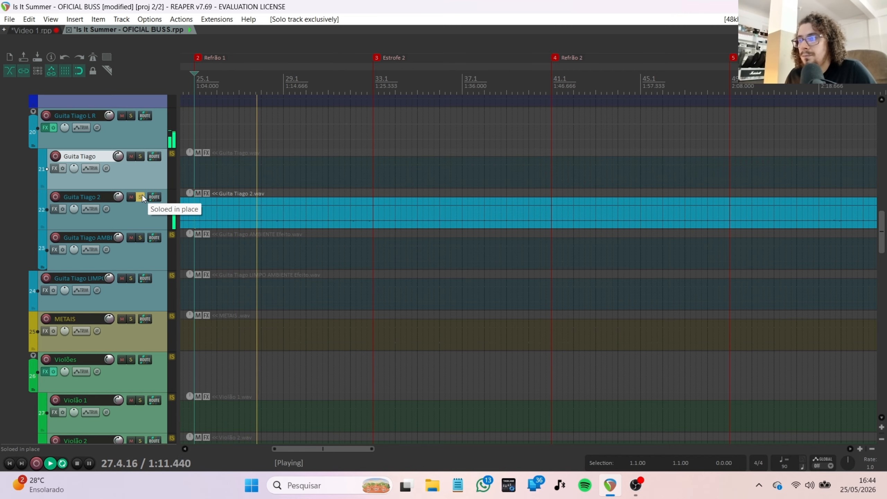
{"action": "scroll", "coordinate": [142, 195], "scroll_direction": "up", "scroll_amount": 1}
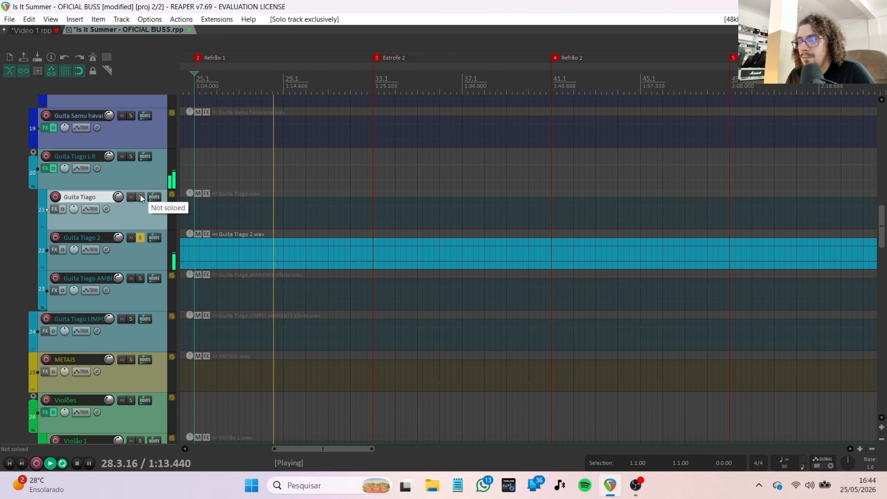
{"action": "key", "text": "space"}
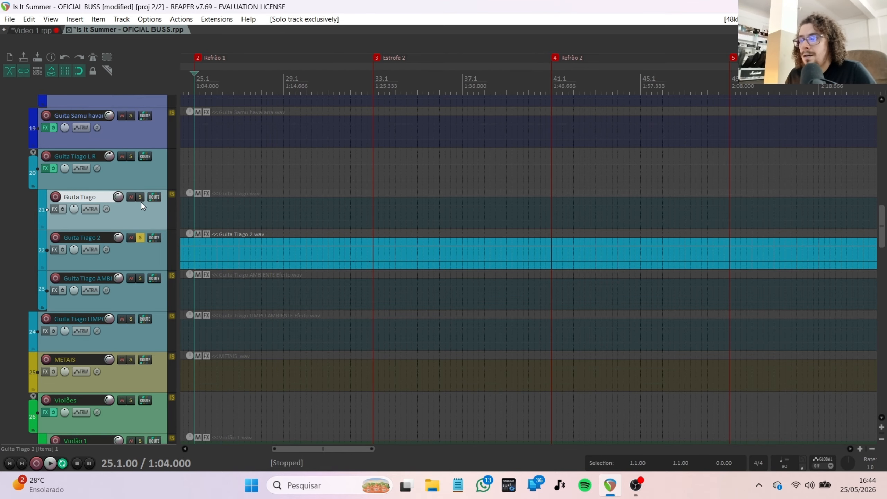
Add track 21 to the solo alongside track 22 and play both guitars from Refrão 1
{"action": "left_click", "coordinate": [140, 197]}
{"action": "scroll", "coordinate": [140, 223], "scroll_direction": "up", "scroll_amount": 6}
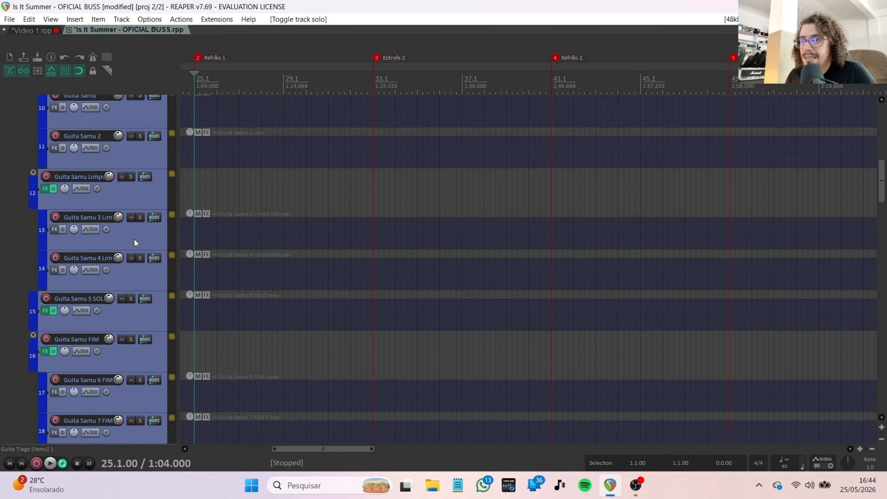
{"action": "scroll", "coordinate": [134, 241], "scroll_direction": "up", "scroll_amount": 3}
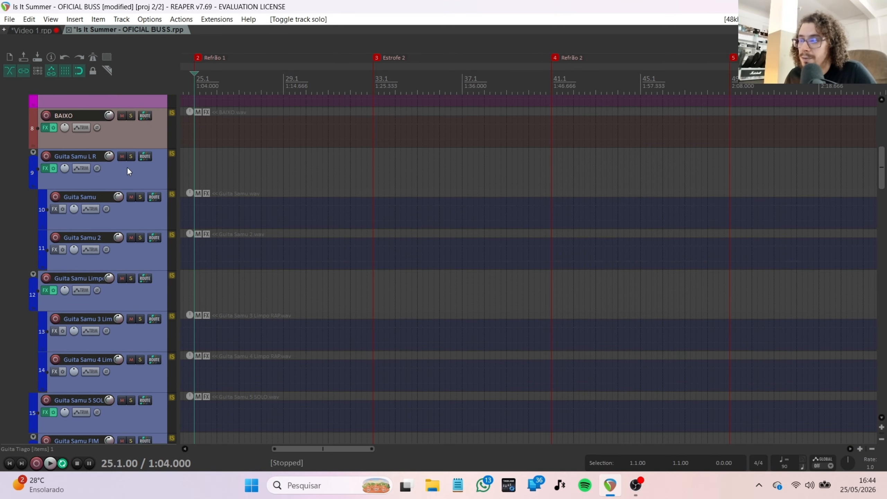
{"action": "key", "text": "space"}
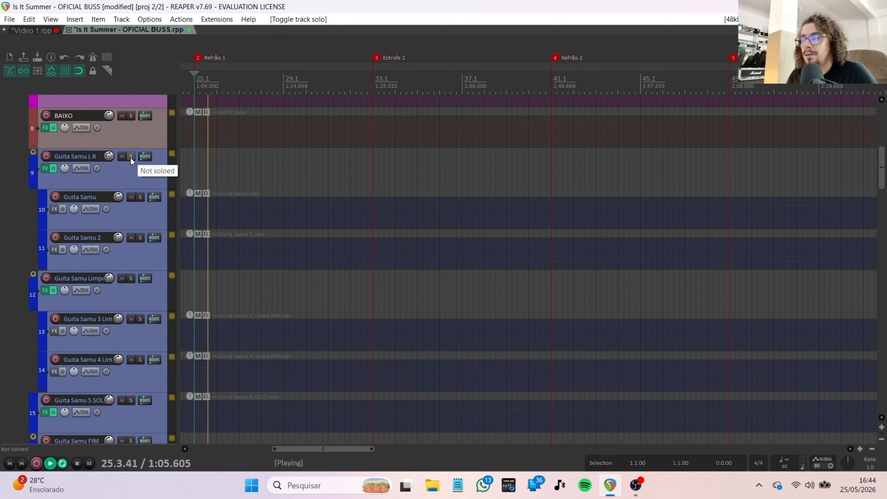
Exclusively solo the guitar folder on track 9 during playback for comparison, then stop and clear its solo
{"action": "scroll", "coordinate": [128, 158], "scroll_direction": "down", "scroll_amount": 8}
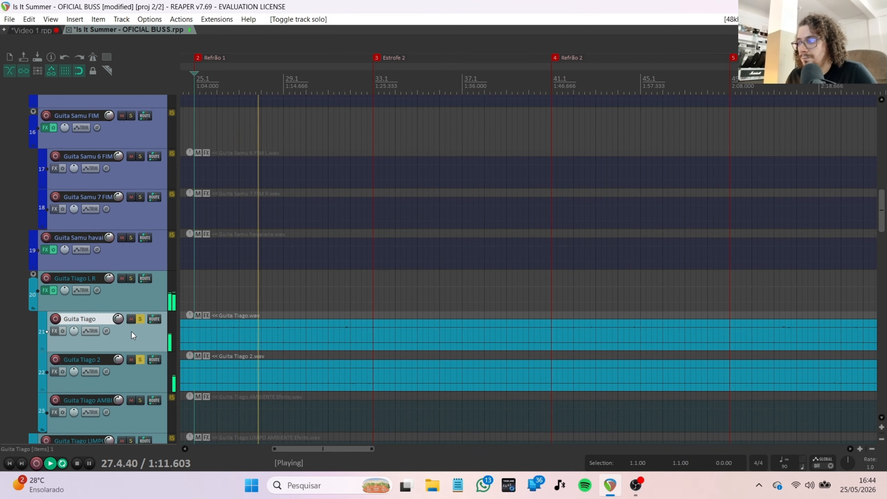
{"action": "scroll", "coordinate": [132, 332], "scroll_direction": "up", "scroll_amount": 7}
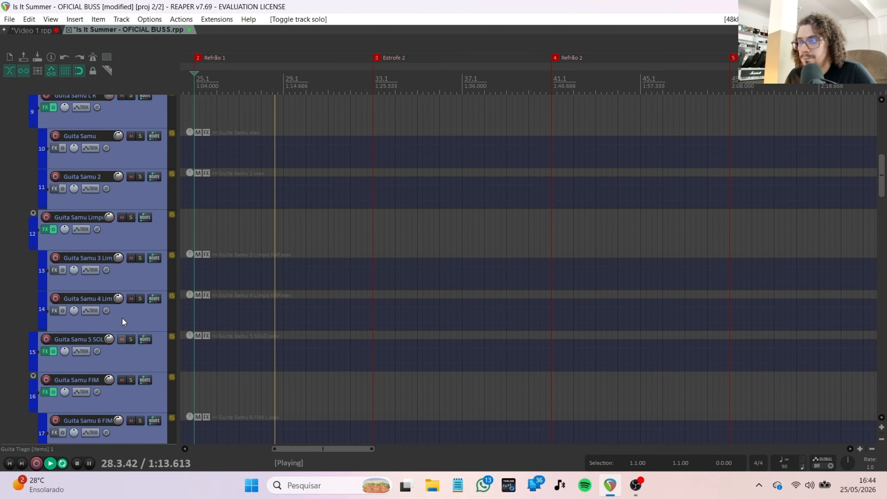
{"action": "scroll", "coordinate": [126, 320], "scroll_direction": "up", "scroll_amount": 2}
{"action": "left_click", "coordinate": [130, 156], "text": "ctrl"}
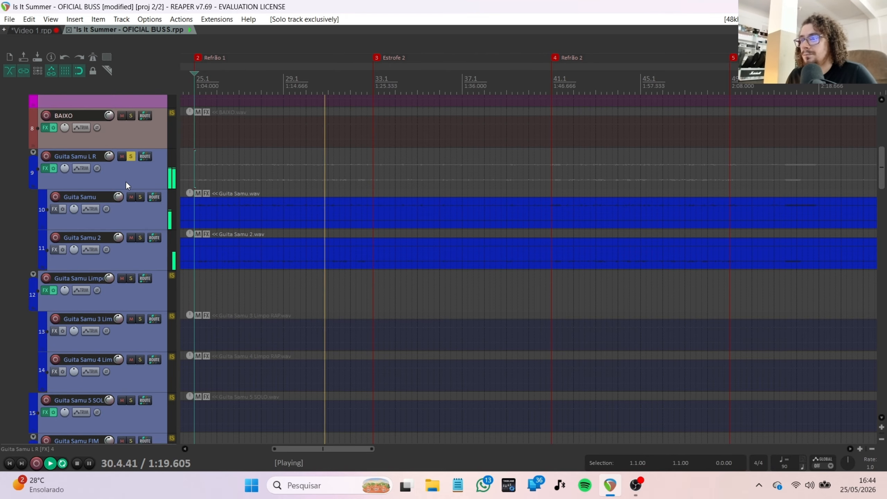
{"action": "key", "text": "space"}
{"action": "left_click", "coordinate": [131, 157]}
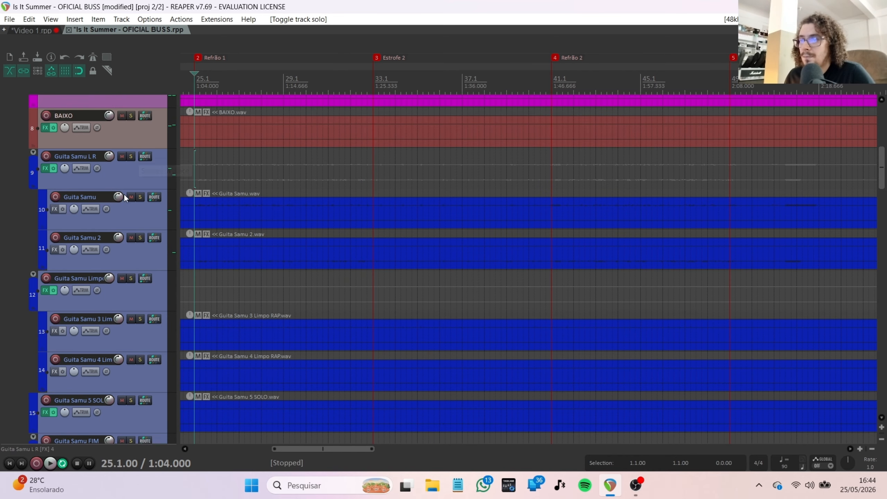
Solo the guitars on tracks 21 and 22 again, audition them from Refrão 1 and stop playback
{"action": "scroll", "coordinate": [124, 199], "scroll_direction": "down", "scroll_amount": 10}
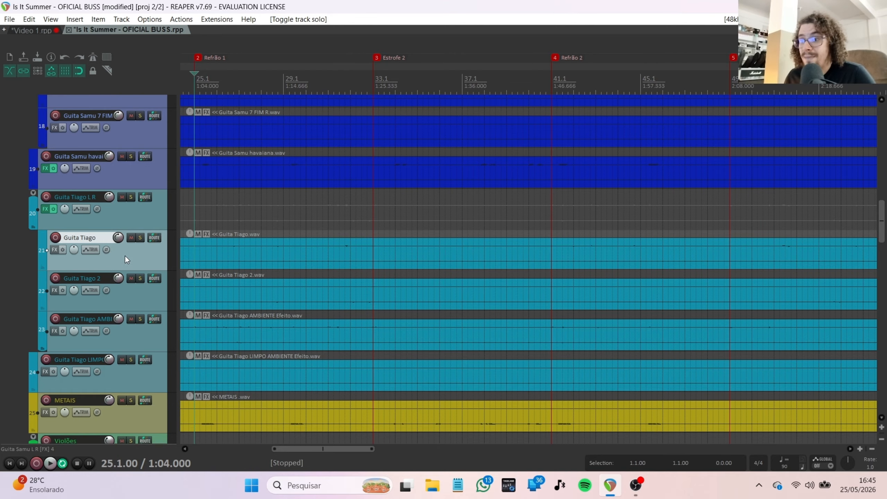
{"action": "left_click", "coordinate": [140, 238]}
{"action": "left_click", "coordinate": [140, 278]}
{"action": "key", "text": "space"}
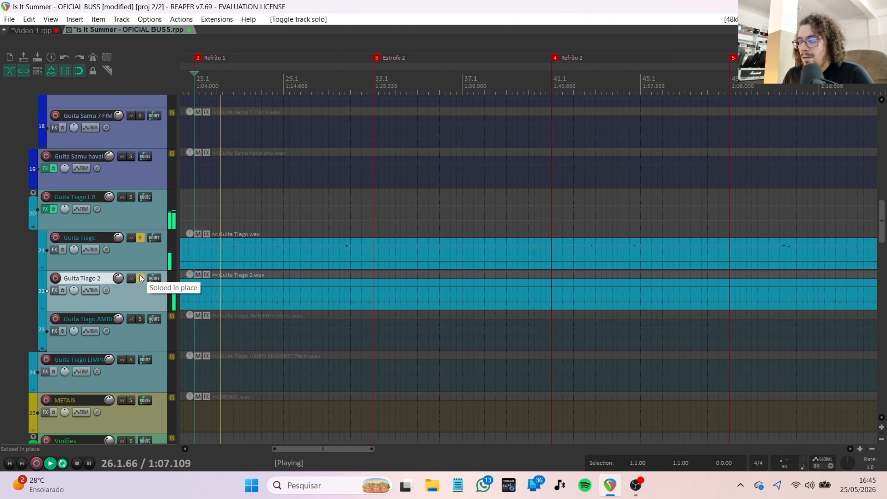
{"action": "key", "text": "space"}
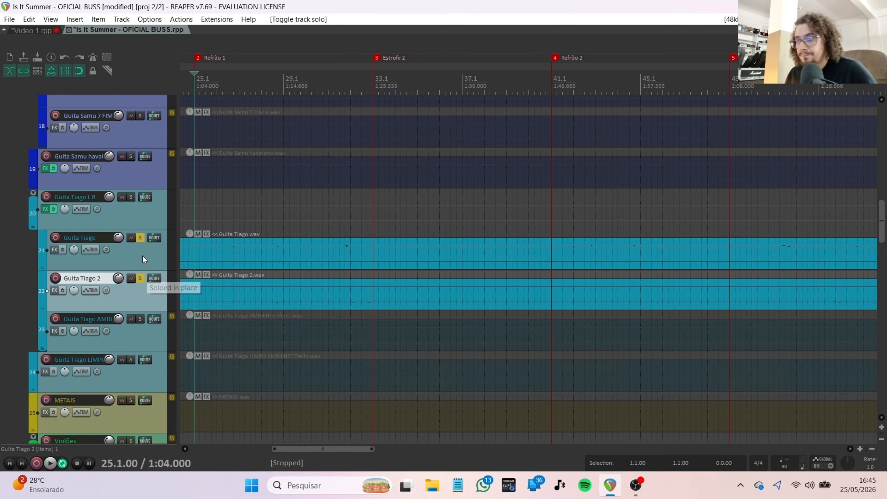
Audition the soloed guitars on tracks 21 and 22 from the Estrofe 1 marker and from Estrofe 2, then stop at bar 38.1
{"action": "scroll", "coordinate": [143, 259], "scroll_direction": "down", "scroll_amount": 3}
{"action": "scroll", "coordinate": [137, 265], "scroll_direction": "down", "scroll_amount": 1}
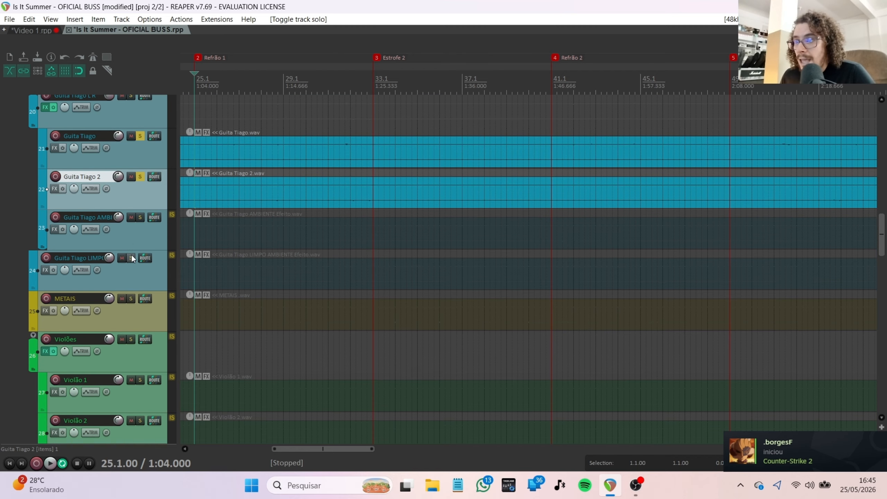
{"action": "scroll", "coordinate": [395, 90], "scroll_direction": "down", "scroll_amount": 4}
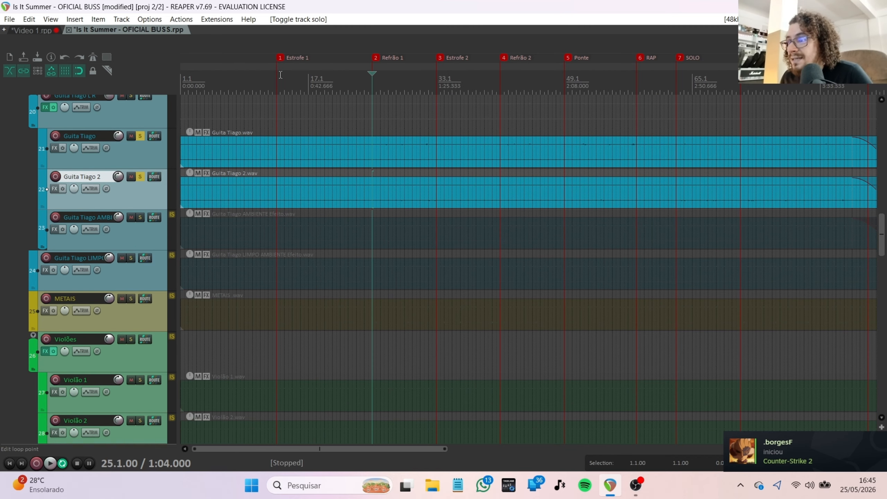
{"action": "left_click", "coordinate": [276, 76]}
{"action": "key", "text": "space"}
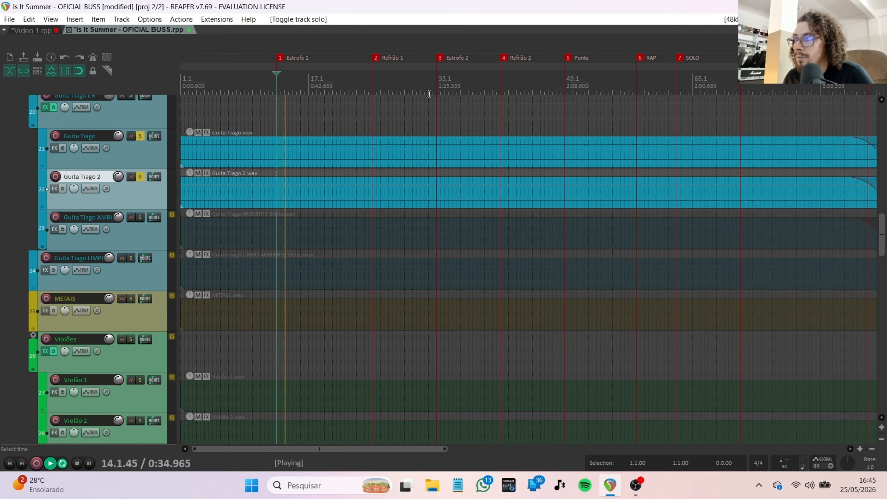
{"action": "left_click", "coordinate": [439, 76]}
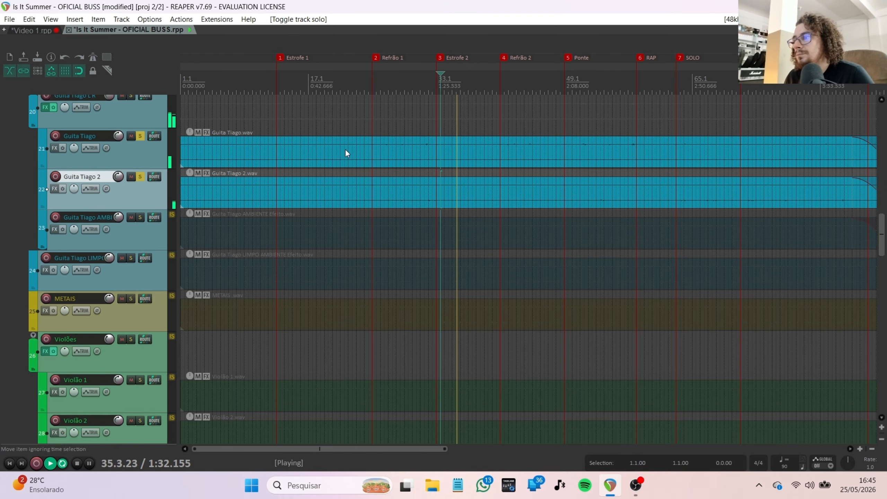
{"action": "left_click", "coordinate": [476, 82]}
{"action": "key", "text": "space"}
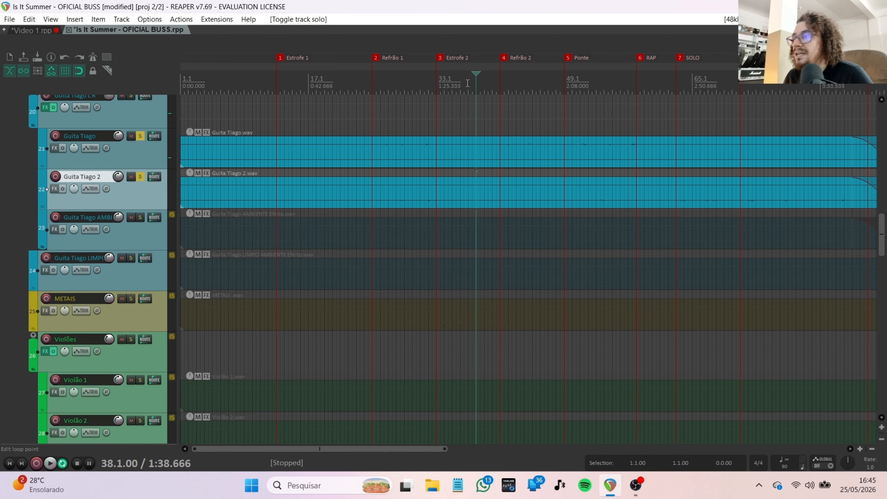
Audition the soloed guitar pair briefly from bar 29.1 and from bar 32.3, just before Estrofe 2
{"action": "left_click", "coordinate": [404, 82]}
{"action": "key", "text": "space"}
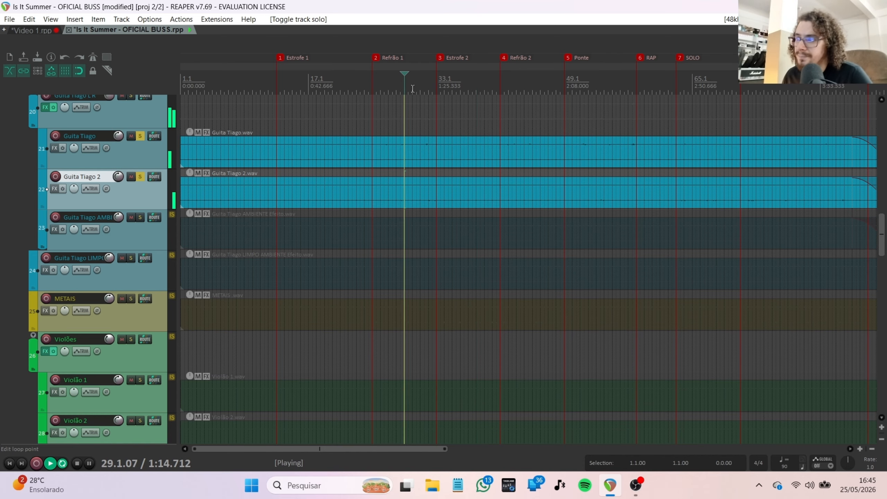
{"action": "key", "text": "space"}
{"action": "left_click", "coordinate": [433, 81]}
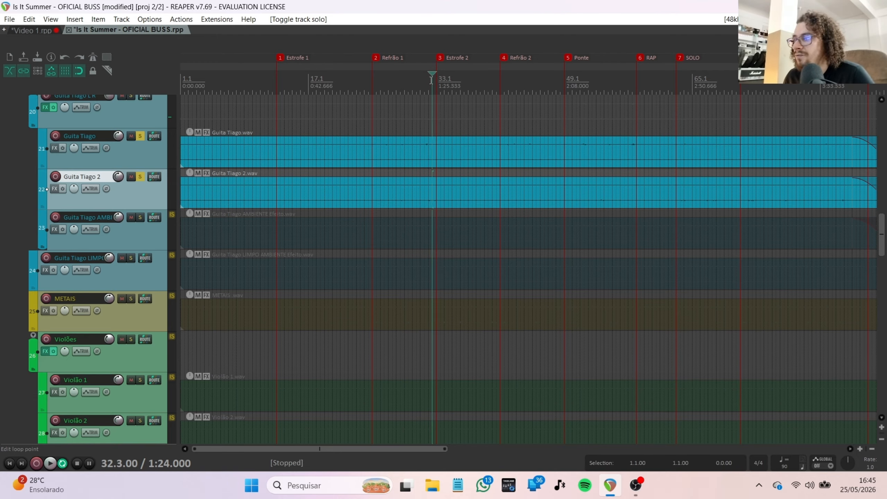
{"action": "key", "text": "space"}
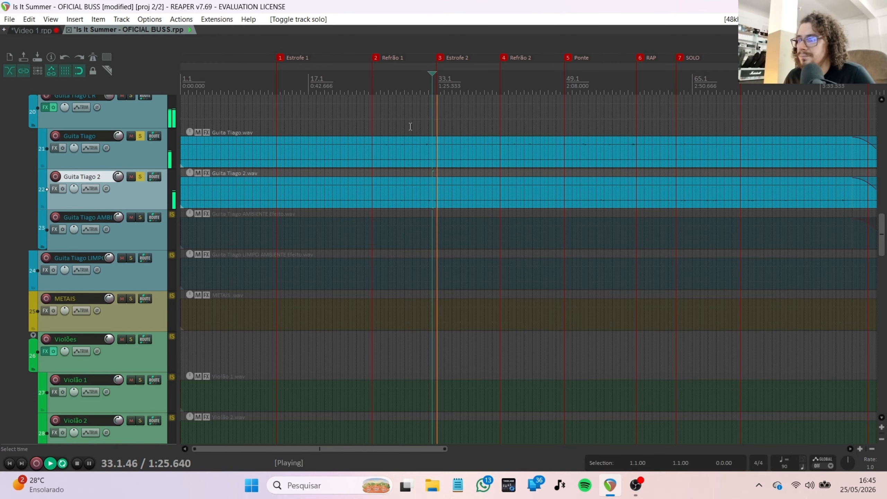
{"action": "key", "text": "space"}
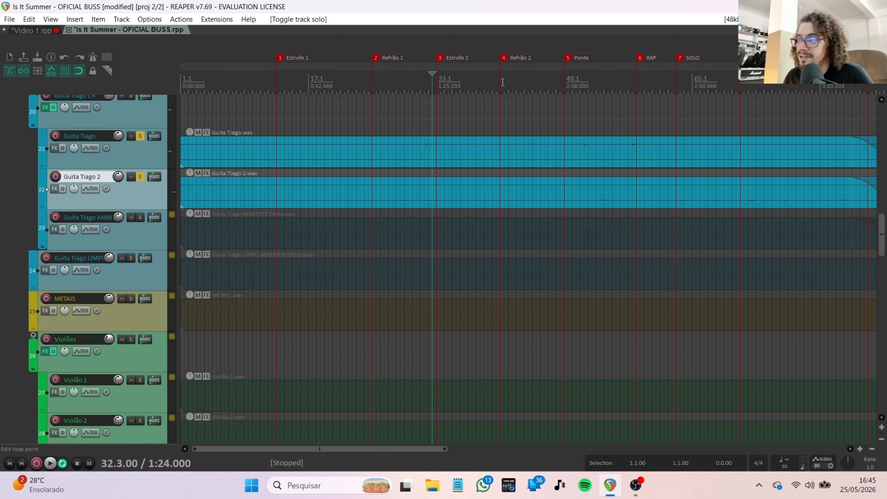
Audition the soloed guitar pair from the Refrão 2 marker at bar 41.1 and from the Ponte marker at bar 49.1
{"action": "left_click", "coordinate": [497, 82]}
{"action": "scroll", "coordinate": [496, 116], "scroll_direction": "up", "scroll_amount": 4}
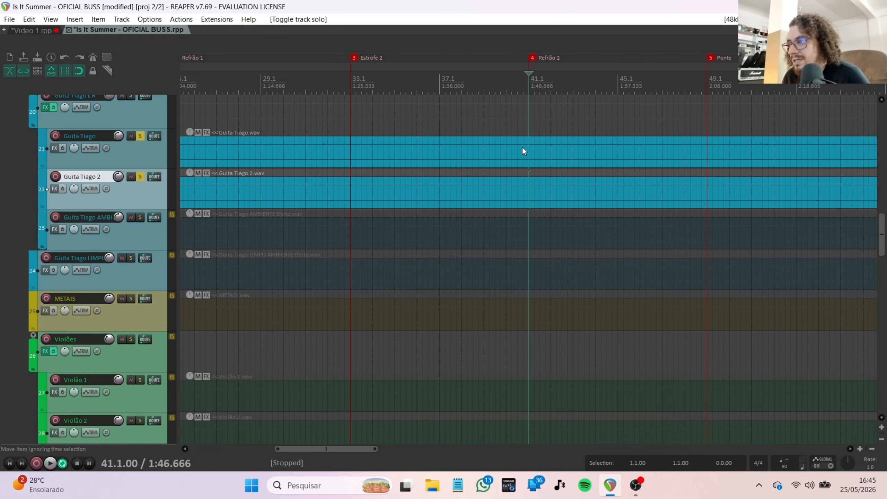
{"action": "scroll", "coordinate": [529, 147], "scroll_direction": "down", "scroll_amount": 2}
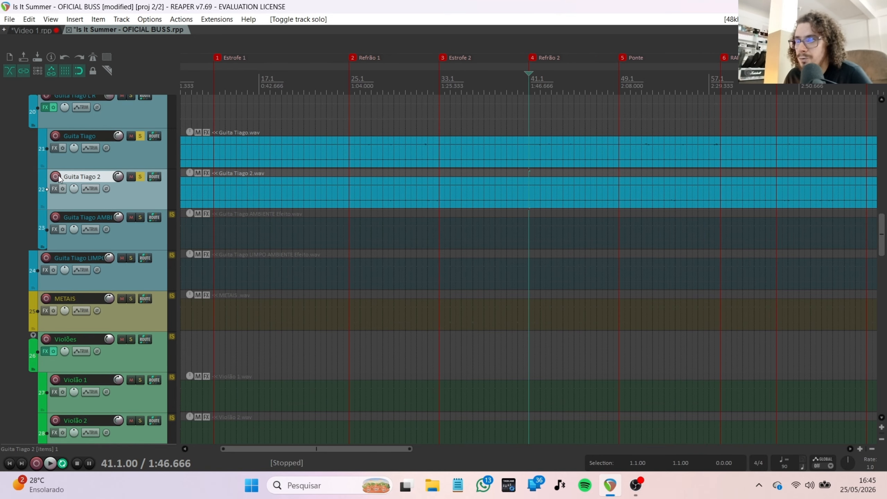
{"action": "scroll", "coordinate": [61, 176], "scroll_direction": "up", "scroll_amount": 1}
{"action": "key", "text": "space"}
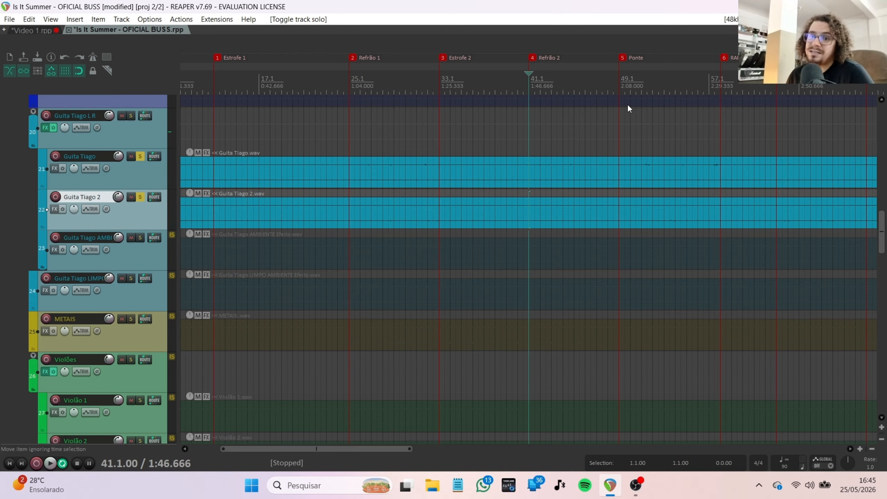
{"action": "left_click", "coordinate": [619, 81]}
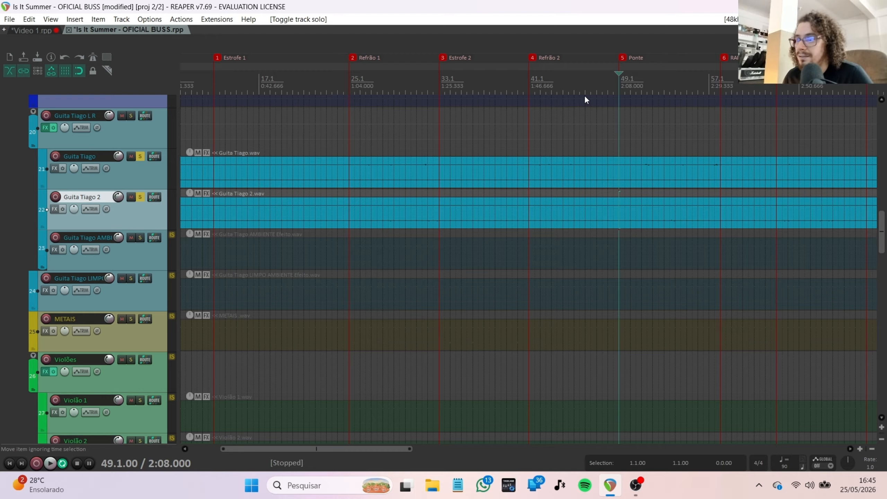
{"action": "key", "text": "space"}
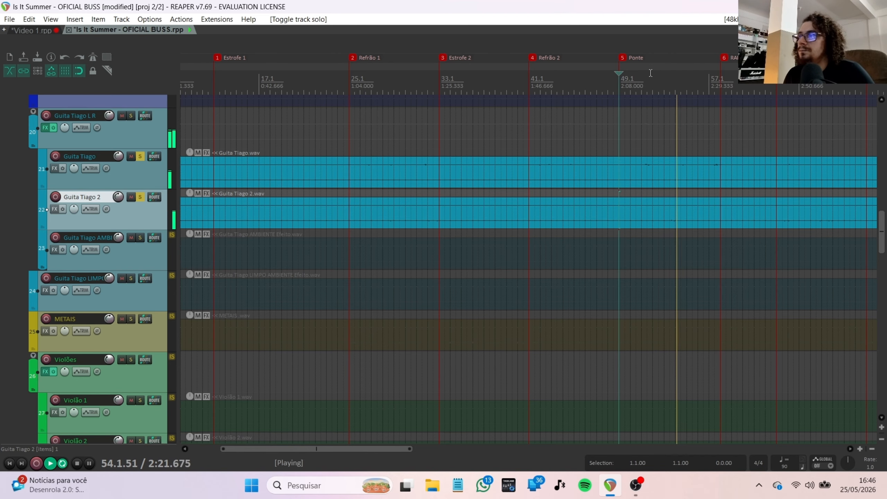
Solo only the ambient-effect guitar on track 23 and play it from the Refrão 1 marker
{"action": "scroll", "coordinate": [712, 217], "scroll_direction": "up", "scroll_amount": 3}
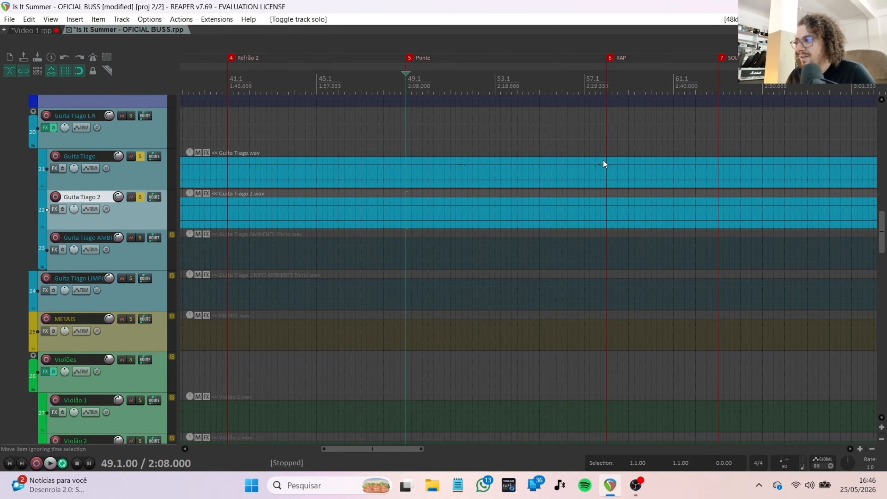
{"action": "left_click_drag", "start_coordinate": [400, 449], "coordinate": [457, 461]}
{"action": "scroll", "coordinate": [528, 310], "scroll_direction": "down", "scroll_amount": 6}
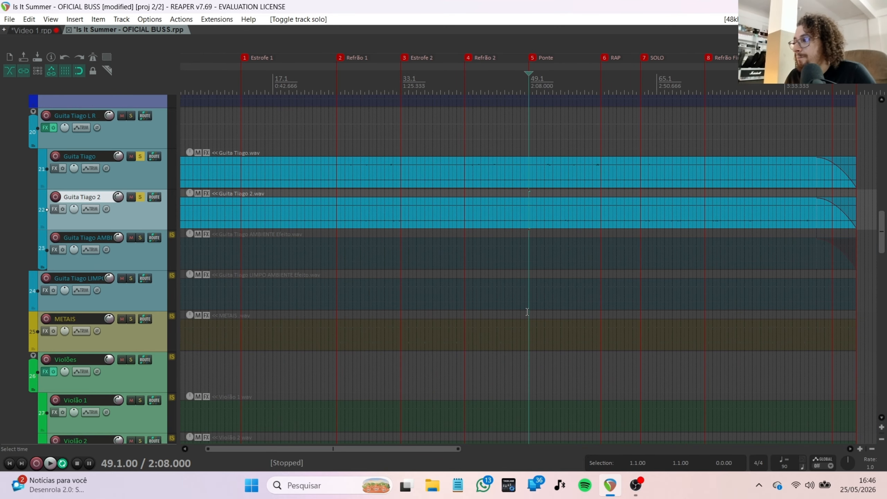
{"action": "scroll", "coordinate": [527, 246], "scroll_direction": "up", "scroll_amount": 3}
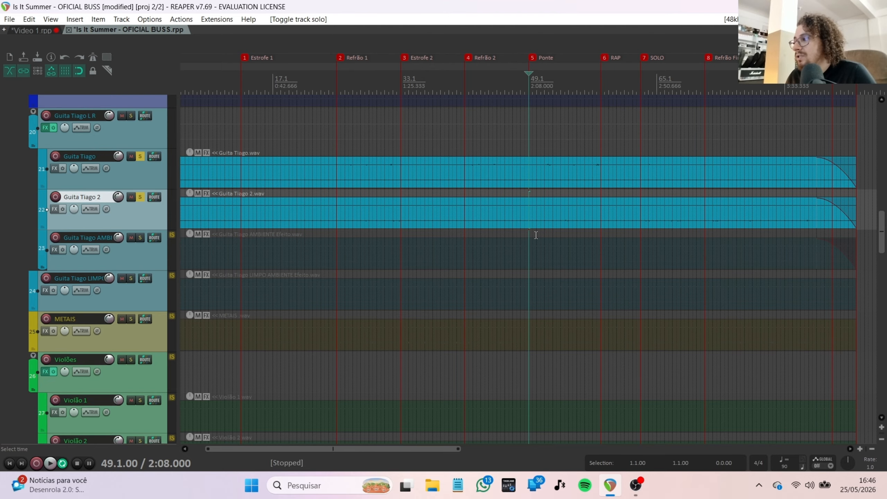
{"action": "scroll", "coordinate": [536, 235], "scroll_direction": "down", "scroll_amount": 1}
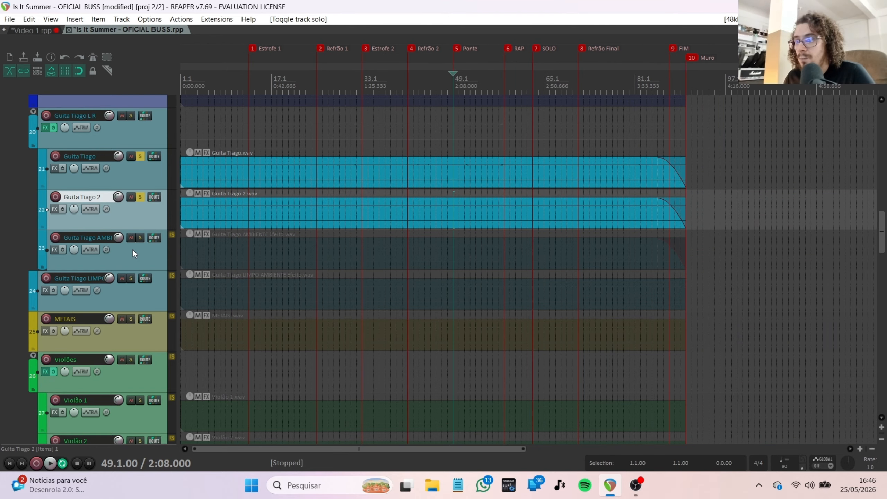
{"action": "left_click", "coordinate": [140, 238], "text": "ctrl+alt"}
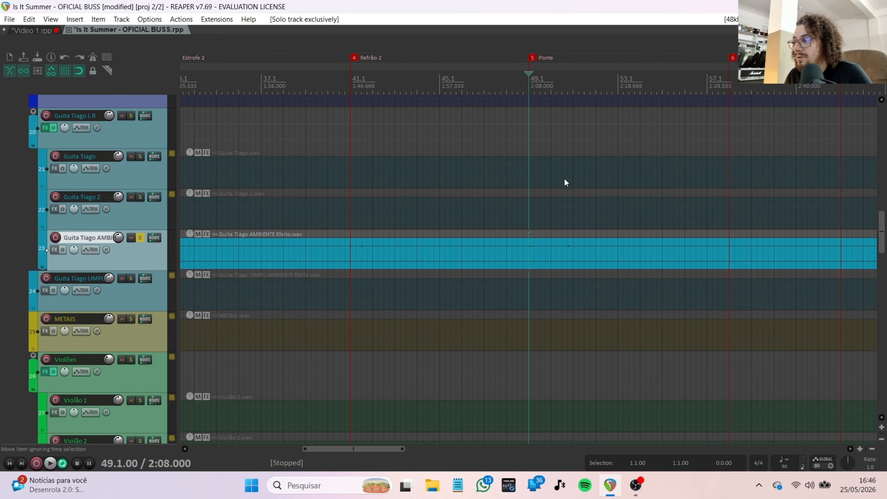
{"action": "scroll", "coordinate": [564, 178], "scroll_direction": "down", "scroll_amount": 3}
{"action": "key", "text": "2"}
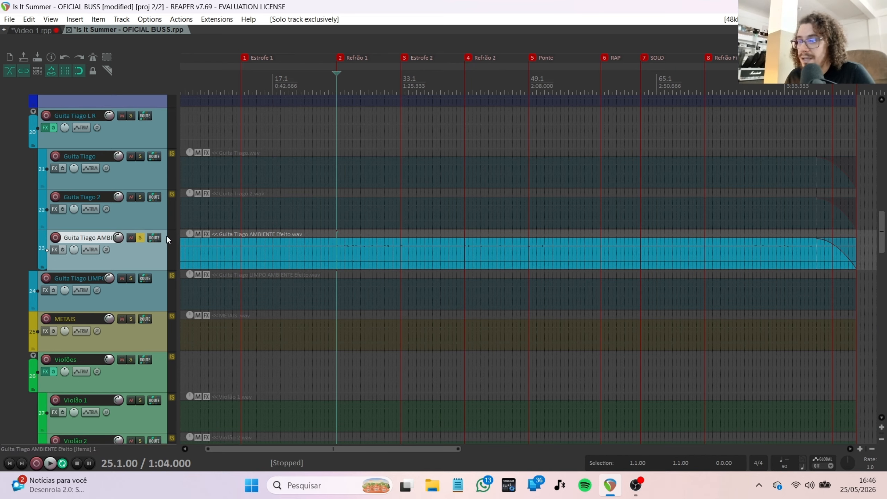
{"action": "key", "text": "space"}
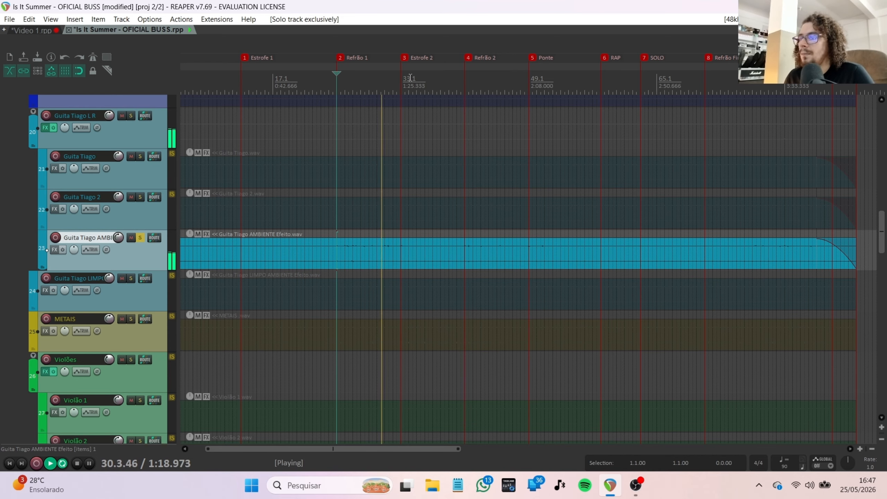
Clear the solo on the ambient-effect guitar of track 23 and stop playback
{"action": "scroll", "coordinate": [105, 261], "scroll_direction": "down", "scroll_amount": 1}
{"action": "scroll", "coordinate": [104, 260], "scroll_direction": "down", "scroll_amount": 1}
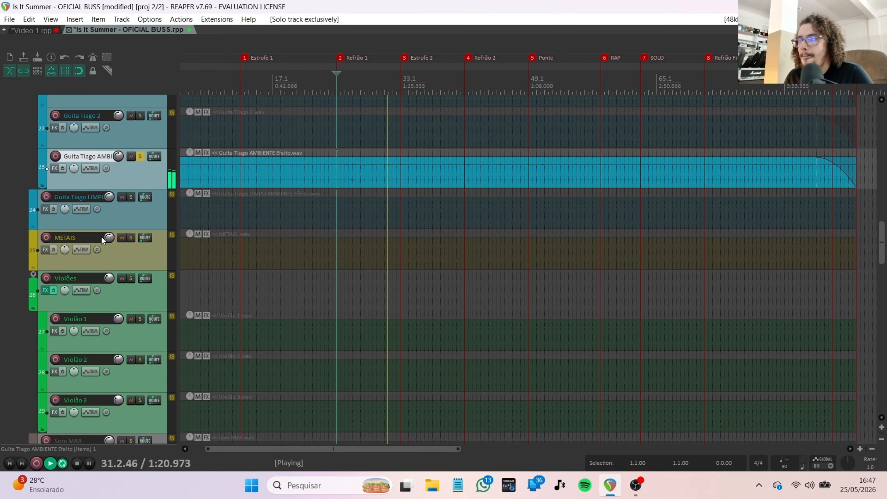
{"action": "scroll", "coordinate": [102, 236], "scroll_direction": "up", "scroll_amount": 1}
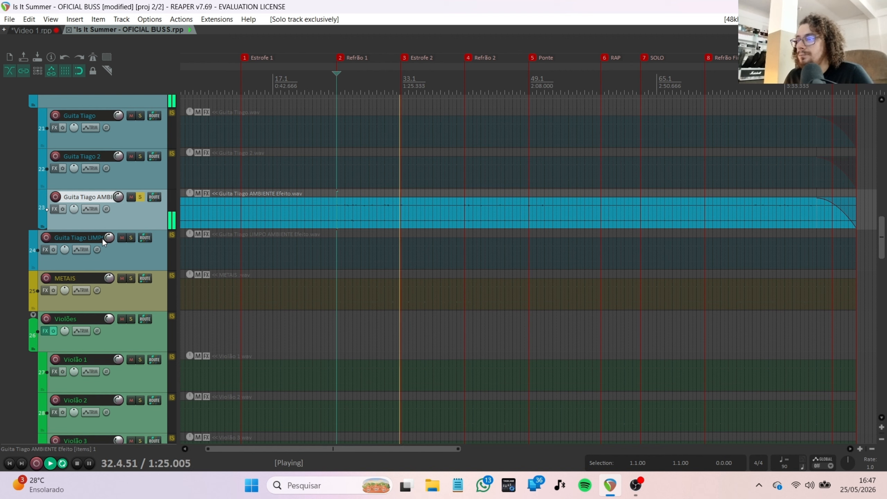
{"action": "left_click", "coordinate": [140, 197]}
{"action": "key", "text": "space"}
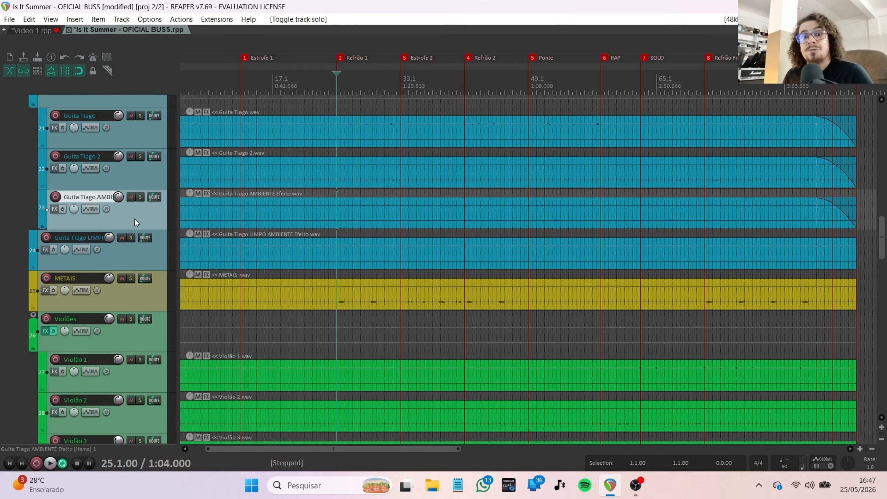
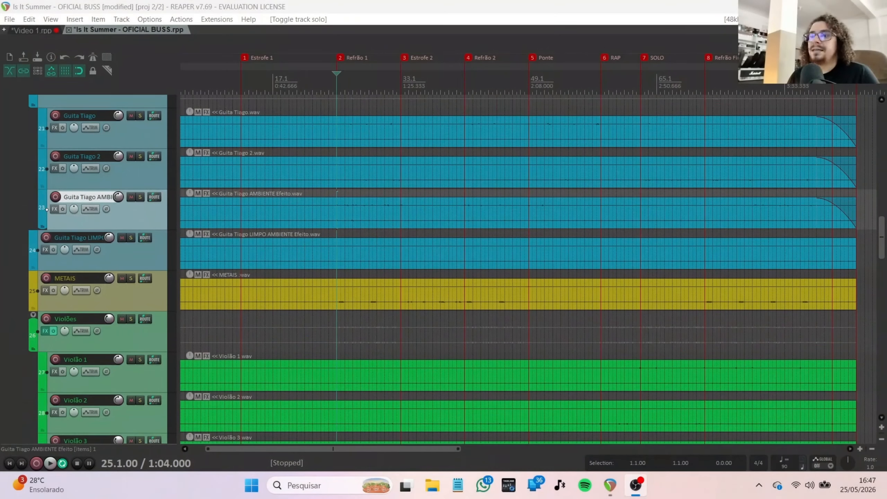
Solo the guitars on tracks 21 and 22 together and play them from Refrão 1
{"action": "scroll", "coordinate": [134, 184], "scroll_direction": "up", "scroll_amount": 1}
{"action": "left_click", "coordinate": [132, 157]}
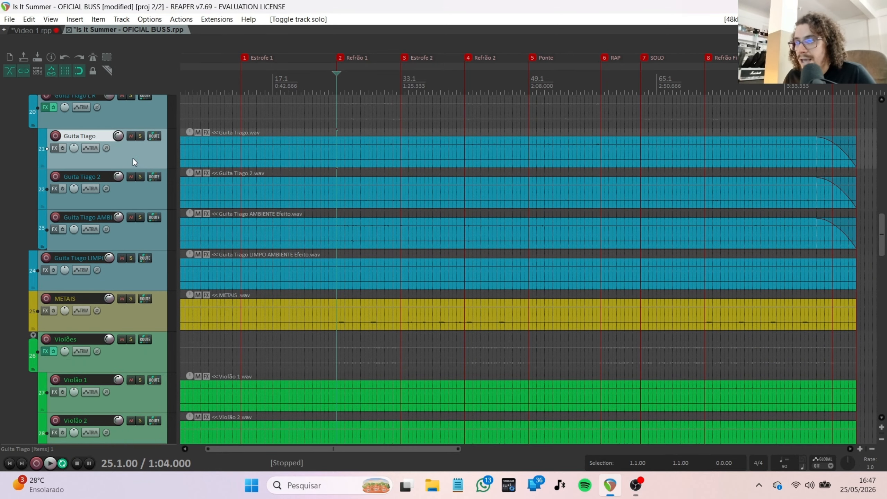
{"action": "left_click", "coordinate": [136, 192], "text": "ctrl"}
{"action": "left_click", "coordinate": [140, 176]}
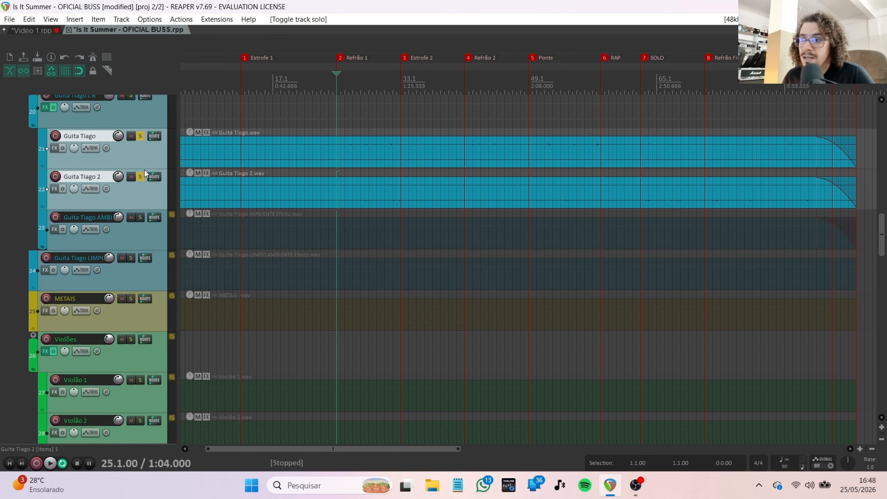
{"action": "key", "text": "space"}
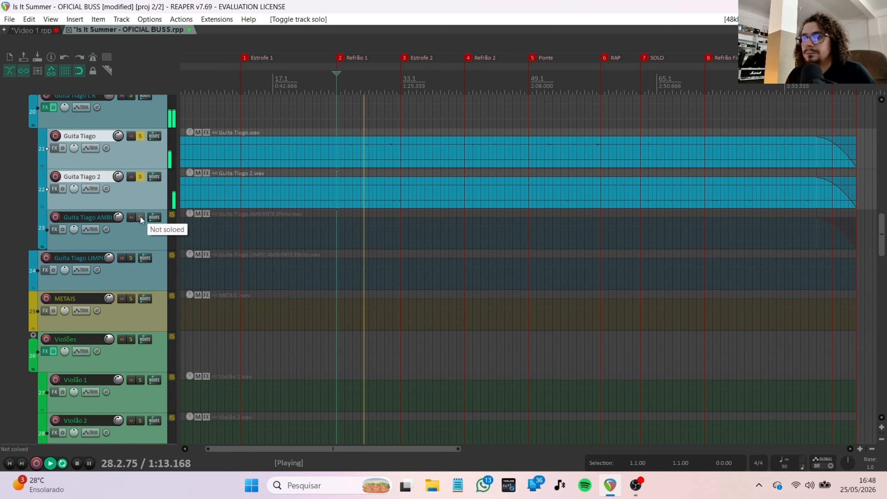
Switch the solo exclusively to the ambient guitar on track 23 during playback, compare it with the pair, and stop
{"action": "left_click", "coordinate": [140, 217], "text": "ctrl"}
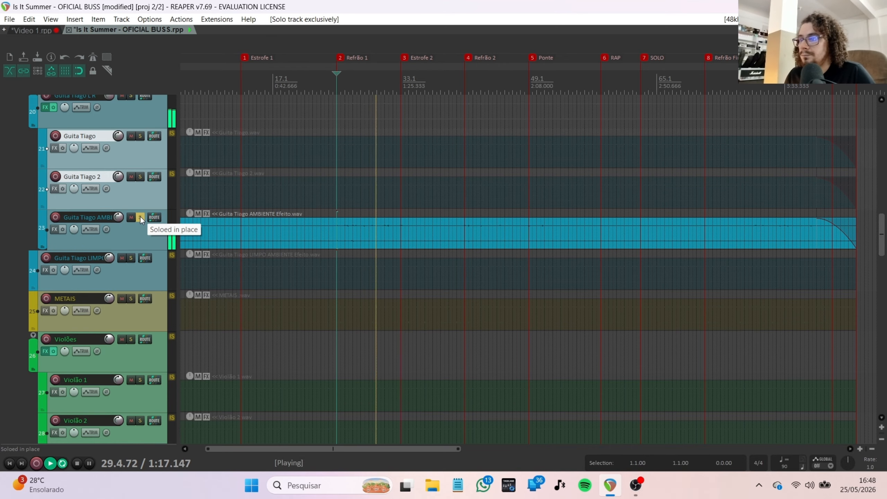
{"action": "scroll", "coordinate": [140, 216], "scroll_direction": "up", "scroll_amount": 1}
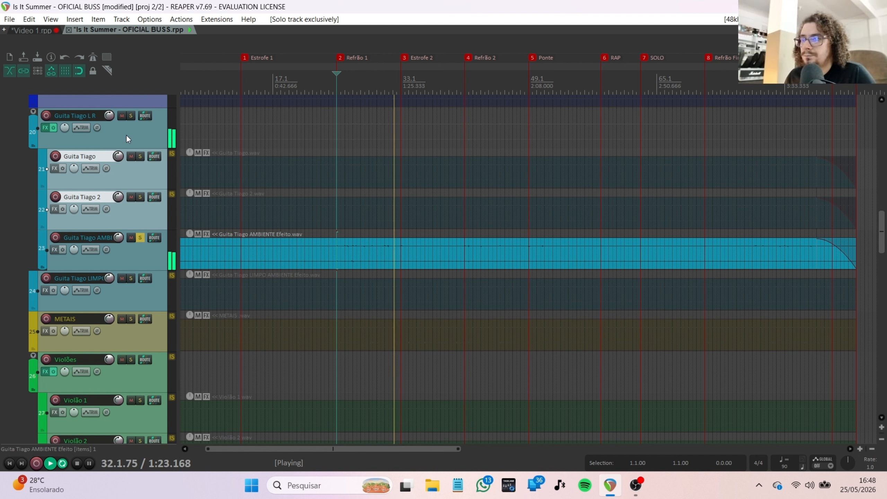
{"action": "key", "text": "space"}
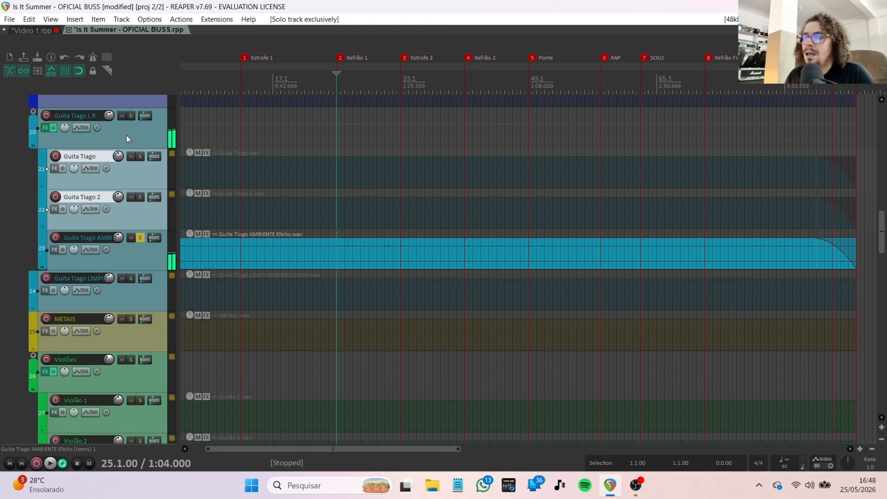
Solo only the guitar folder on track 20 and go through its child tracks 21, 22 and 23
{"action": "left_click", "coordinate": [132, 118]}
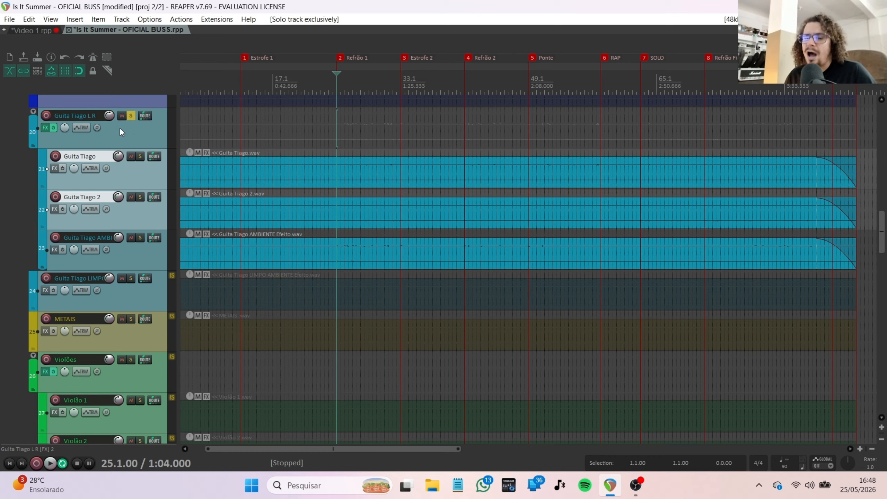
{"action": "left_click", "coordinate": [121, 129]}
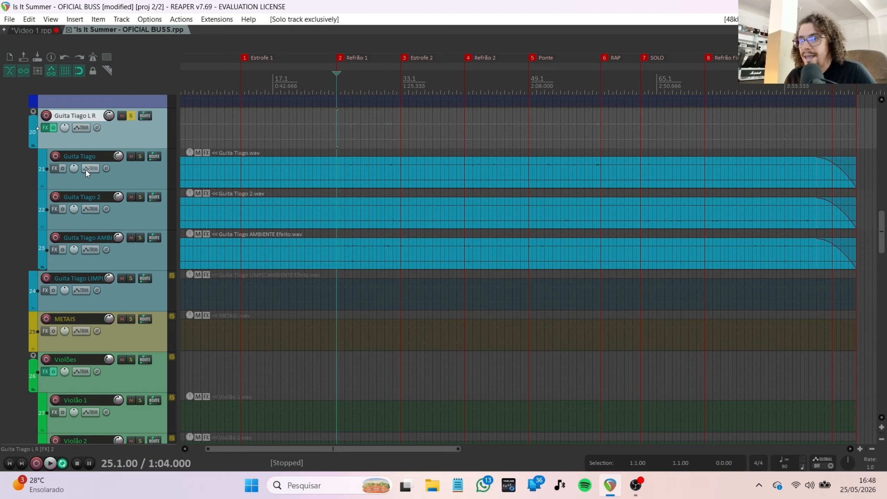
{"action": "left_click", "coordinate": [121, 176]}
{"action": "left_click", "coordinate": [131, 214]}
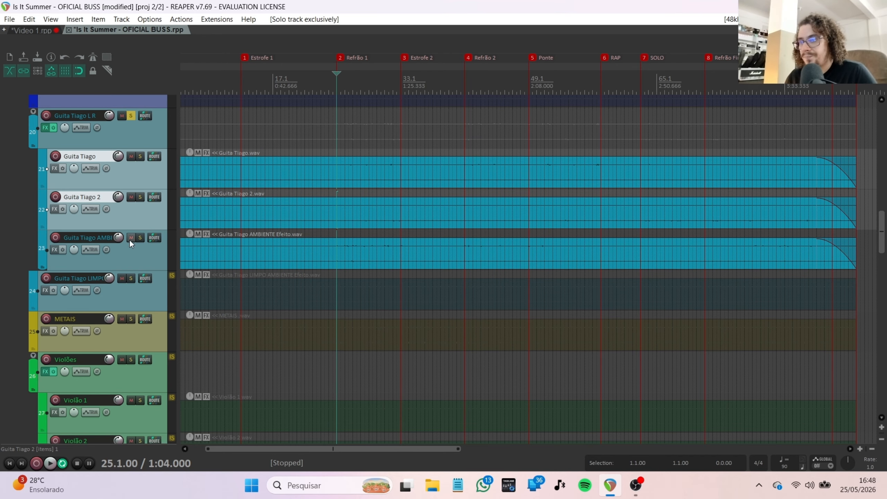
{"action": "left_click", "coordinate": [130, 257]}
{"action": "scroll", "coordinate": [337, 254], "scroll_direction": "up", "scroll_amount": 5}
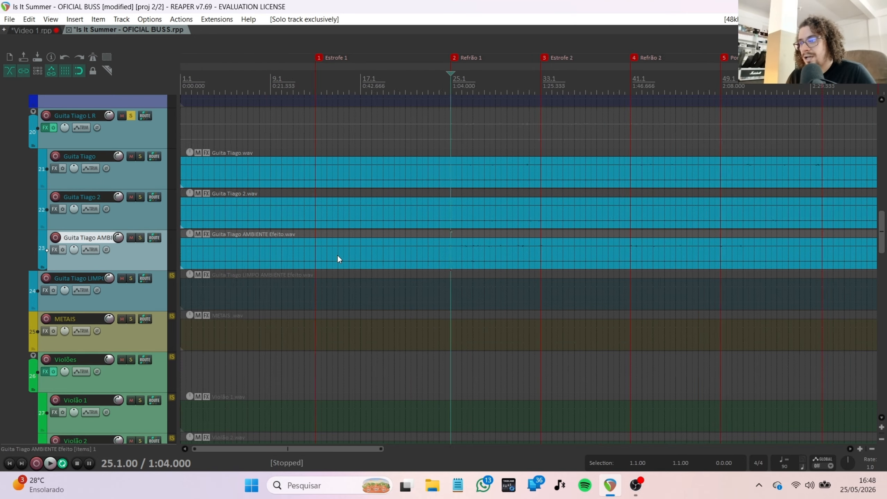
{"action": "scroll", "coordinate": [607, 253], "scroll_direction": "up", "scroll_amount": 4}
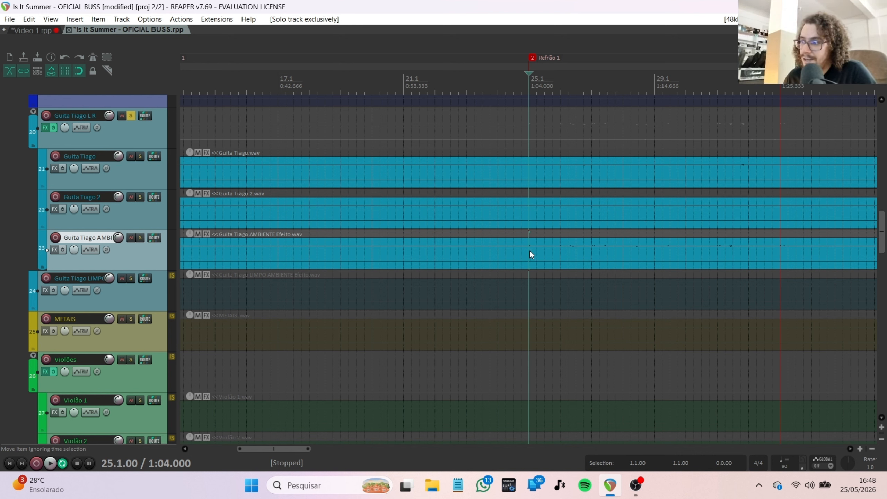
{"action": "left_click", "coordinate": [144, 176]}
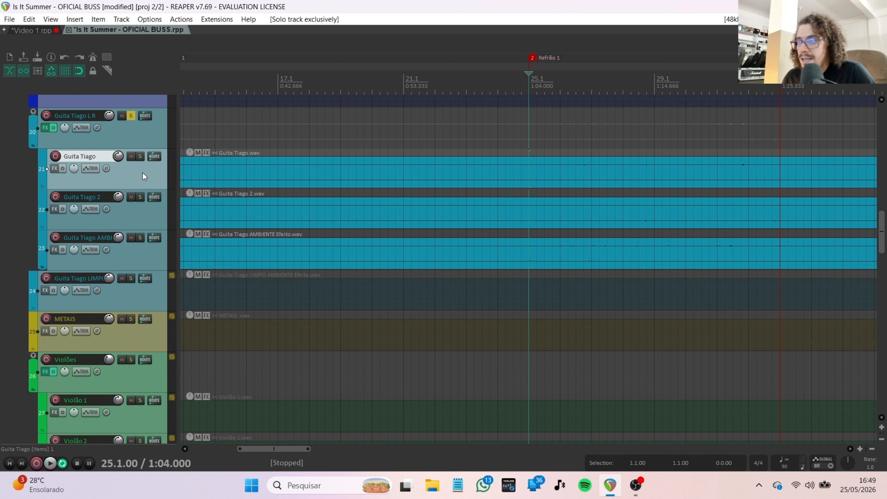
{"action": "left_click", "coordinate": [147, 210], "text": "ctrl"}
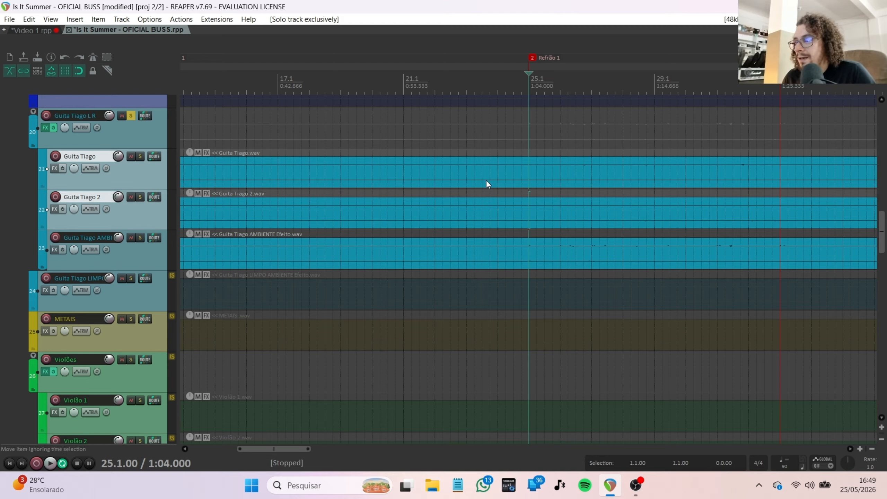
{"action": "left_click", "coordinate": [508, 172]}
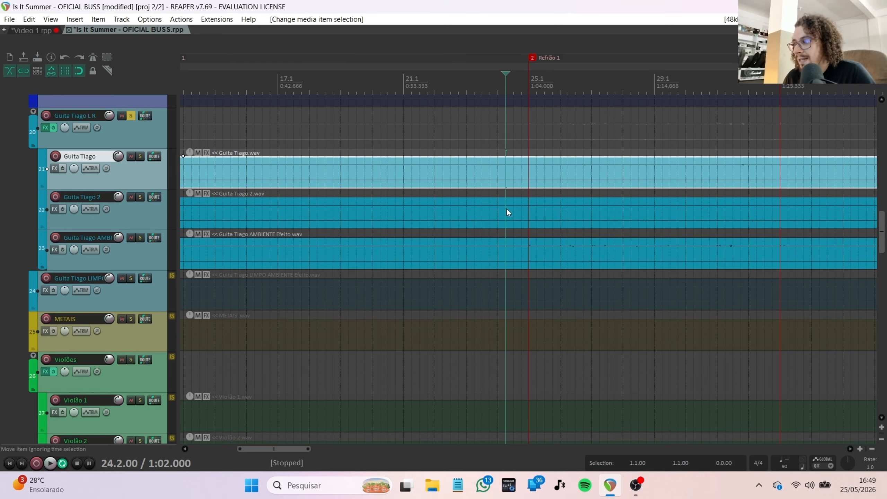
{"action": "left_click", "coordinate": [506, 212]}
{"action": "left_click", "coordinate": [500, 255]}
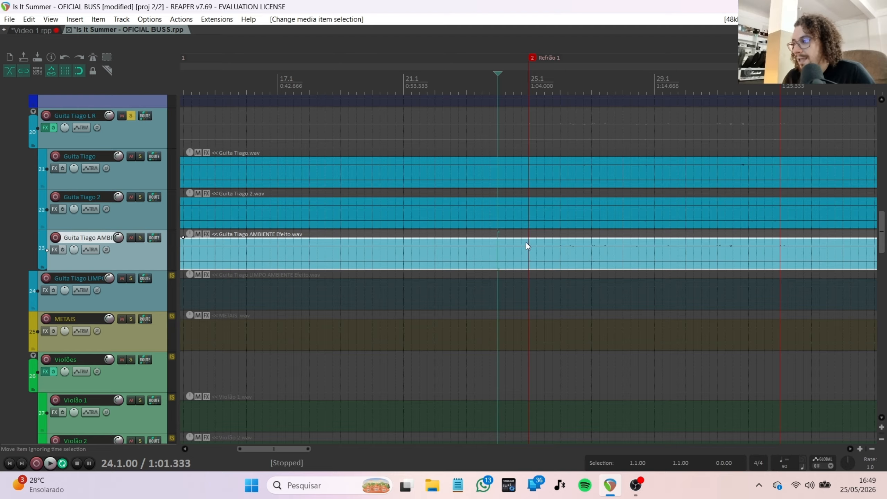
{"action": "left_click", "coordinate": [509, 125]}
Select tracks 21 and 22 together and play the soloed guitar folder from Refrão 1
{"action": "left_click", "coordinate": [122, 172]}
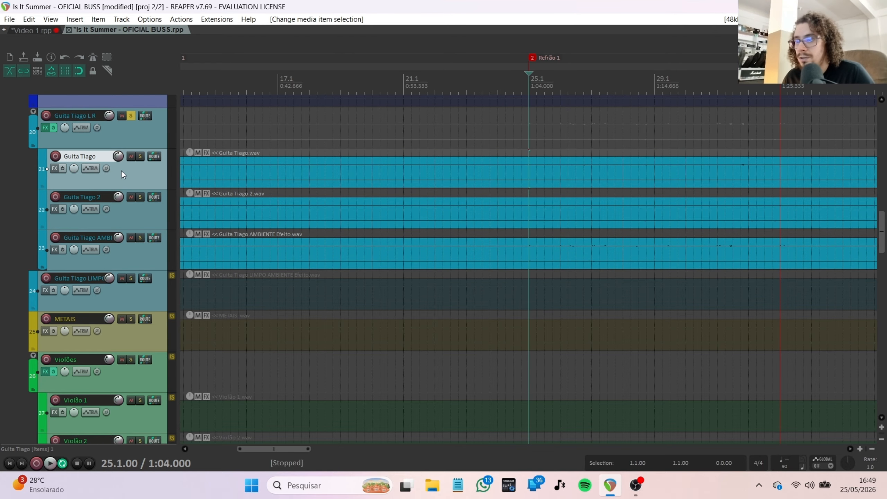
{"action": "left_click", "coordinate": [144, 217], "text": "ctrl"}
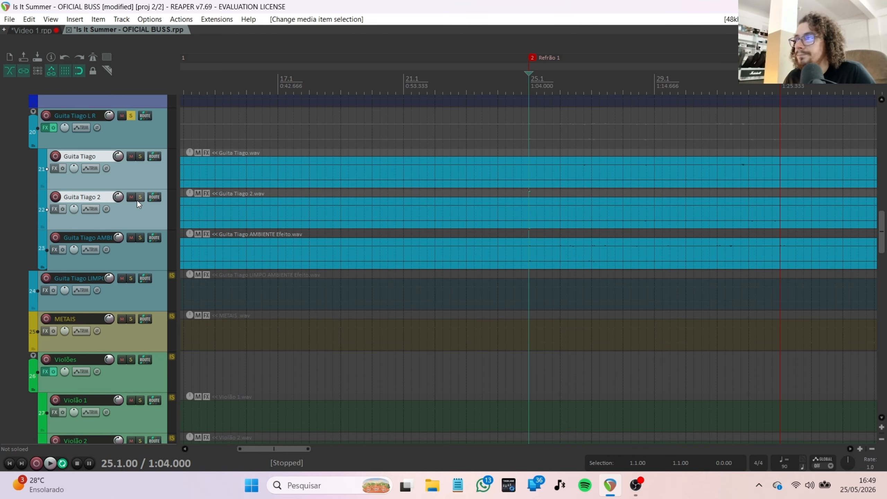
{"action": "key", "text": "space"}
{"action": "key", "text": "space"}
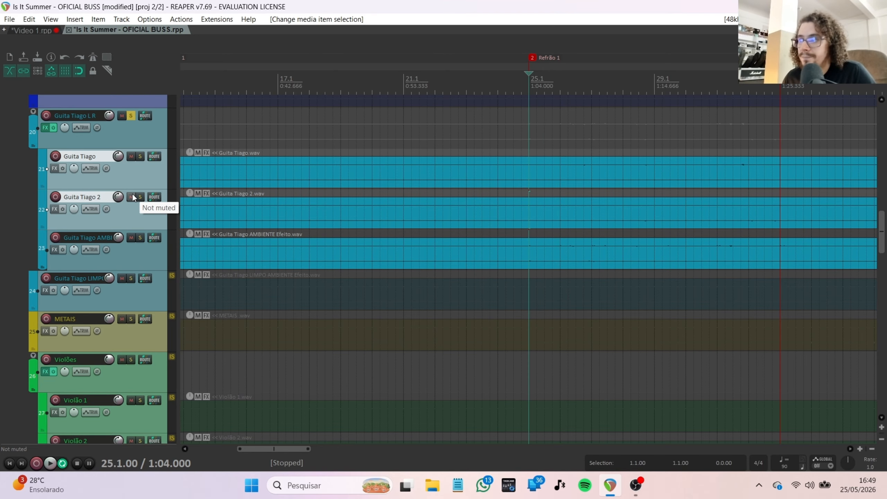
{"action": "key", "text": "space"}
{"action": "scroll", "coordinate": [388, 213], "scroll_direction": "down", "scroll_amount": 2}
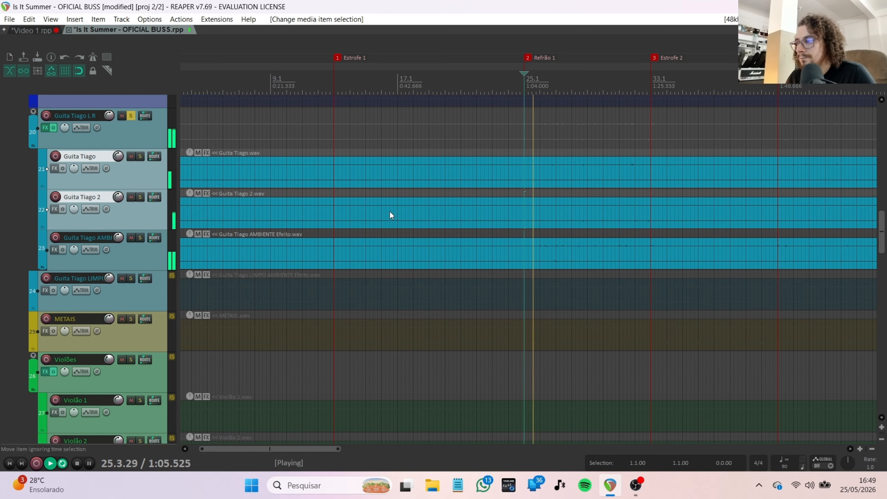
Compare the guitar layers during playback by muting and unmuting track 23, the pair on tracks 21 and 22, and track 23 again
{"action": "left_click", "coordinate": [131, 238]}
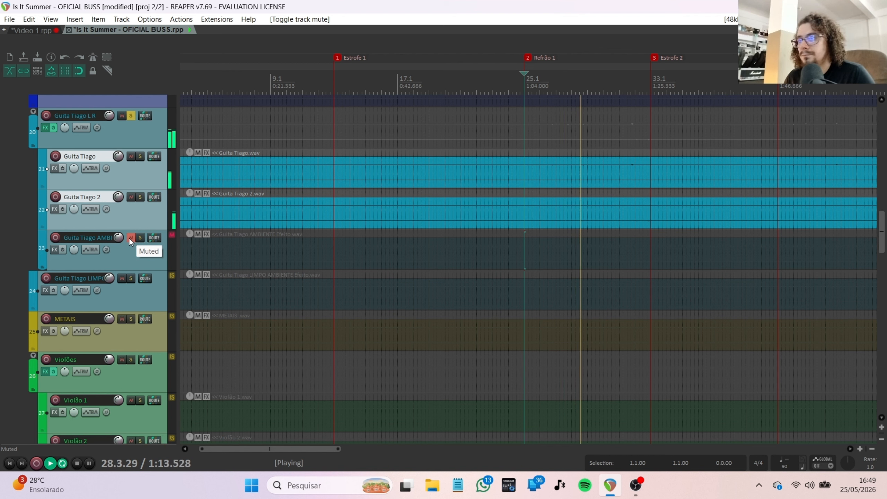
{"action": "left_click", "coordinate": [130, 238]}
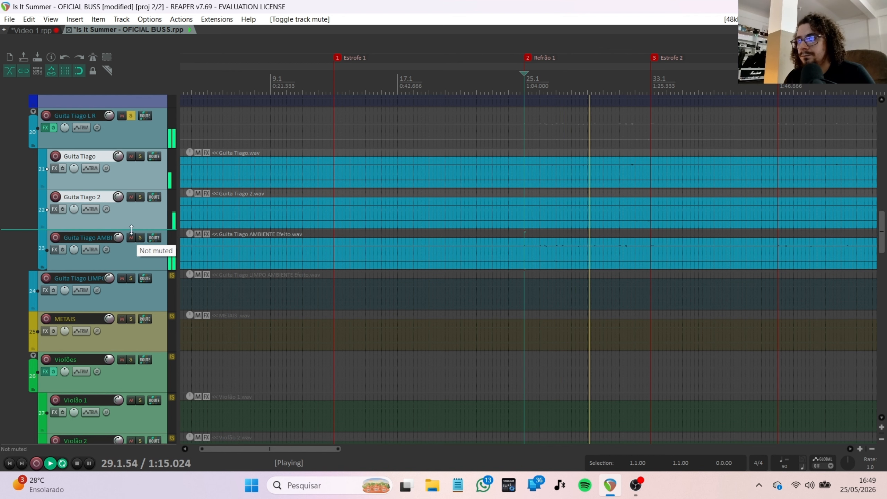
{"action": "left_click", "coordinate": [130, 198]}
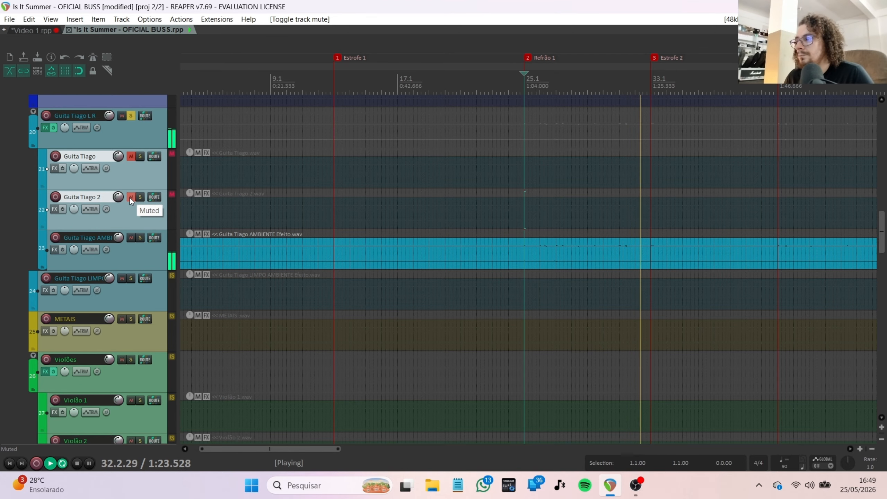
{"action": "left_click", "coordinate": [129, 197]}
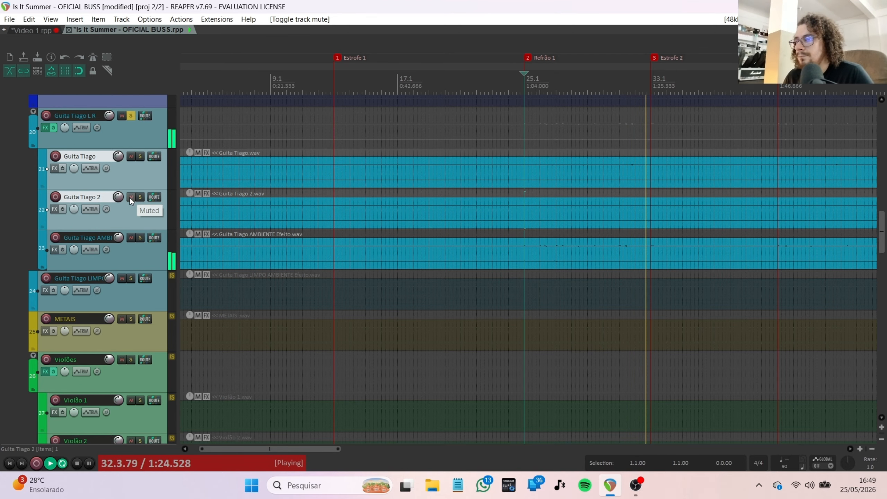
{"action": "left_click", "coordinate": [132, 237]}
{"action": "left_click", "coordinate": [132, 237]}
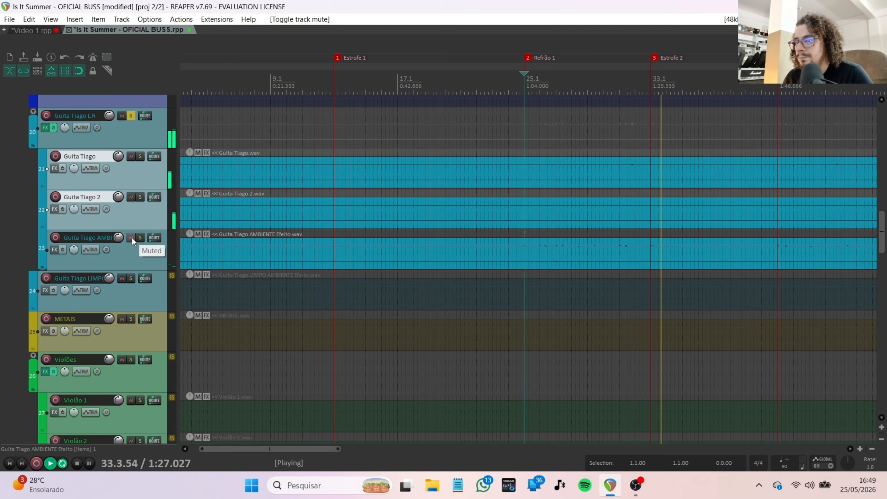
Mute the guitar pair on tracks 21 and 22 during playback to hear the ambient layer alone, reselect both and unmute them
{"action": "left_click", "coordinate": [129, 197]}
{"action": "left_click", "coordinate": [131, 156]}
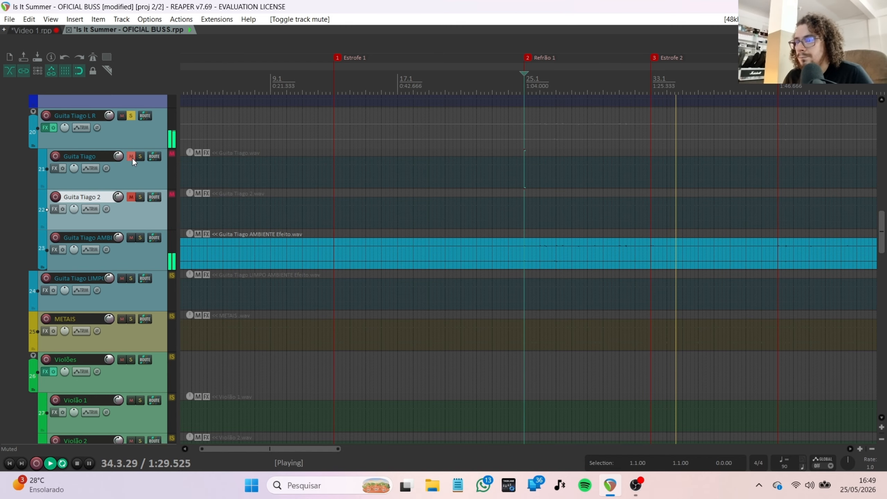
{"action": "left_click", "coordinate": [133, 175]}
{"action": "left_click", "coordinate": [133, 210], "text": "ctrl"}
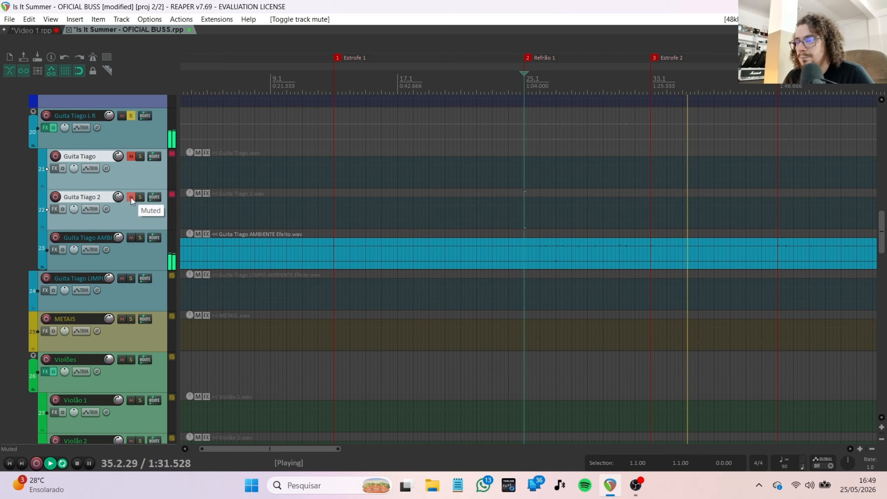
{"action": "left_click", "coordinate": [130, 198]}
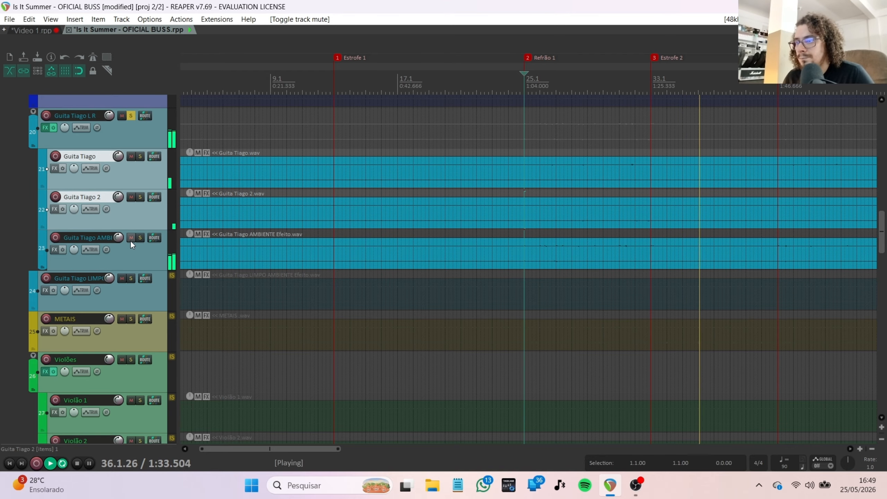
Mute the ambient guitar on track 23, stop playback and undo that mute
{"action": "left_click", "coordinate": [131, 239]}
{"action": "key", "text": "space"}
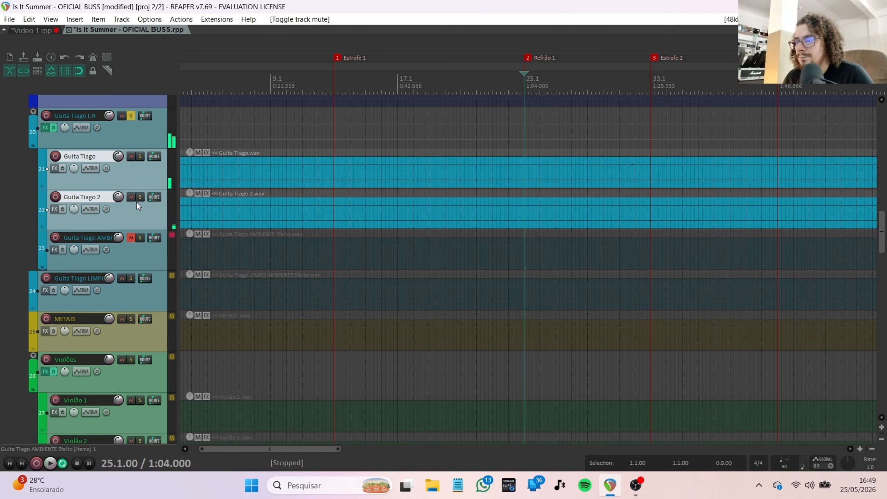
{"action": "key", "text": "ctrl+z"}
Select the clean ambient guitar on track 24 and remove the solo from the guitar folder on track 20
{"action": "scroll", "coordinate": [123, 239], "scroll_direction": "down", "scroll_amount": 1}
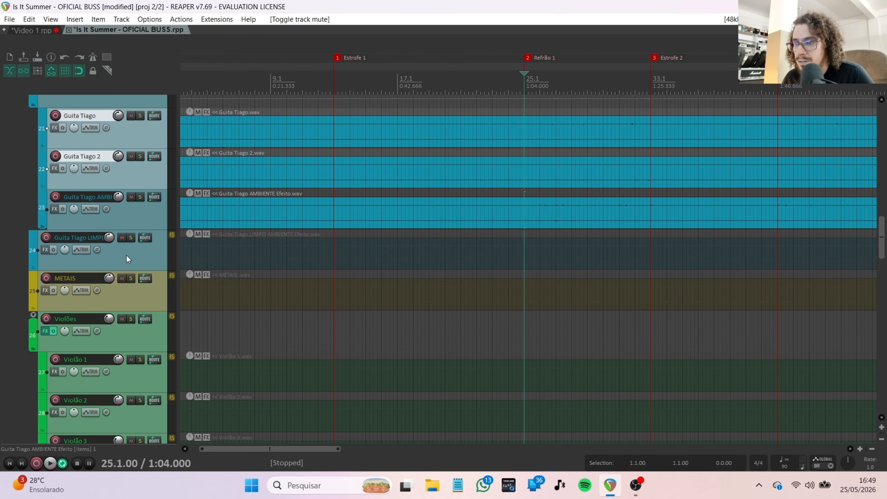
{"action": "left_click", "coordinate": [126, 254]}
{"action": "scroll", "coordinate": [126, 254], "scroll_direction": "down", "scroll_amount": 1}
{"action": "scroll", "coordinate": [182, 218], "scroll_direction": "up", "scroll_amount": 2}
{"action": "scroll", "coordinate": [148, 195], "scroll_direction": "up", "scroll_amount": 1}
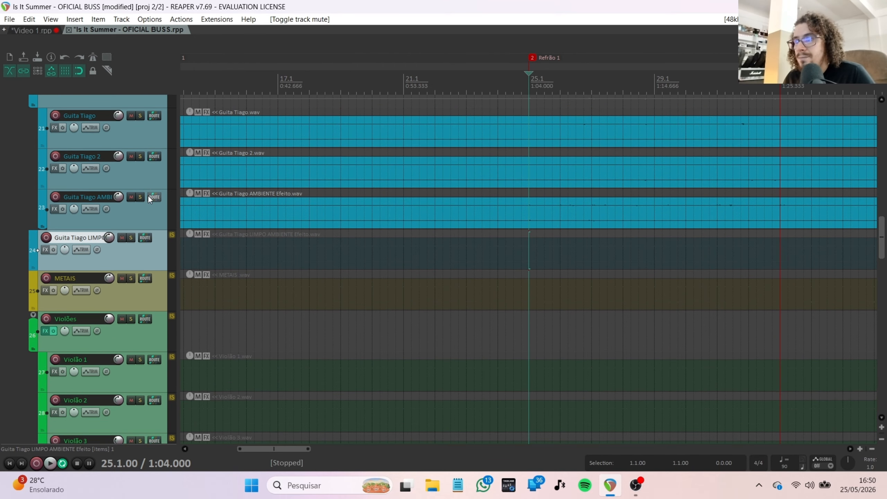
{"action": "scroll", "coordinate": [143, 182], "scroll_direction": "up", "scroll_amount": 2}
{"action": "left_click", "coordinate": [131, 136]}
Solo the clean ambient guitar on track 24 and play it from Estrofe 1
{"action": "scroll", "coordinate": [415, 226], "scroll_direction": "down", "scroll_amount": 1}
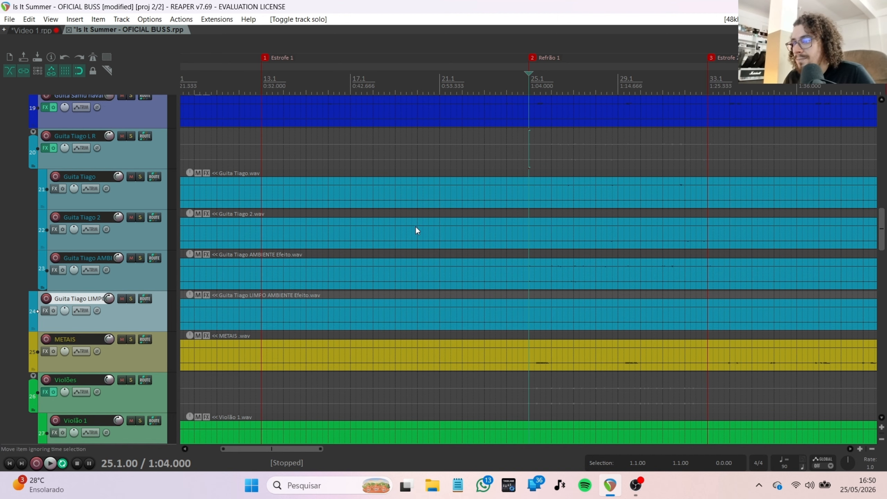
{"action": "scroll", "coordinate": [150, 307], "scroll_direction": "down", "scroll_amount": 1}
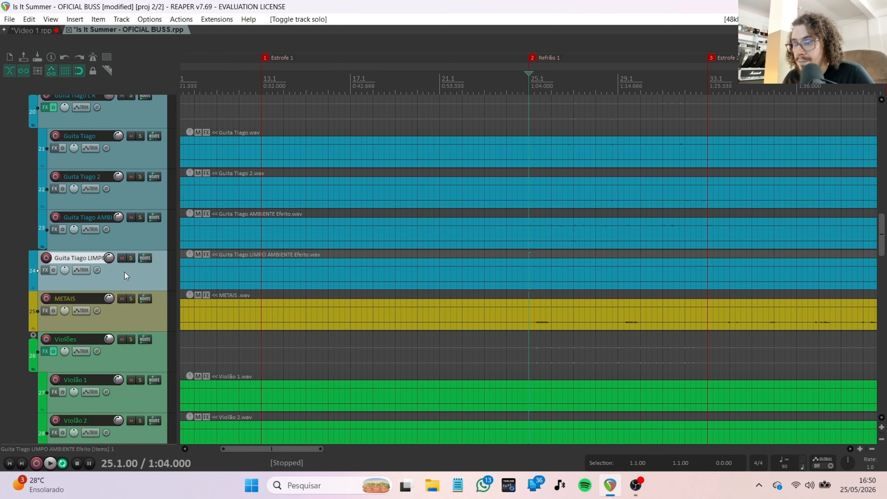
{"action": "scroll", "coordinate": [137, 239], "scroll_direction": "down", "scroll_amount": 1}
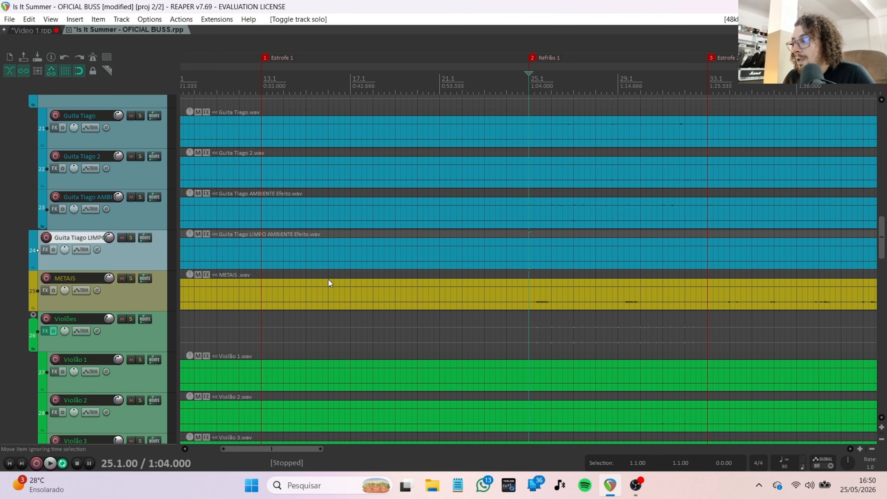
{"action": "scroll", "coordinate": [524, 254], "scroll_direction": "down", "scroll_amount": 3}
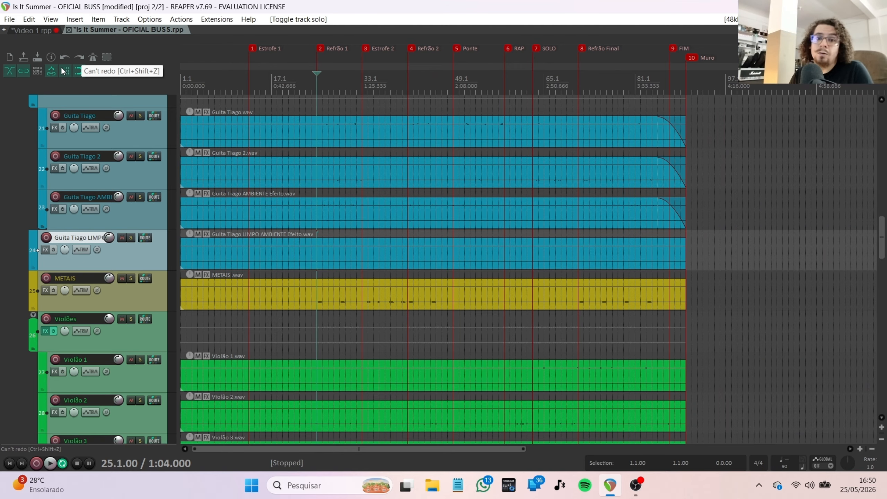
{"action": "scroll", "coordinate": [80, 301], "scroll_direction": "down", "scroll_amount": 3}
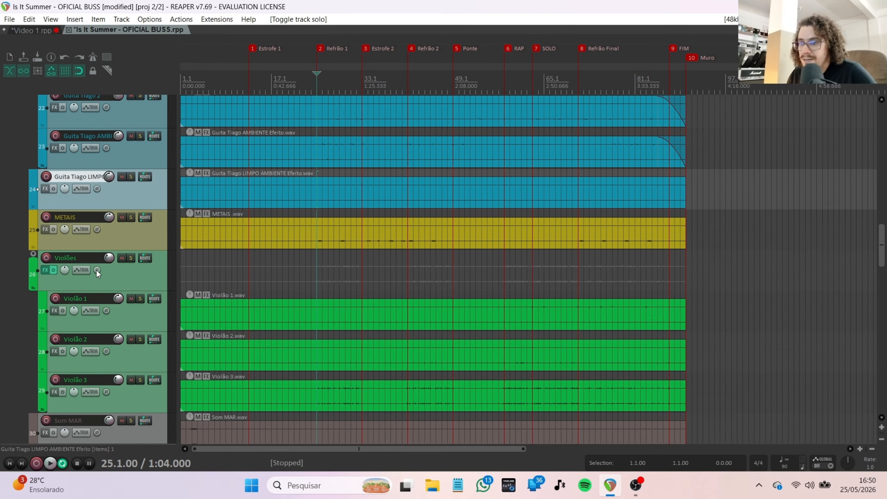
{"action": "key", "text": "1"}
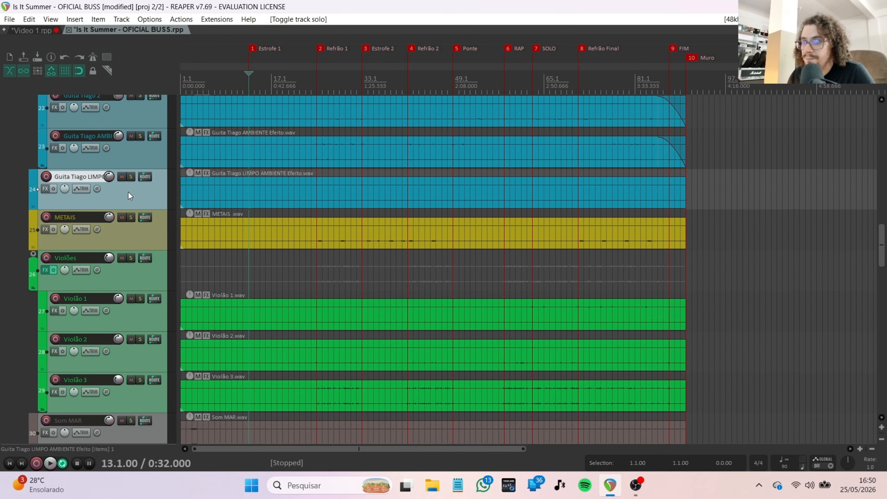
{"action": "key", "text": "space"}
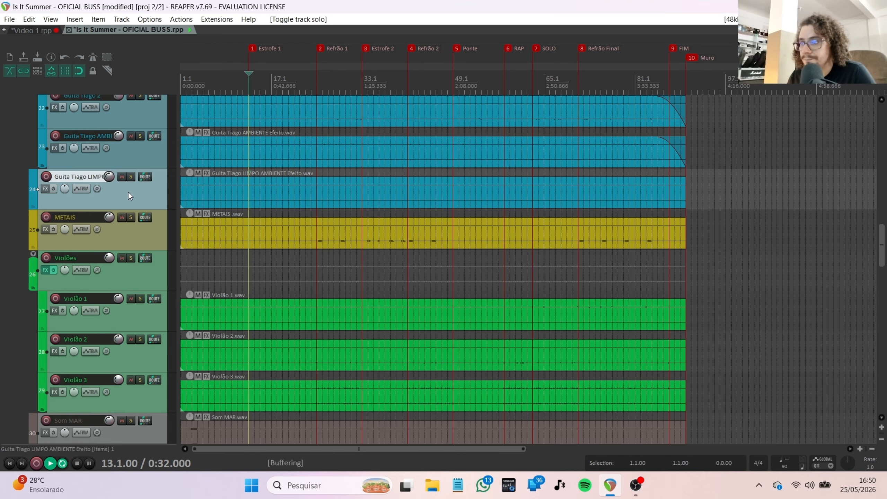
{"action": "key", "text": "space"}
{"action": "left_click", "coordinate": [132, 177]}
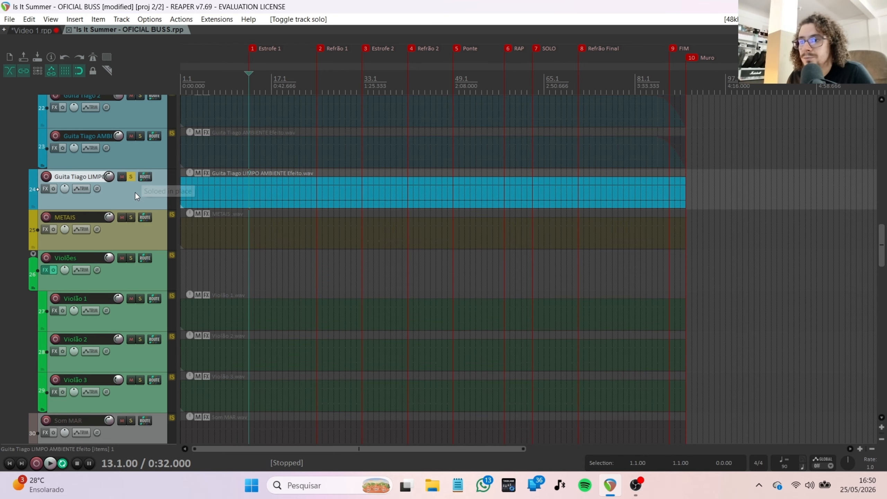
{"action": "key", "text": "space"}
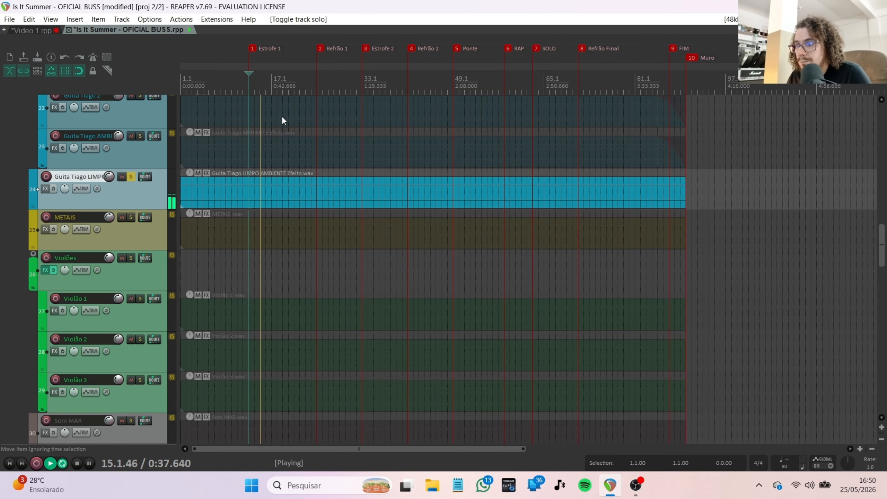
Follow the soloed track 24 along the timeline through Estrofe 1 and stop playback
{"action": "scroll", "coordinate": [328, 144], "scroll_direction": "up", "scroll_amount": 3}
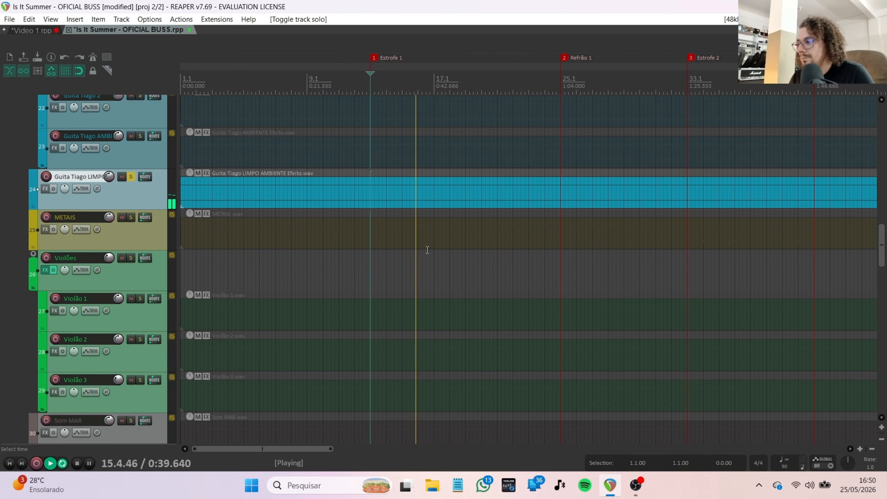
{"action": "scroll", "coordinate": [432, 254], "scroll_direction": "up", "scroll_amount": 3}
{"action": "scroll", "coordinate": [434, 254], "scroll_direction": "down", "scroll_amount": 2}
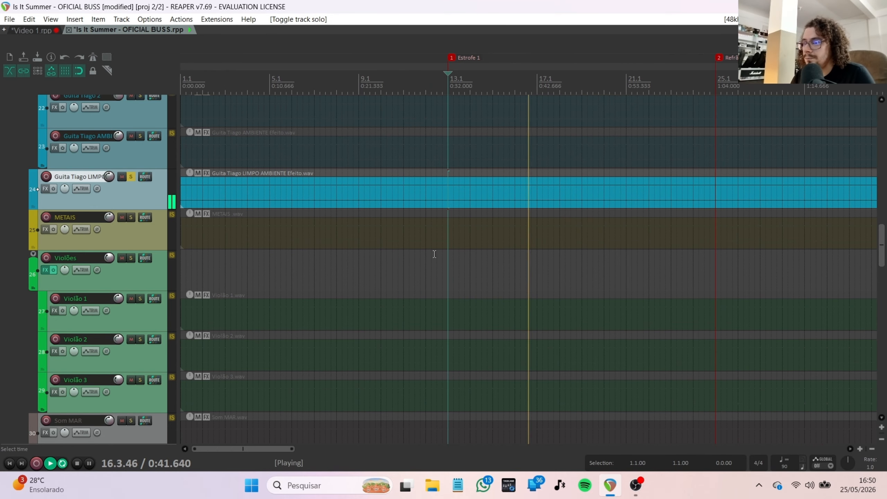
{"action": "scroll", "coordinate": [396, 227], "scroll_direction": "down", "scroll_amount": 2}
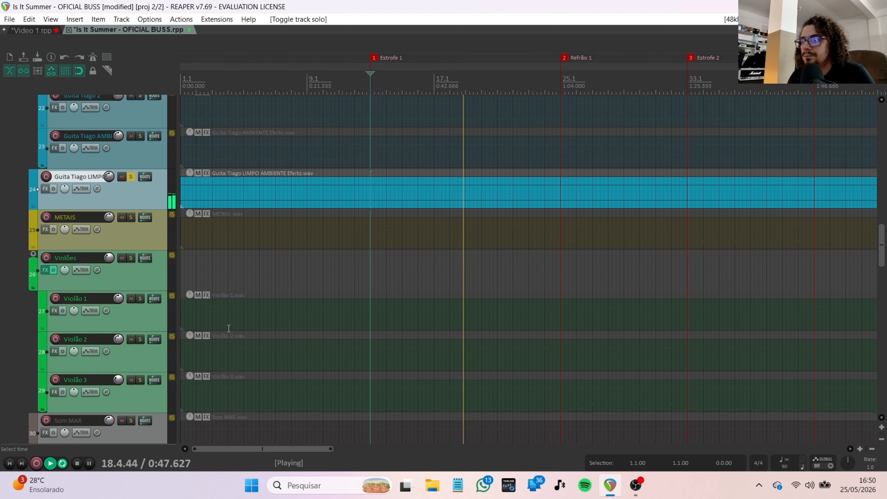
{"action": "left_click_drag", "start_coordinate": [255, 448], "coordinate": [291, 445]}
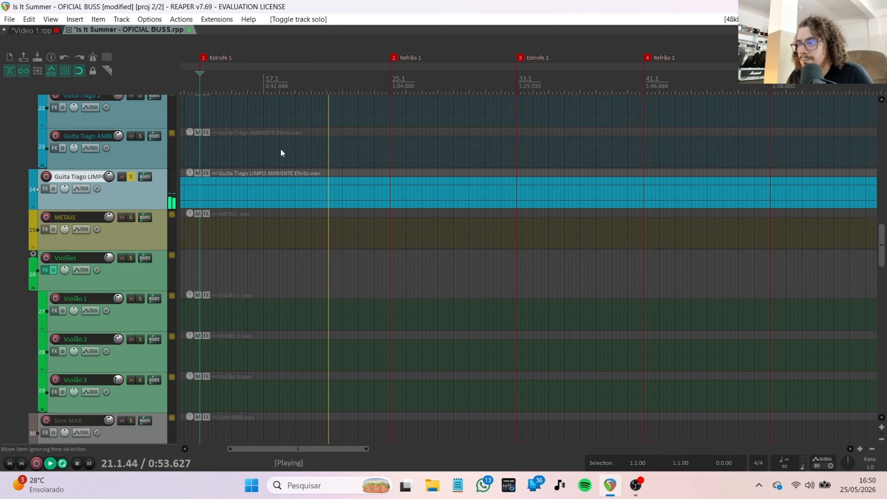
{"action": "key", "text": "space"}
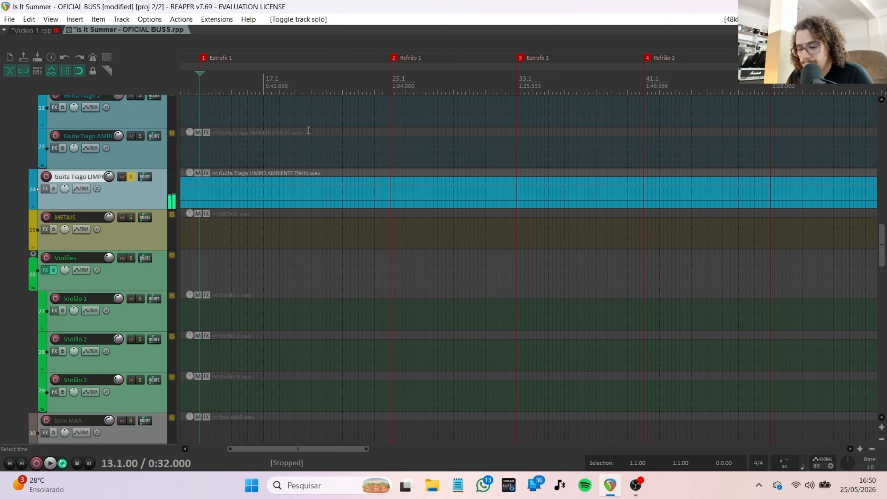
Solo the Violões folder on track 26 exclusively, play it from Estrofe 1 and stop
{"action": "left_click", "coordinate": [131, 258], "text": "ctrl+alt"}
{"action": "key", "text": "space"}
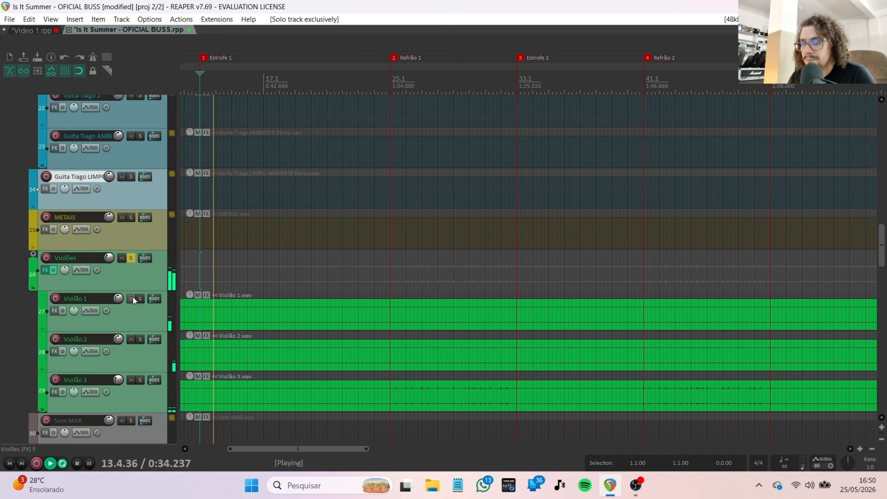
{"action": "scroll", "coordinate": [126, 317], "scroll_direction": "down", "scroll_amount": 1}
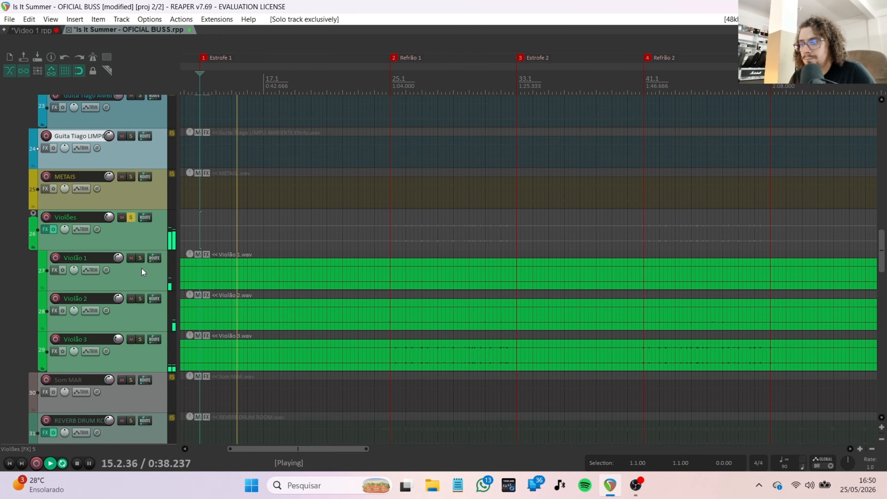
{"action": "key", "text": "space"}
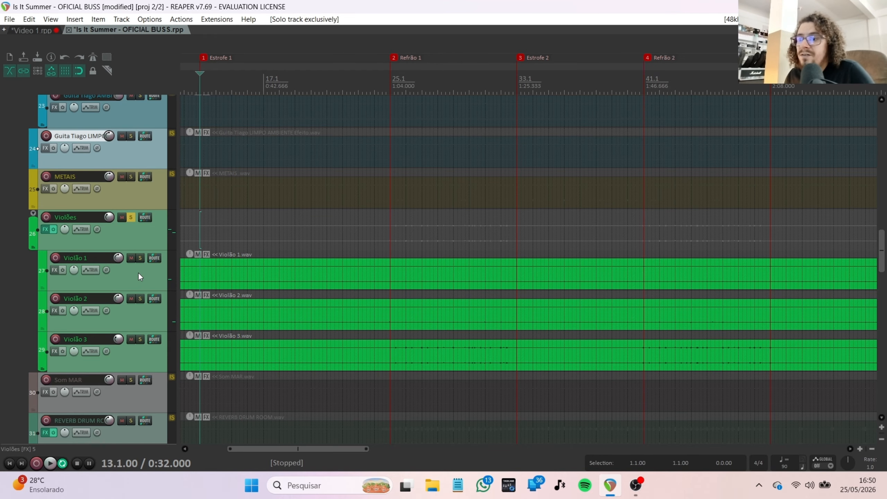
Audition Violão 1, Violão 2 and Violão 3 in one playback by soloing each exclusively in turn, and stop
{"action": "left_click", "coordinate": [138, 259]}
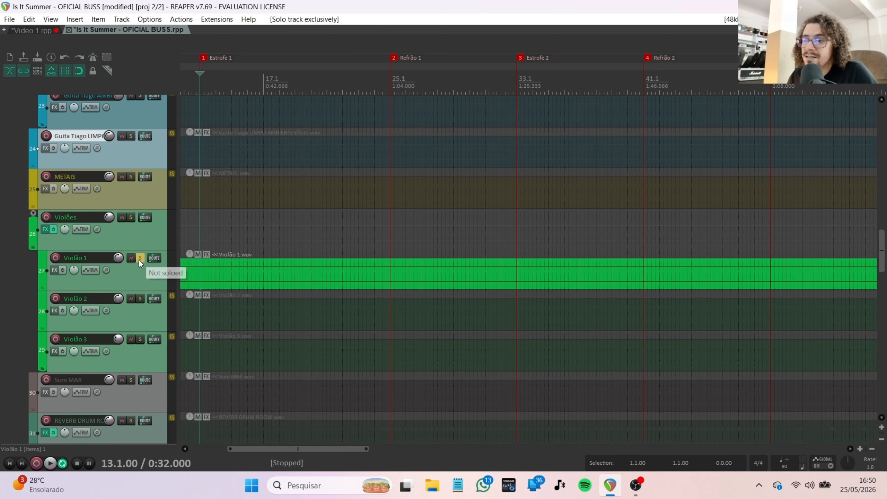
{"action": "key", "text": "space"}
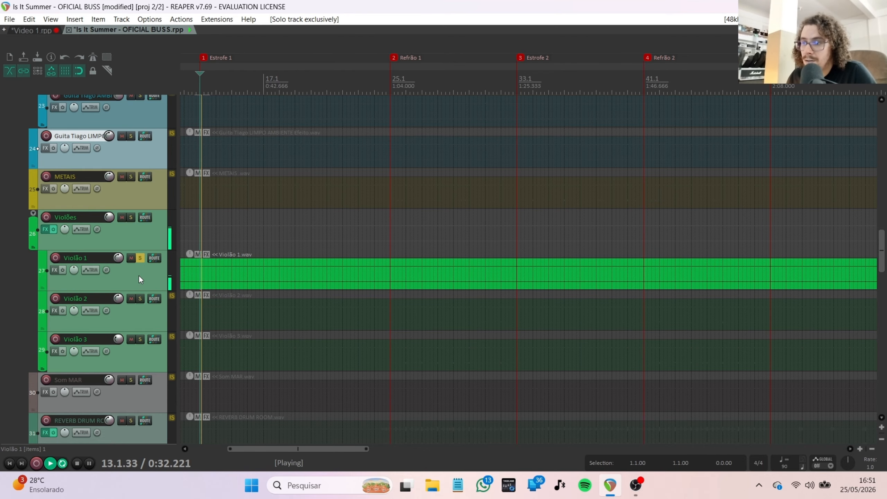
{"action": "left_click", "coordinate": [140, 298]}
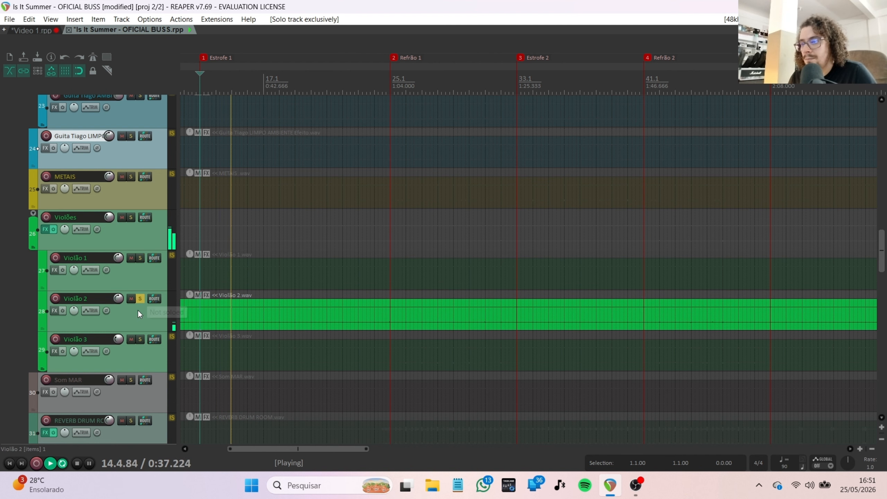
{"action": "left_click", "coordinate": [139, 339]}
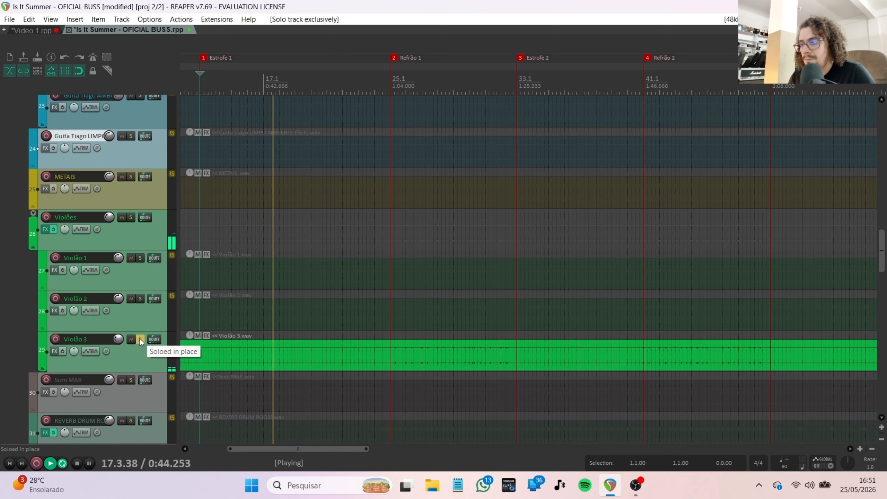
{"action": "key", "text": "space"}
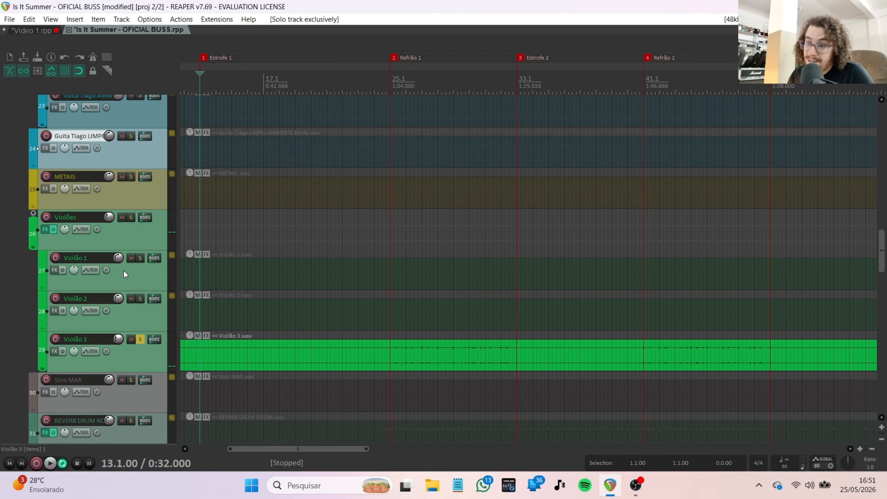
Select Violão 1, solo it exclusively, play it from Estrofe 1 and stop
{"action": "left_click", "coordinate": [123, 274]}
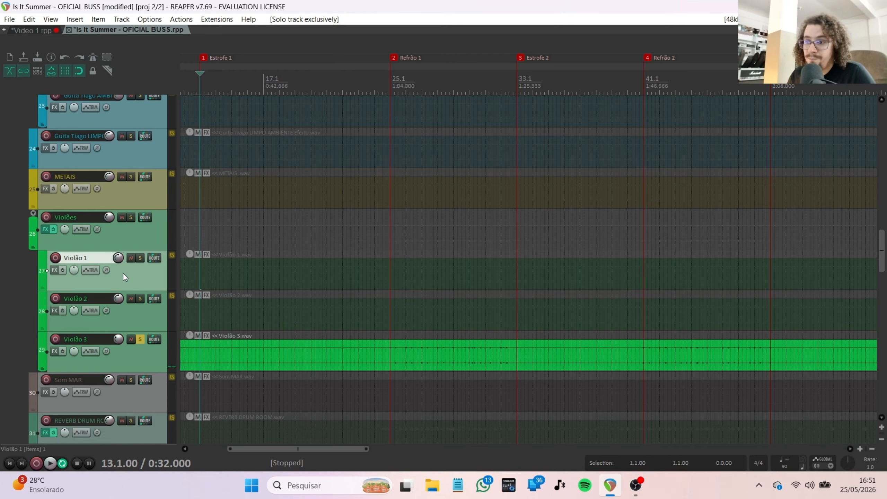
{"action": "left_click", "coordinate": [139, 258]}
{"action": "key", "text": "space"}
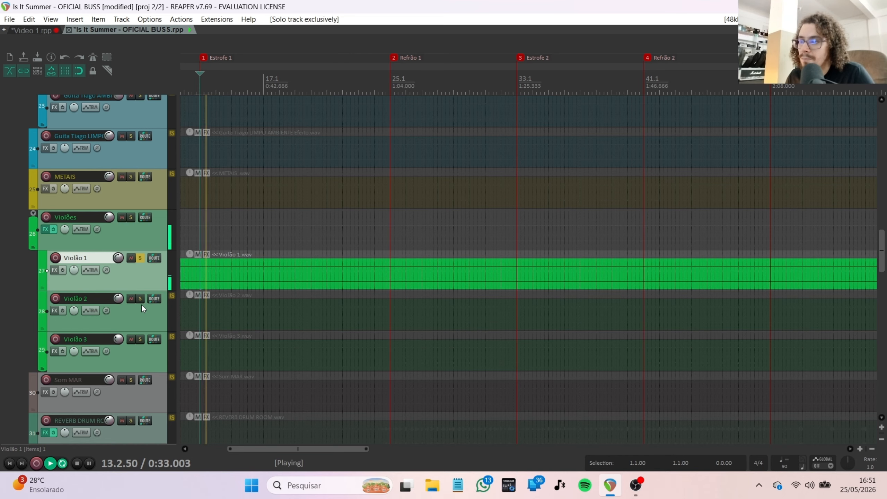
{"action": "key", "text": "space"}
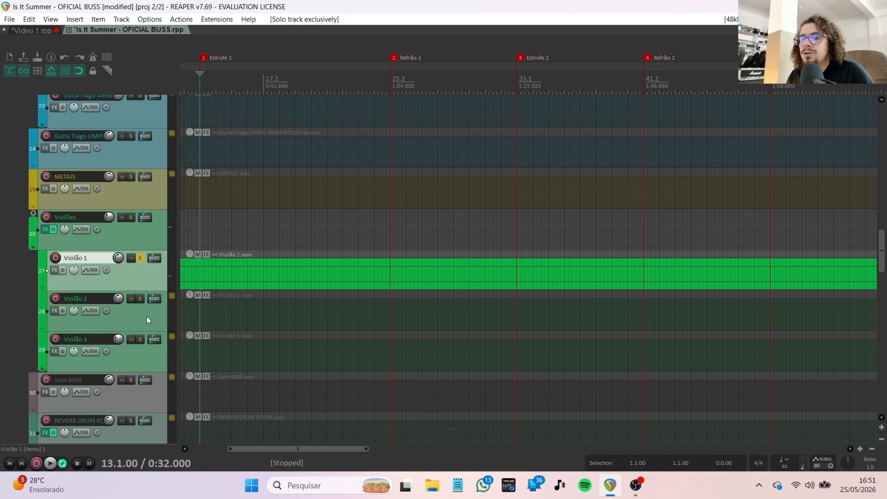
Select Violão 2, solo it exclusively, play it from Estrofe 1 and stop
{"action": "left_click", "coordinate": [146, 315]}
{"action": "left_click", "coordinate": [141, 297]}
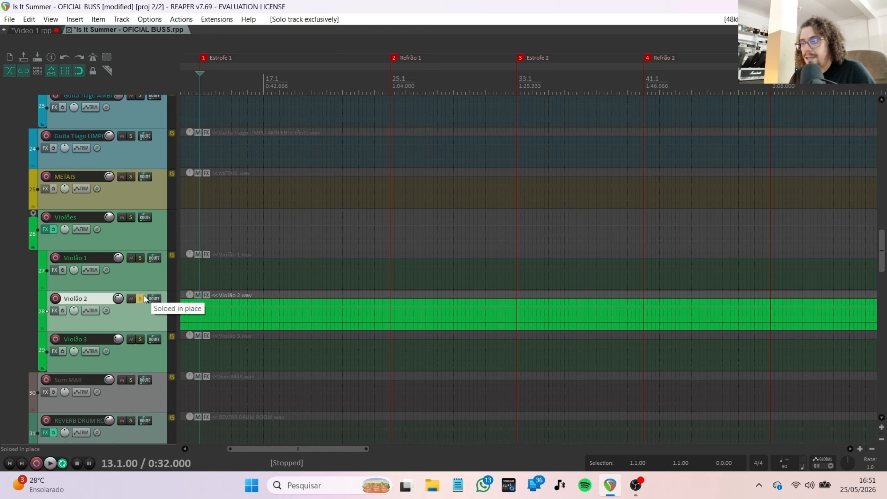
{"action": "key", "text": "space"}
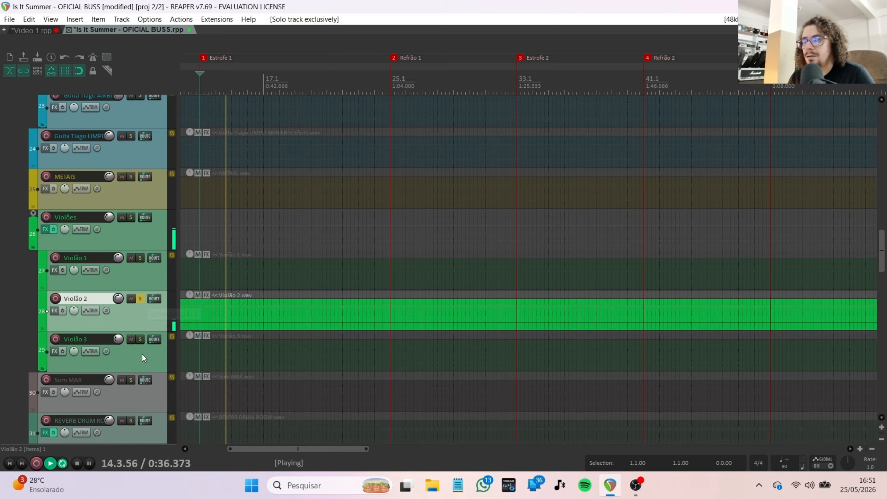
{"action": "key", "text": "space"}
Switch the exclusive solo to Violão 3, play it from Estrofe 1 and stop
{"action": "left_click", "coordinate": [139, 339]}
{"action": "key", "text": "space"}
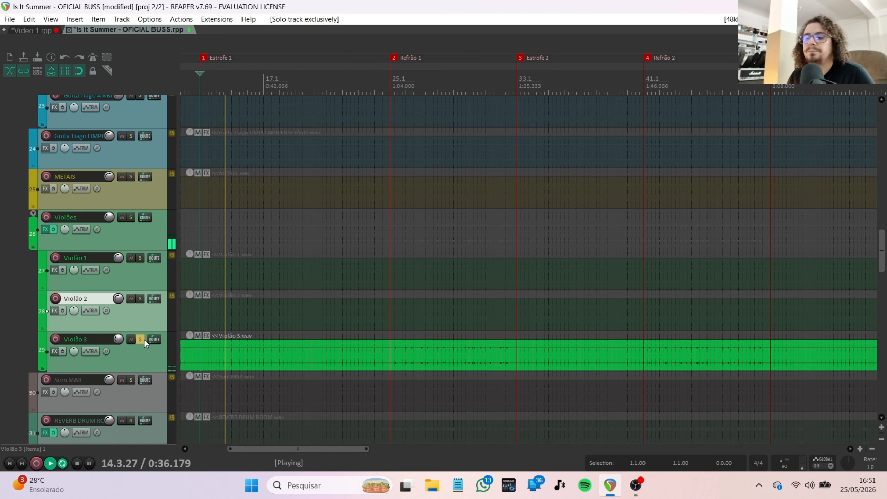
{"action": "key", "text": "space"}
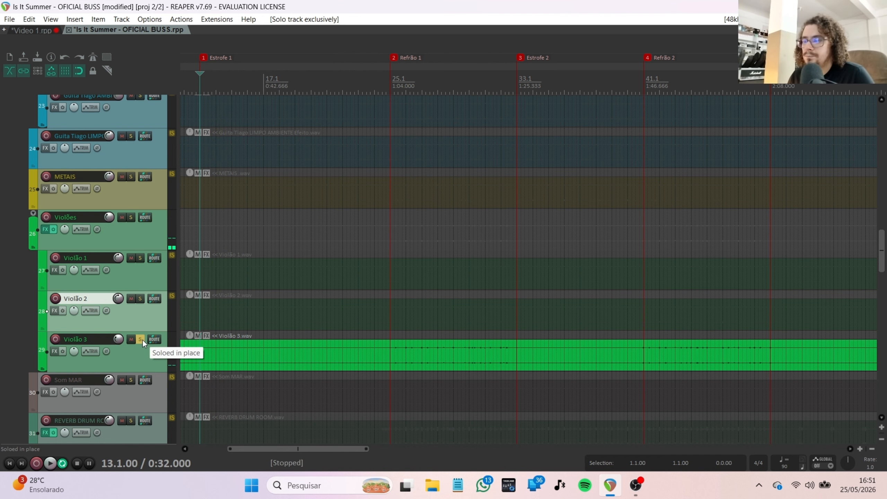
Solo the Violões folder, switch the exclusive solo to the LIMPO AMBIENTE guitar track, play it from Estrofe 1 and stop
{"action": "left_click", "coordinate": [136, 233]}
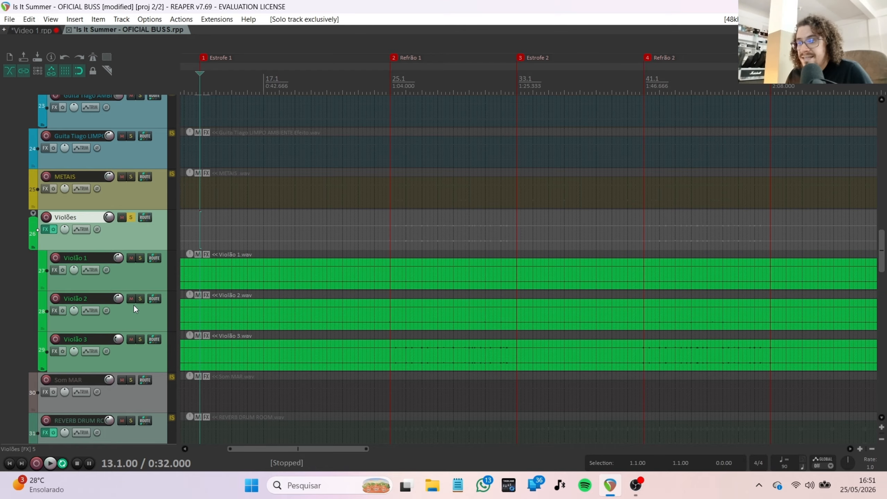
{"action": "scroll", "coordinate": [126, 203], "scroll_direction": "up", "scroll_amount": 2}
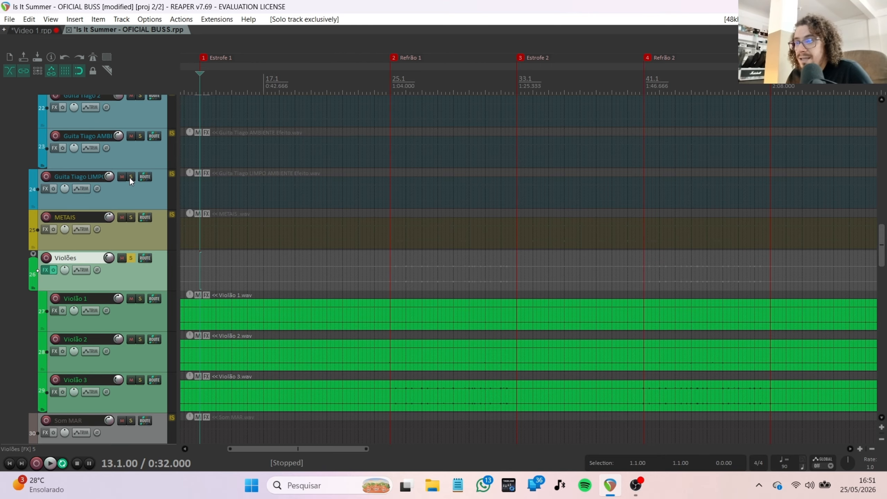
{"action": "left_click", "coordinate": [130, 177]}
{"action": "key", "text": "space"}
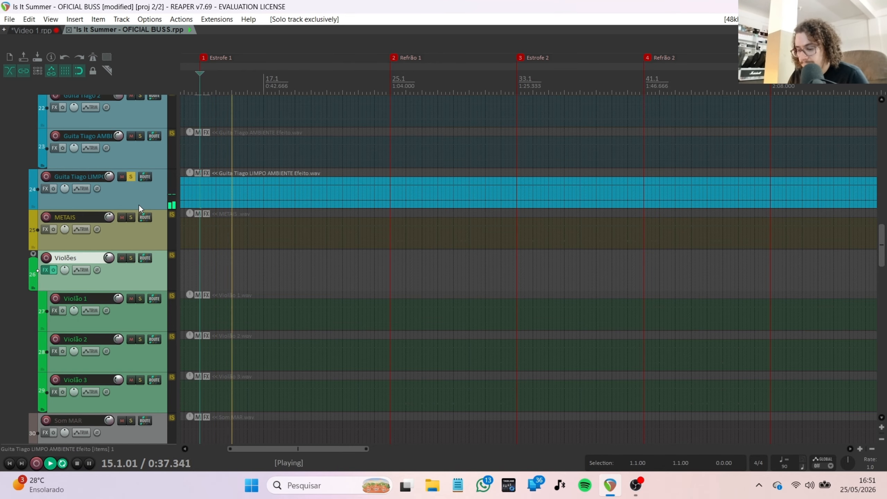
{"action": "key", "text": "space"}
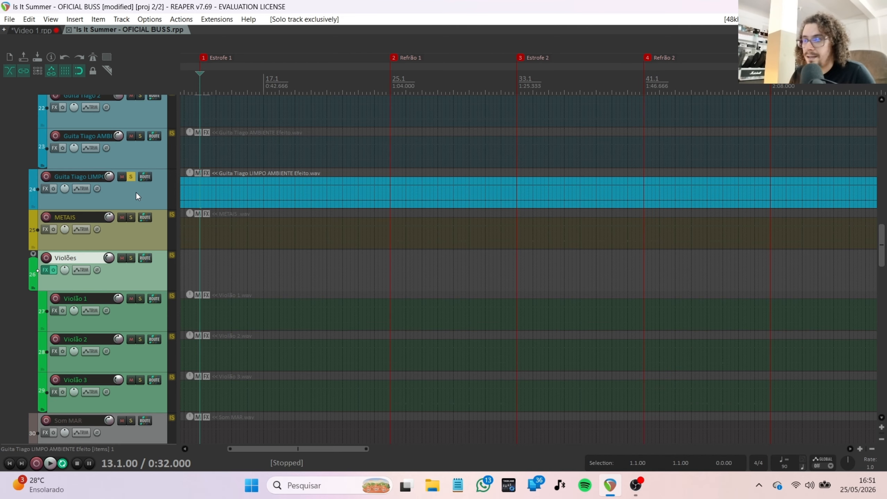
{"action": "left_click", "coordinate": [133, 191]}
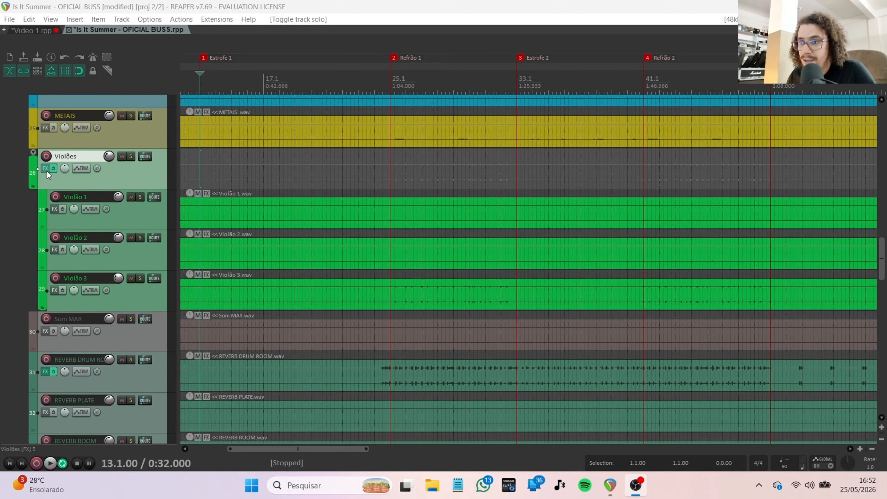
Solo the Violões folder exclusively and play from Estrofe 1, briefly muting Violão 3, Violão 2 and Violão 1 in turn
{"action": "left_click", "coordinate": [131, 156], "text": "ctrl"}
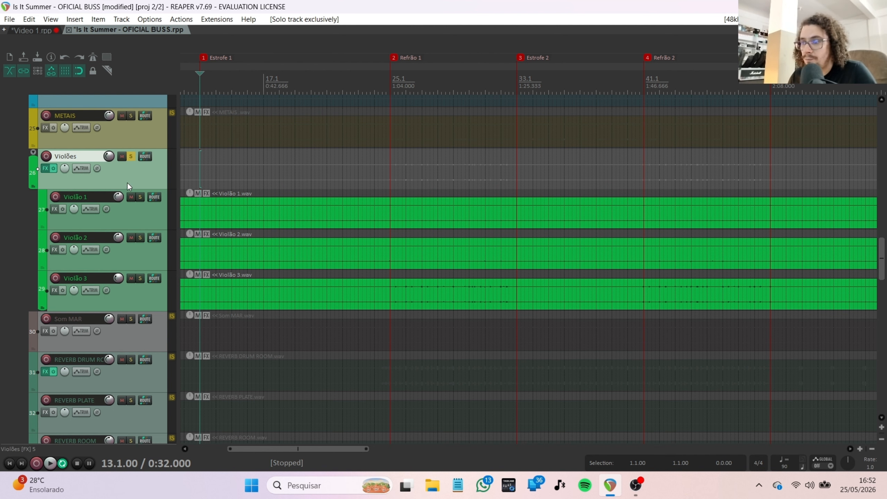
{"action": "scroll", "coordinate": [321, 214], "scroll_direction": "down", "scroll_amount": 3}
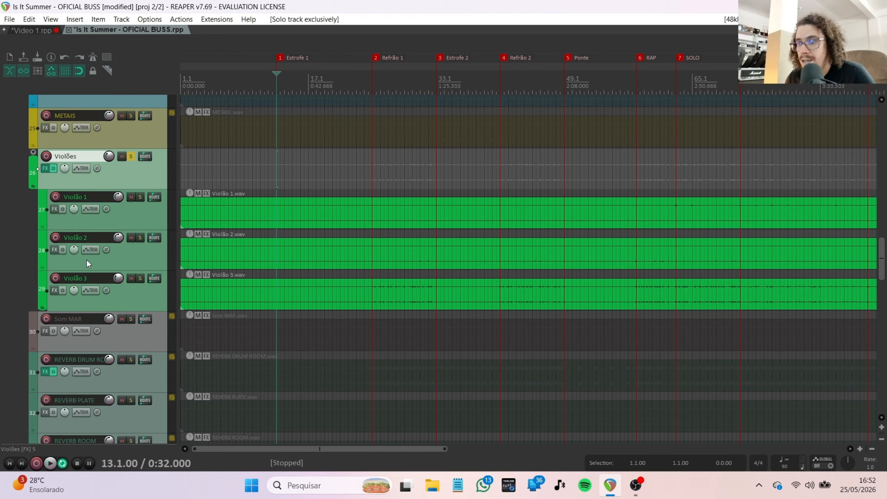
{"action": "key", "text": "space"}
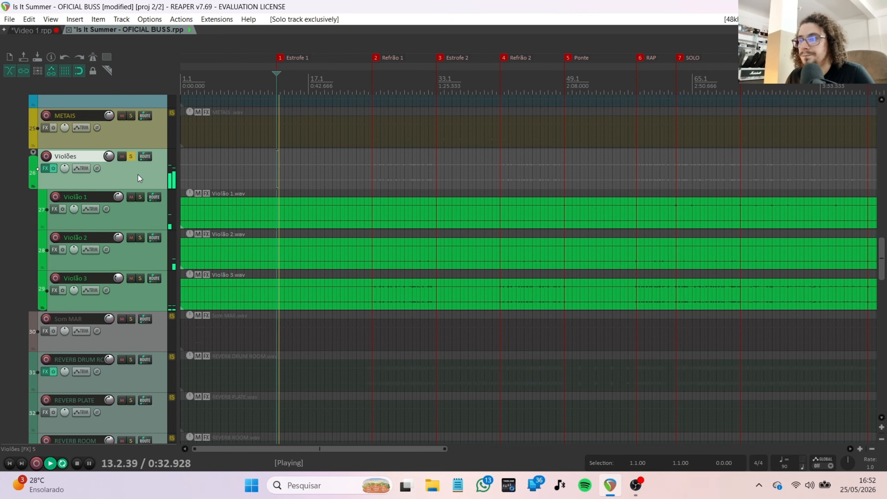
{"action": "left_click", "coordinate": [130, 278]}
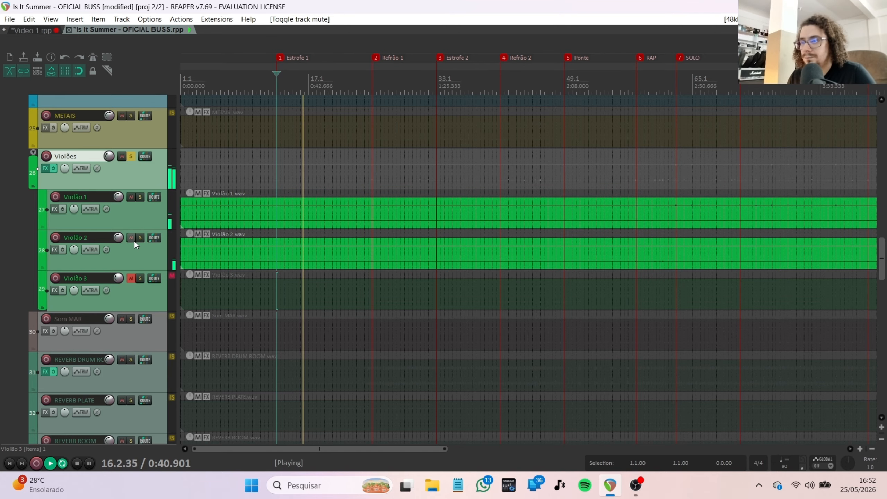
{"action": "left_click", "coordinate": [130, 278]}
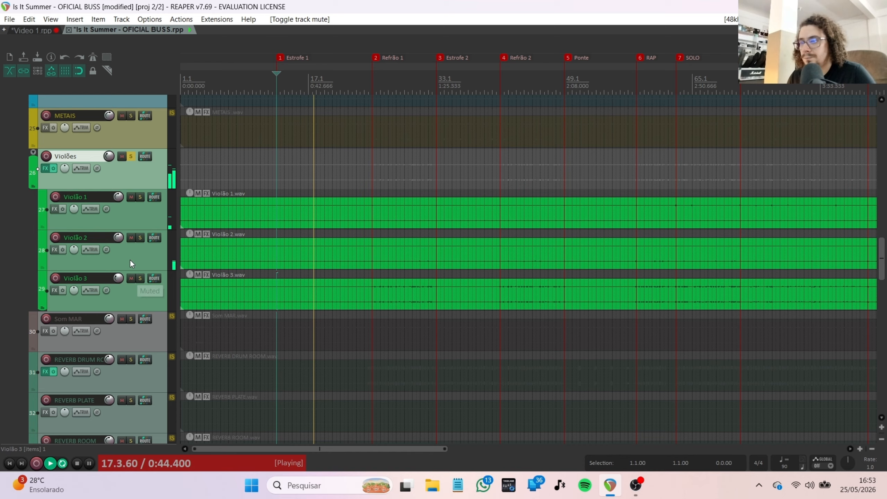
{"action": "left_click", "coordinate": [131, 239]}
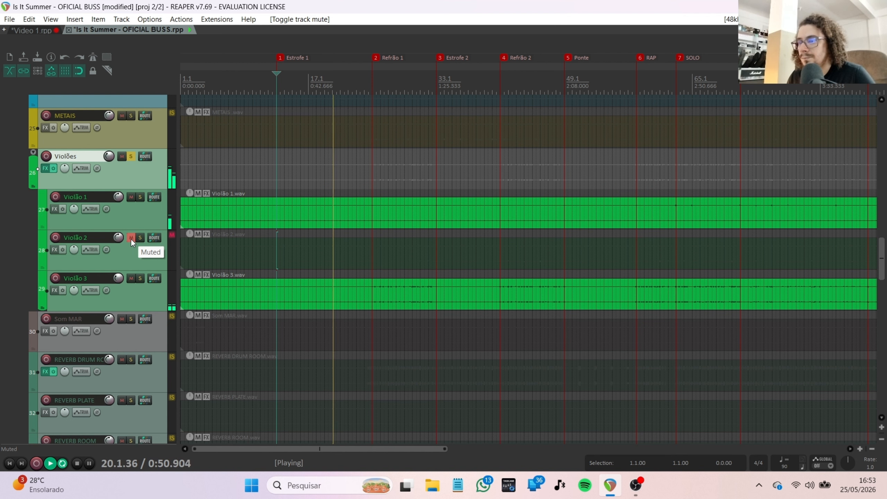
{"action": "left_click", "coordinate": [130, 239]}
{"action": "left_click", "coordinate": [131, 197]}
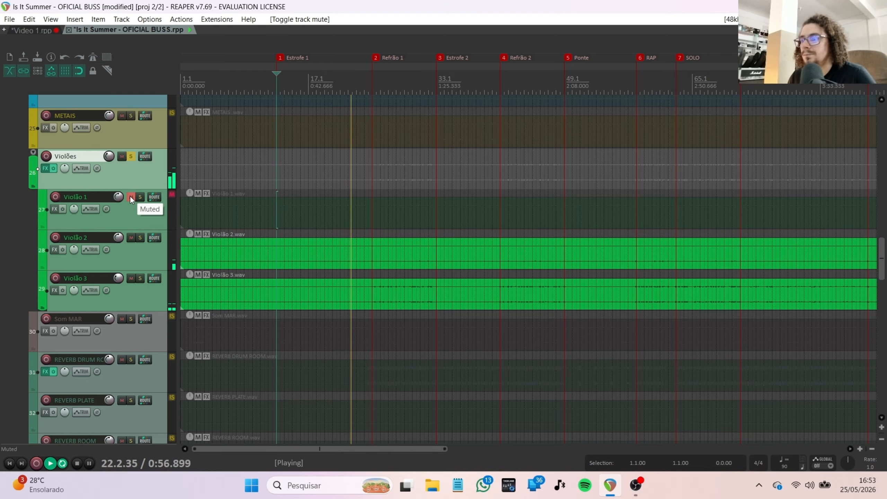
{"action": "left_click", "coordinate": [130, 197]}
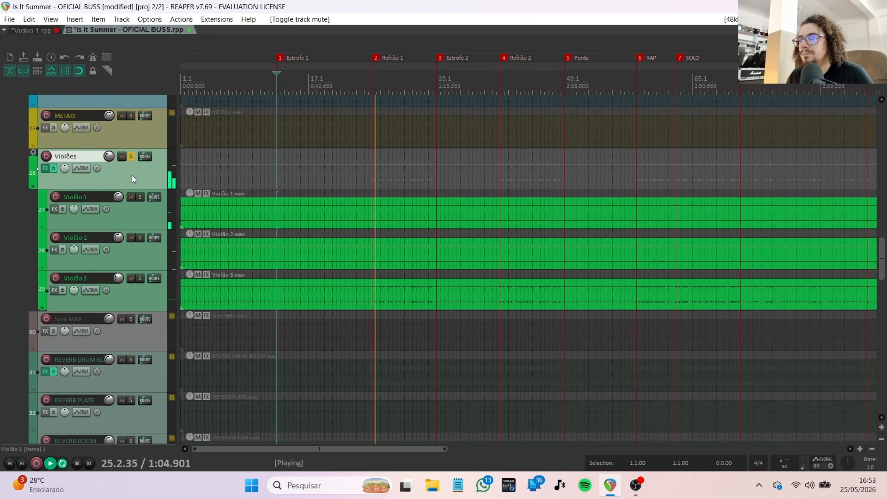
During Refrão 1, mute and unmute Violão 3, Violão 1 and Violão 2 in turn, and stop the playback
{"action": "left_click", "coordinate": [130, 279]}
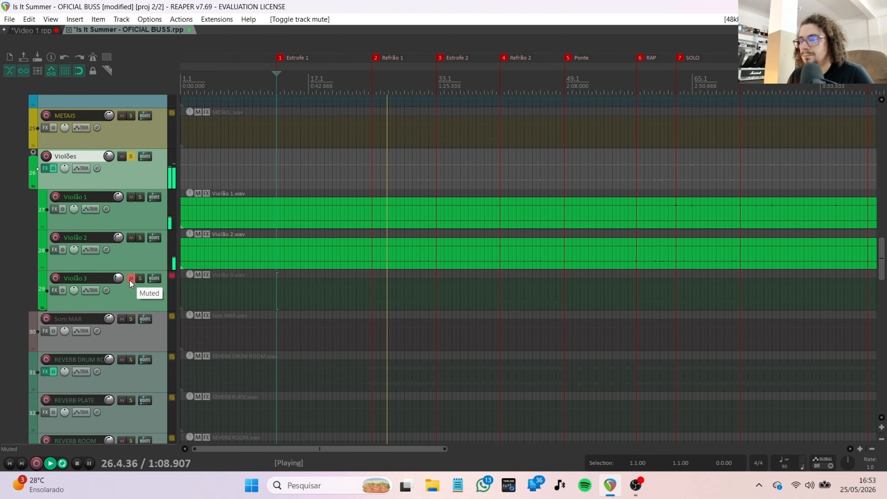
{"action": "left_click", "coordinate": [130, 279]}
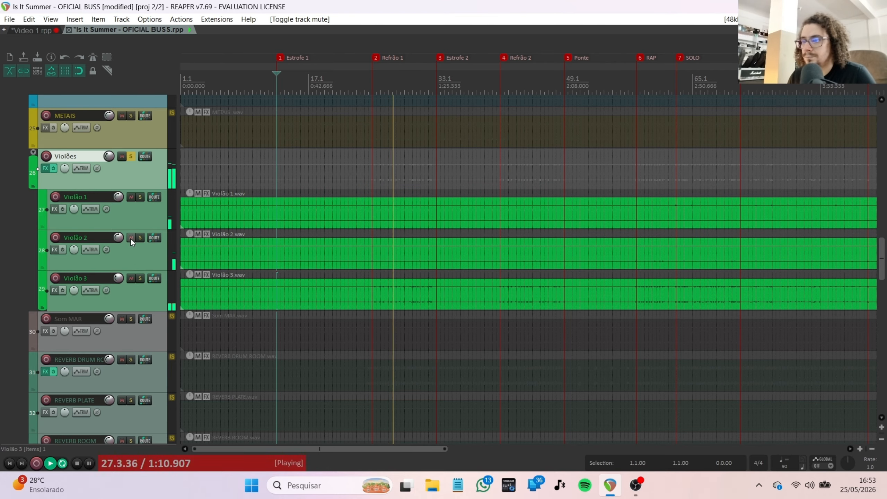
{"action": "left_click", "coordinate": [130, 197]}
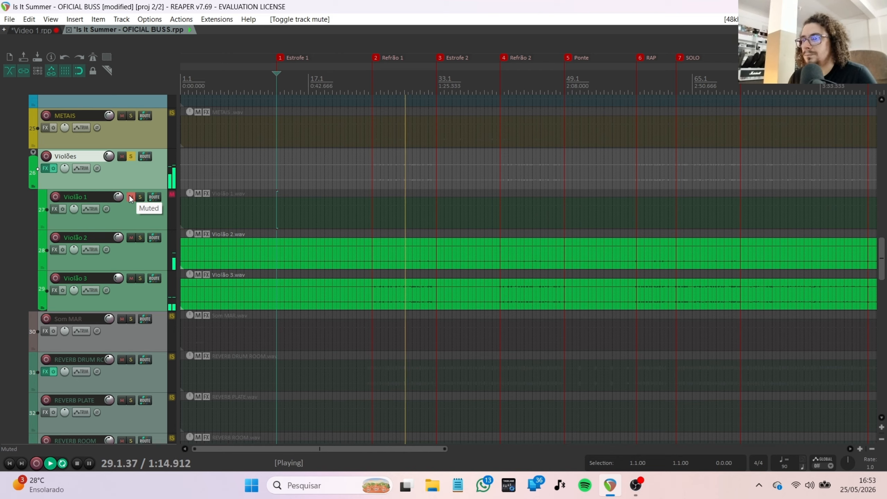
{"action": "left_click", "coordinate": [130, 197]}
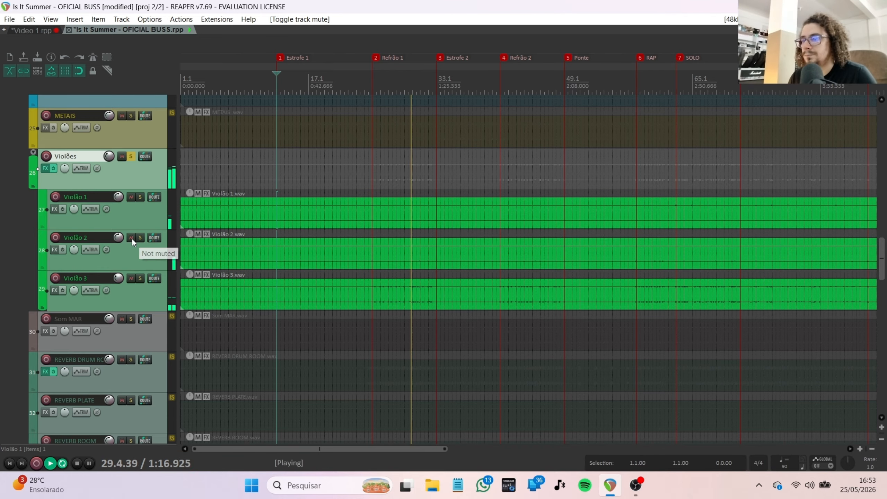
{"action": "left_click", "coordinate": [132, 238]}
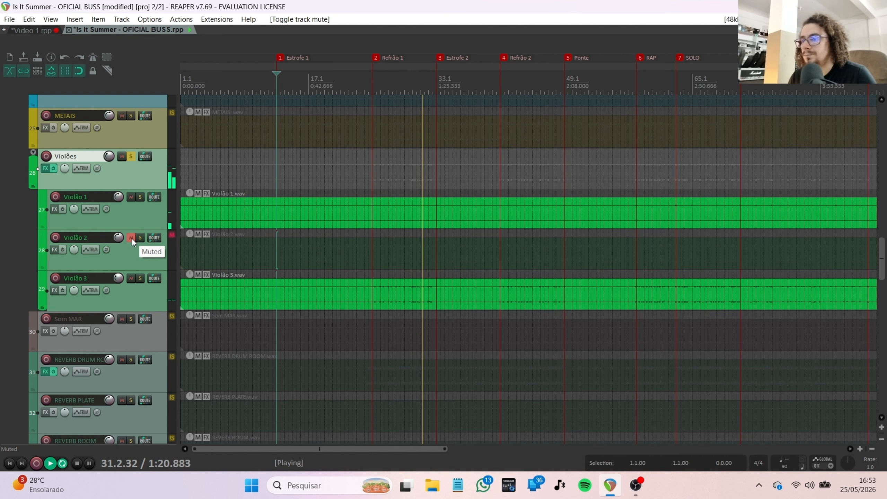
{"action": "left_click", "coordinate": [132, 238]}
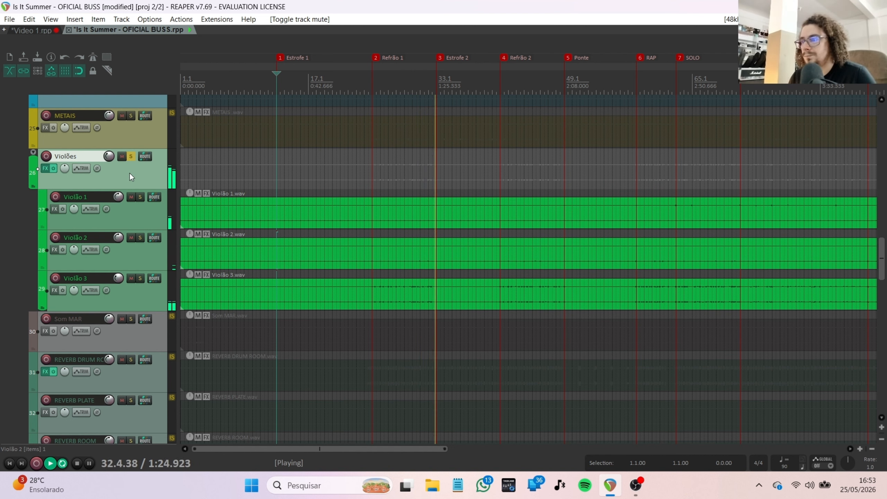
{"action": "key", "text": "space"}
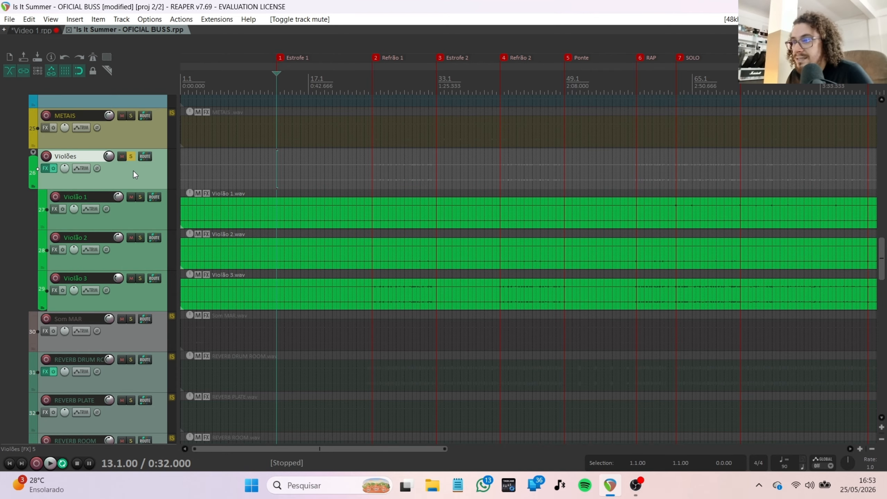
Solo the METAIS track exclusively, place the edit cursor at the start of Refrão 1 and select the track
{"action": "scroll", "coordinate": [133, 170], "scroll_direction": "down", "scroll_amount": 1}
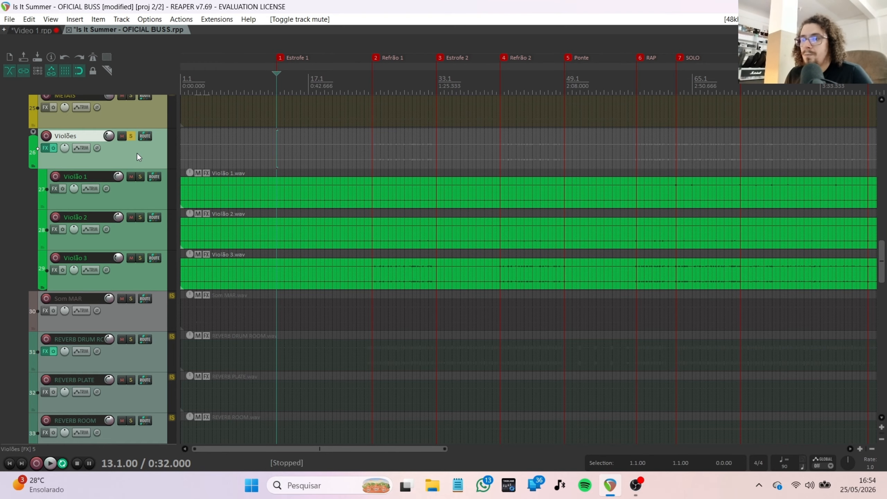
{"action": "scroll", "coordinate": [138, 153], "scroll_direction": "down", "scroll_amount": 1}
{"action": "scroll", "coordinate": [137, 153], "scroll_direction": "up", "scroll_amount": 2}
{"action": "key", "text": "minus"}
{"action": "left_click", "coordinate": [131, 137], "text": "ctrl+alt"}
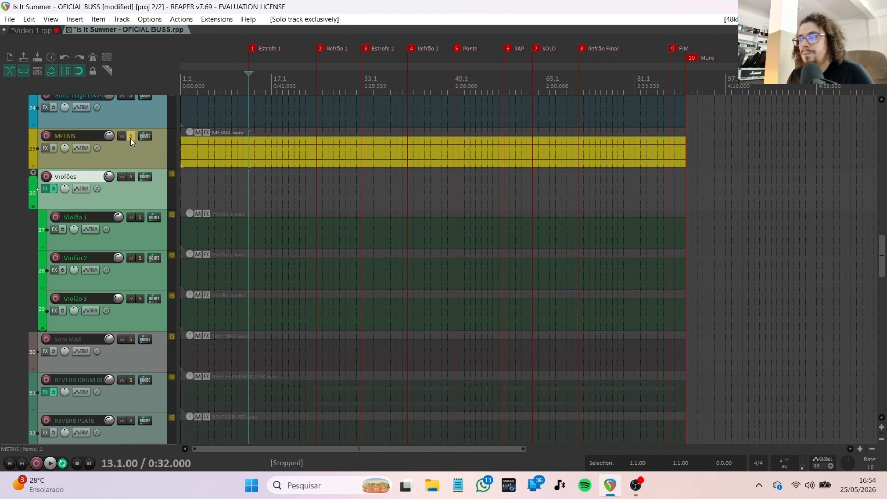
{"action": "left_click", "coordinate": [312, 73]}
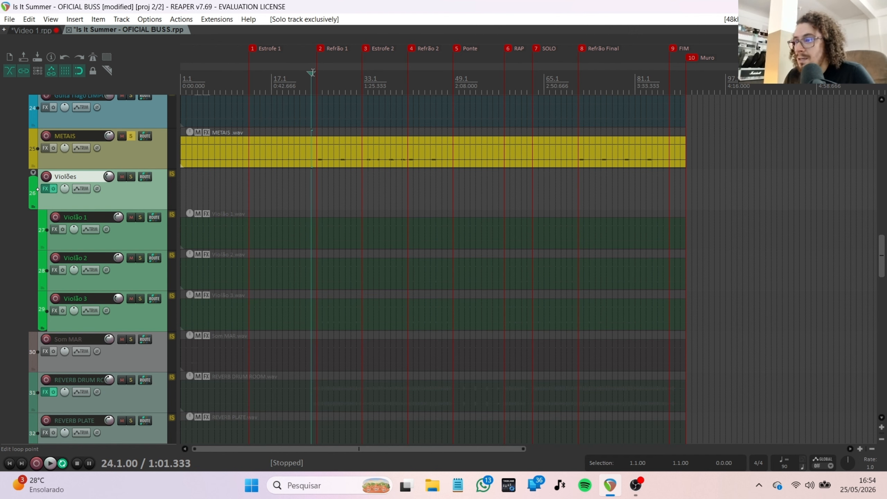
{"action": "left_click", "coordinate": [316, 71]}
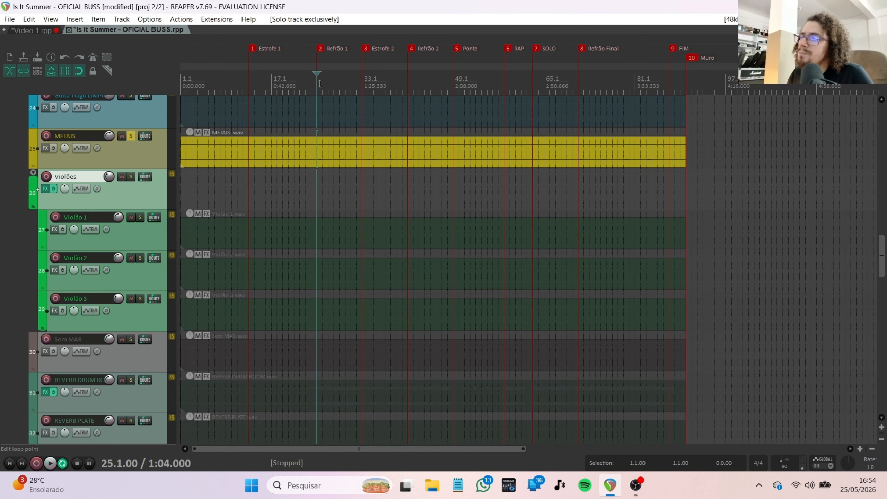
{"action": "scroll", "coordinate": [320, 84], "scroll_direction": "up", "scroll_amount": 5}
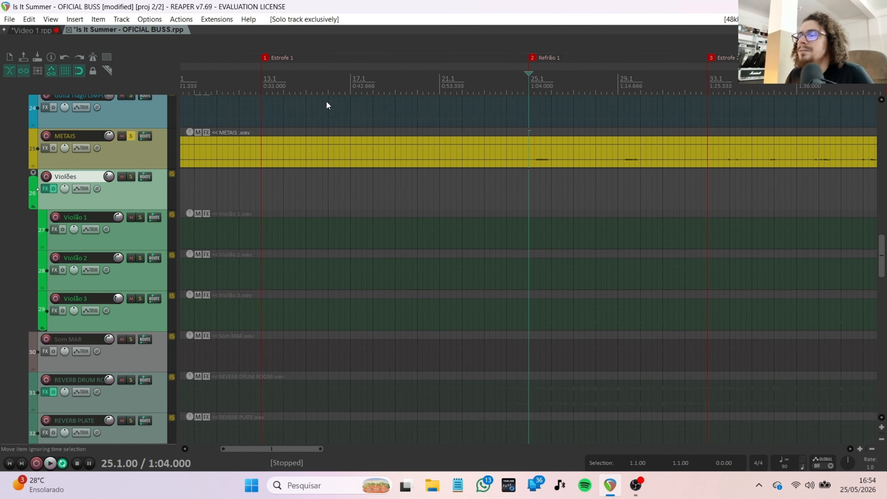
{"action": "left_click", "coordinate": [127, 154]}
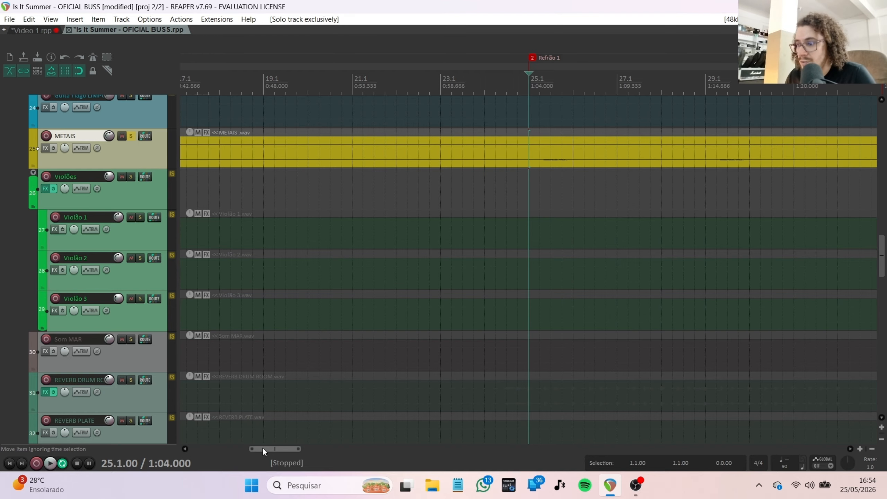
Play the soloed METAIS track from Refrão 1, jump the playback to 28.4.00 for the second phrase, and stop
{"action": "scroll", "coordinate": [262, 448], "scroll_direction": "down", "scroll_amount": 6}
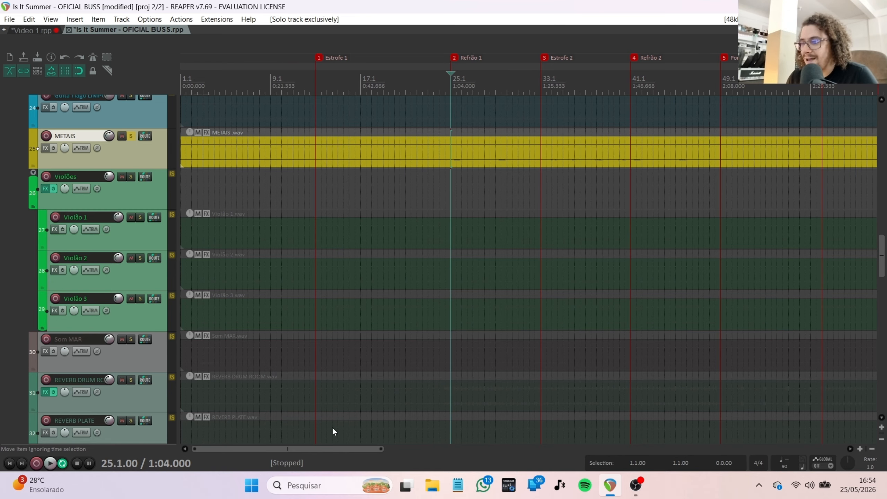
{"action": "scroll", "coordinate": [330, 448], "scroll_direction": "up", "scroll_amount": 6}
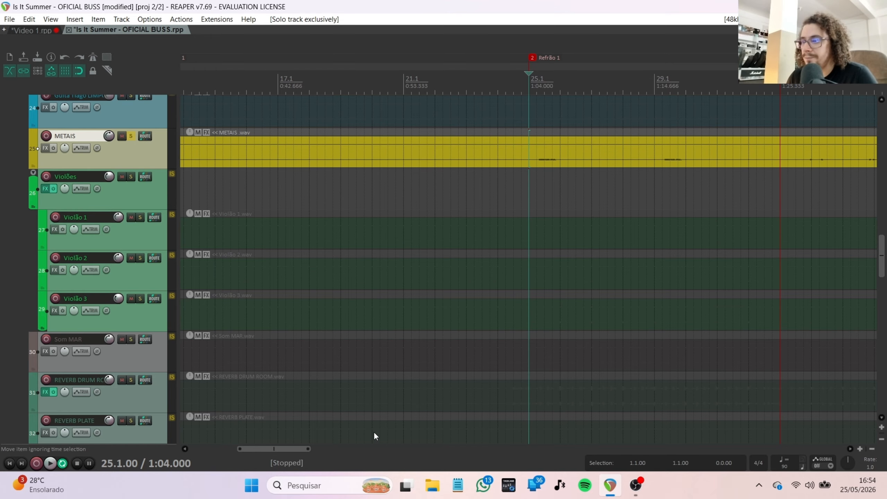
{"action": "scroll", "coordinate": [324, 449], "scroll_direction": "down", "scroll_amount": 6}
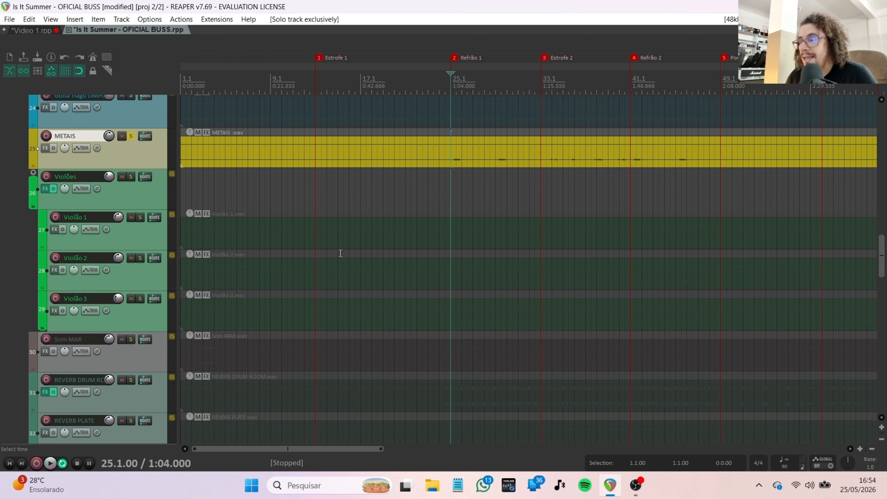
{"action": "scroll", "coordinate": [413, 201], "scroll_direction": "down", "scroll_amount": 2}
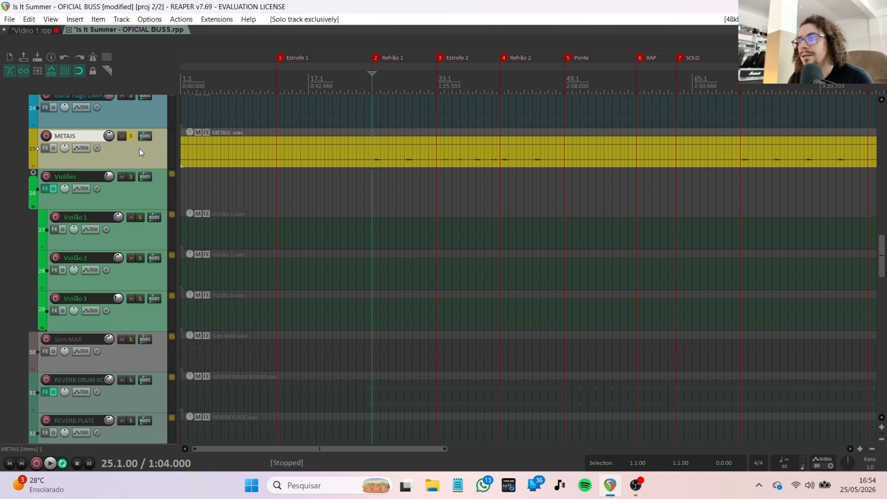
{"action": "key", "text": "space"}
{"action": "scroll", "coordinate": [342, 150], "scroll_direction": "up", "scroll_amount": 5}
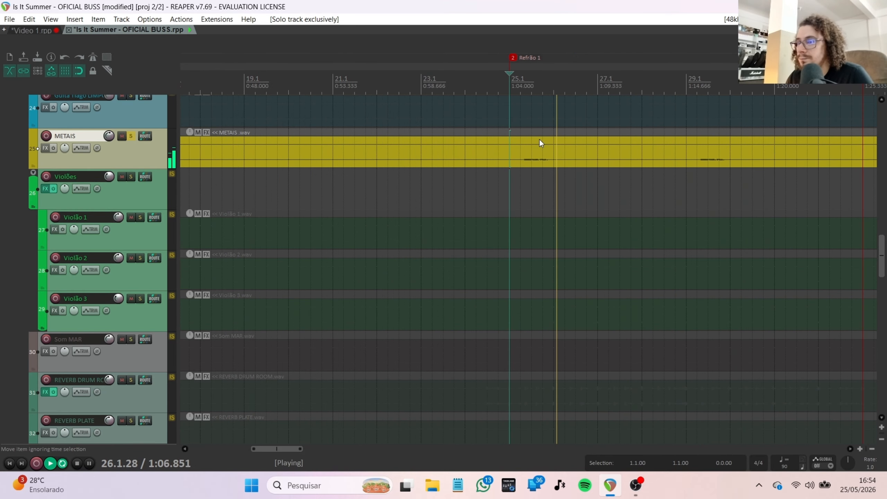
{"action": "left_click", "coordinate": [674, 80]}
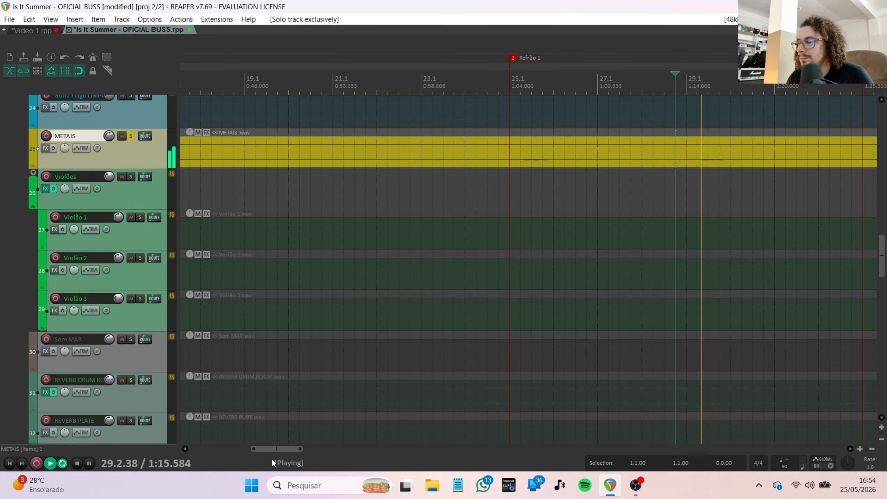
{"action": "left_click_drag", "start_coordinate": [276, 448], "coordinate": [314, 445]}
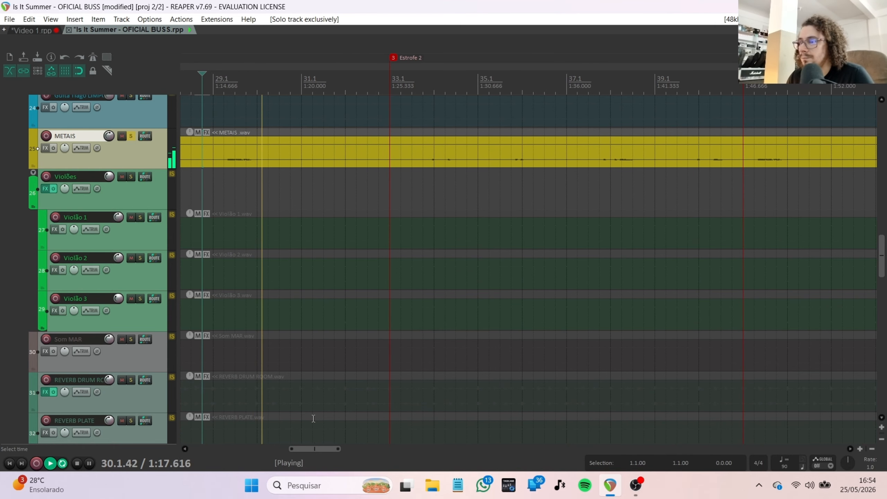
{"action": "key", "text": "space"}
{"action": "scroll", "coordinate": [362, 186], "scroll_direction": "down", "scroll_amount": 2}
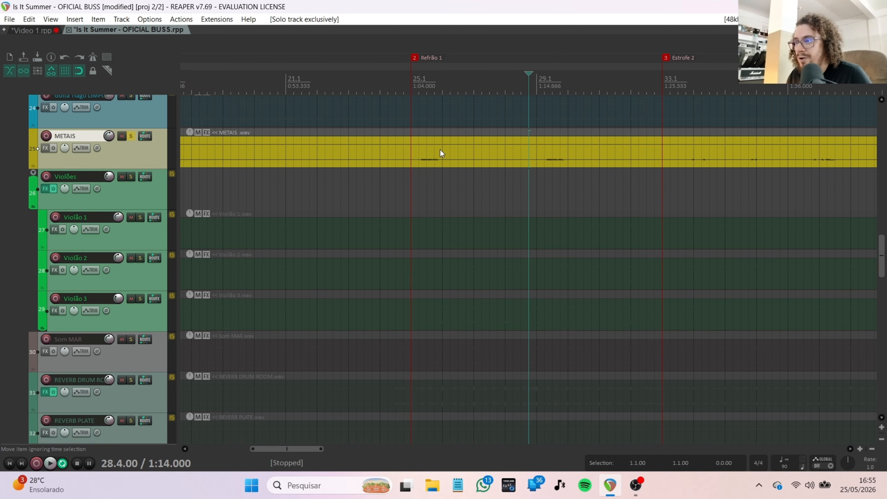
{"action": "scroll", "coordinate": [578, 163], "scroll_direction": "down", "scroll_amount": 3}
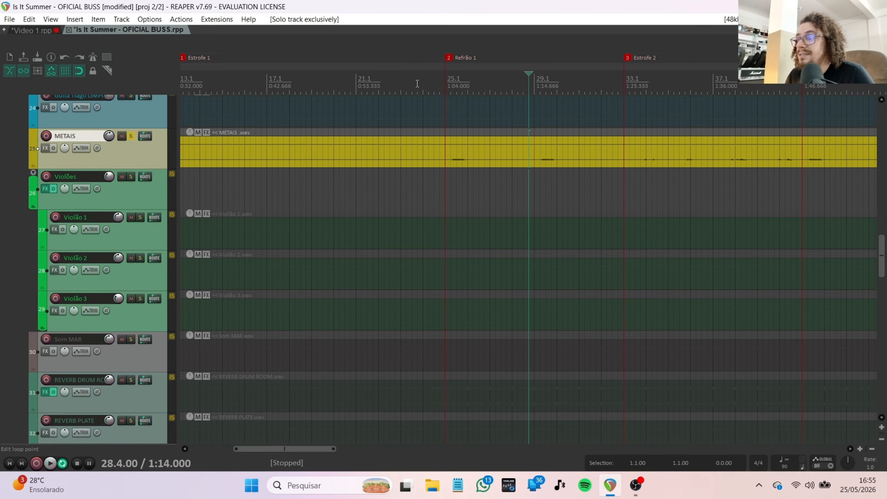
Return the edit cursor to the start of Refrão 1, unsolo METAIS and play the full mix briefly
{"action": "left_click", "coordinate": [446, 73]}
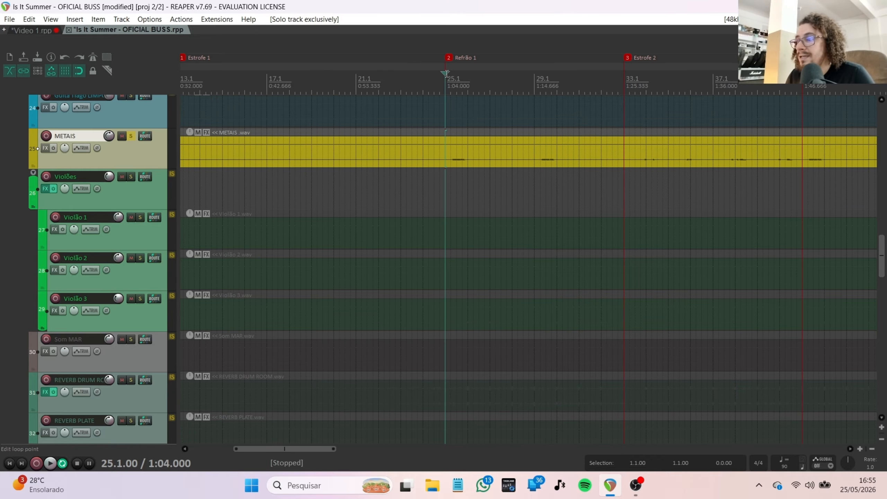
{"action": "left_click", "coordinate": [131, 136]}
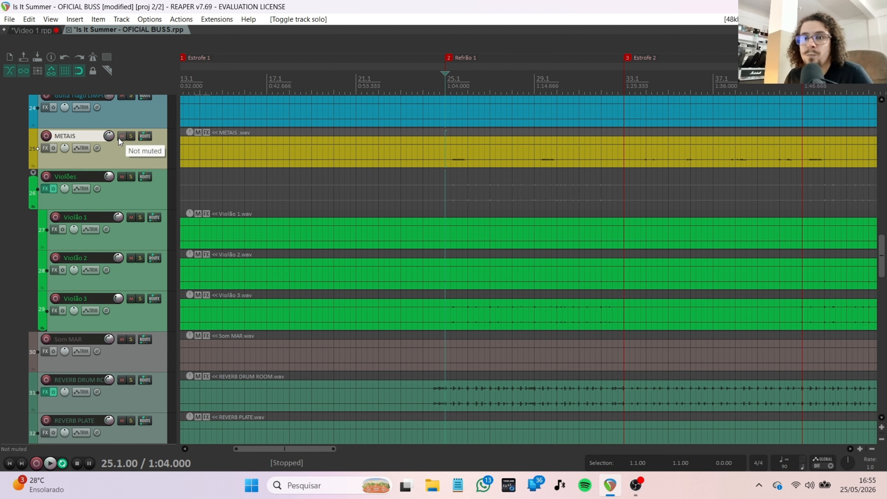
{"action": "key", "text": "space"}
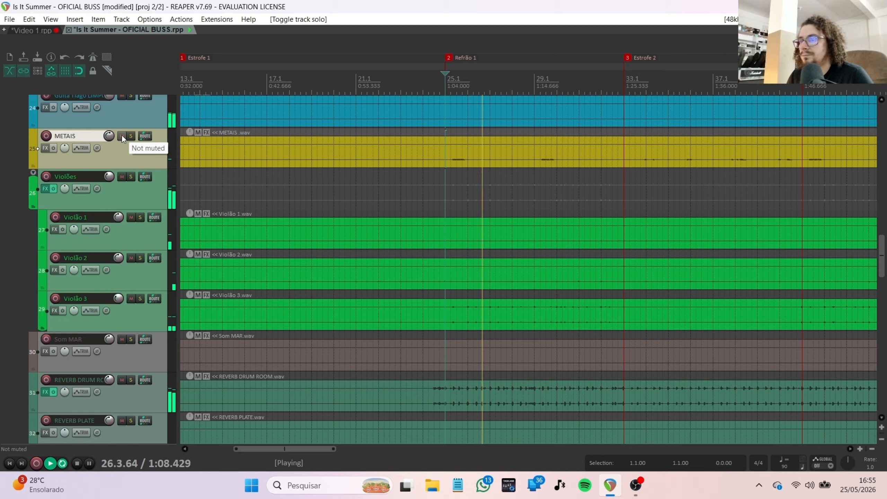
{"action": "key", "text": "space"}
Compare the full mix from Refrão 1 with METAIS muted and unmuted, stopping the playback after each pass
{"action": "left_click", "coordinate": [122, 136]}
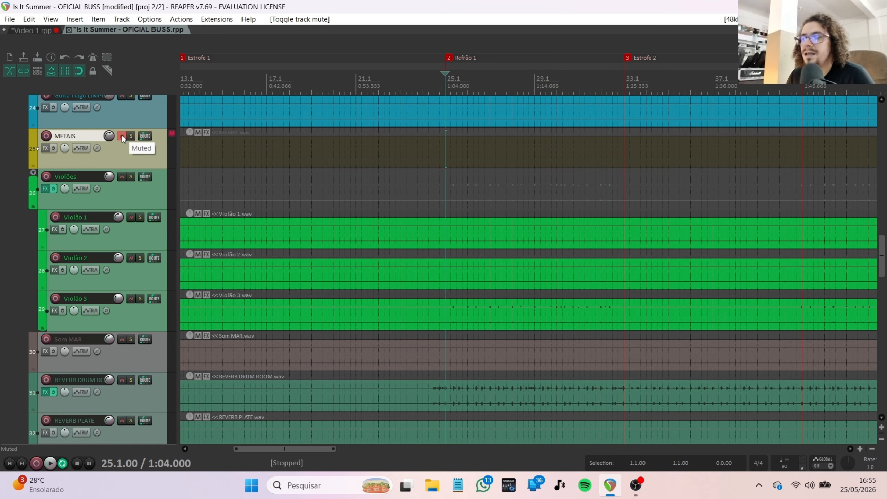
{"action": "key", "text": "space"}
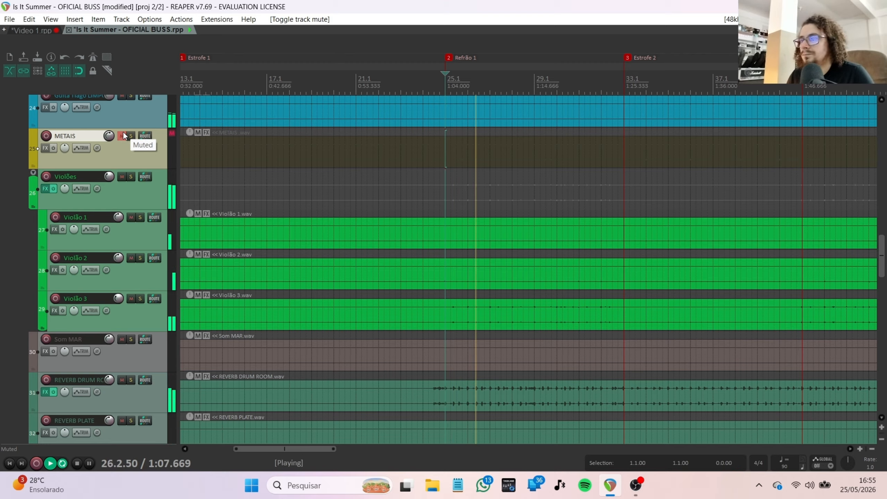
{"action": "key", "text": "space"}
{"action": "left_click", "coordinate": [122, 135]}
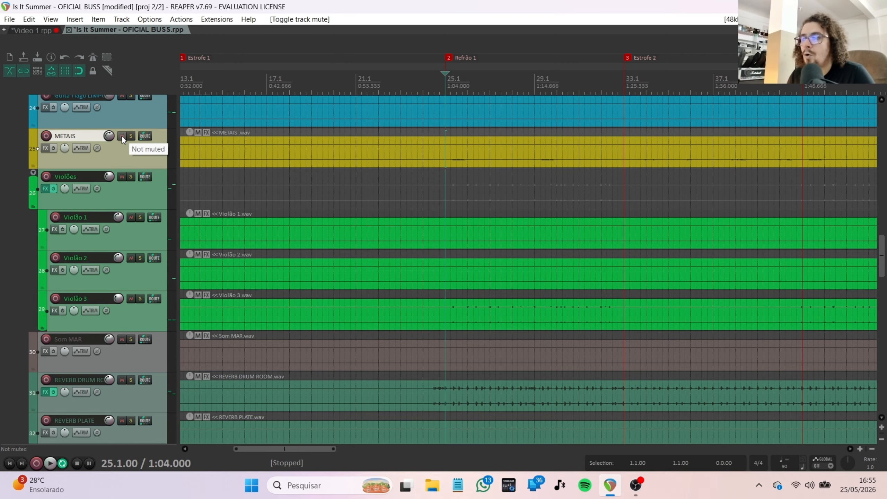
{"action": "key", "text": "space"}
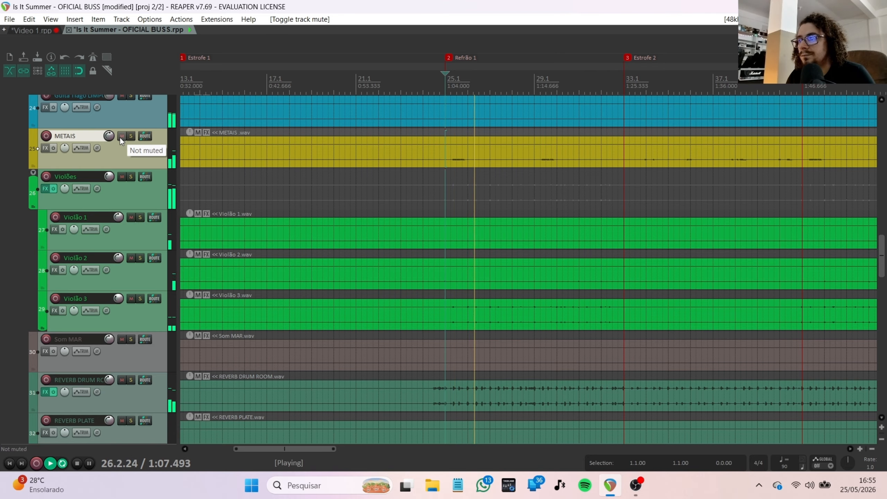
{"action": "key", "text": "space"}
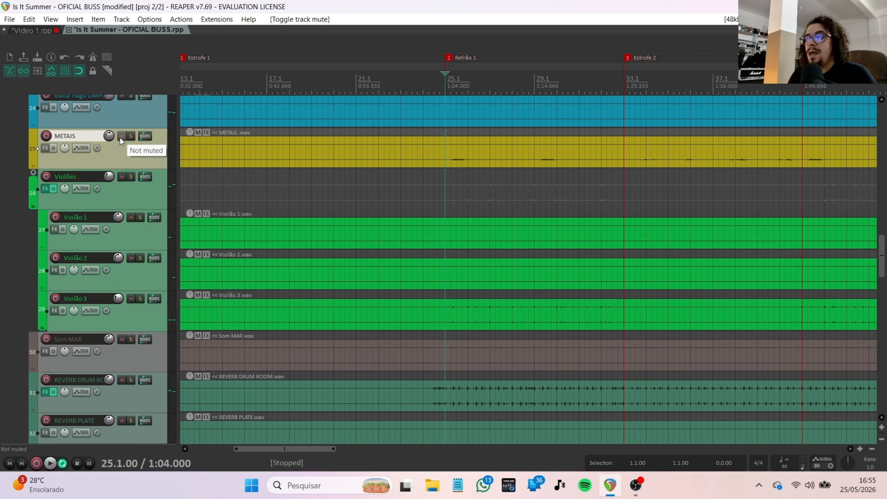
Mute METAIS, briefly audition Guita Samu havaiana soloed exclusively from Refrão 1, and unsolo it
{"action": "left_click", "coordinate": [122, 136]}
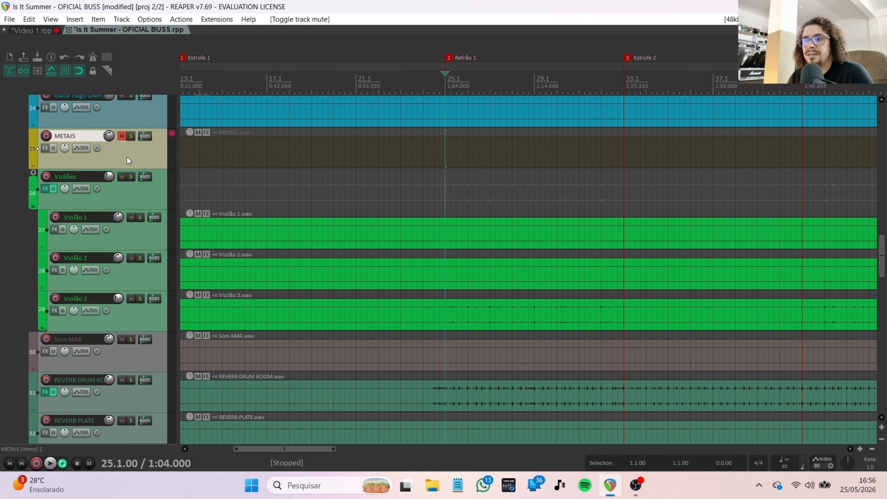
{"action": "scroll", "coordinate": [127, 157], "scroll_direction": "up", "scroll_amount": 5}
{"action": "scroll", "coordinate": [128, 159], "scroll_direction": "up", "scroll_amount": 1}
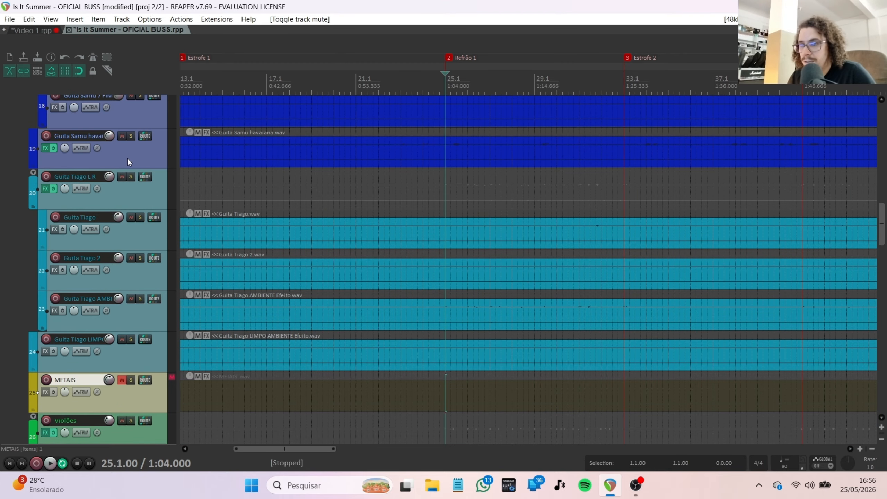
{"action": "left_click", "coordinate": [131, 136], "text": "ctrl+alt"}
{"action": "key", "text": "space"}
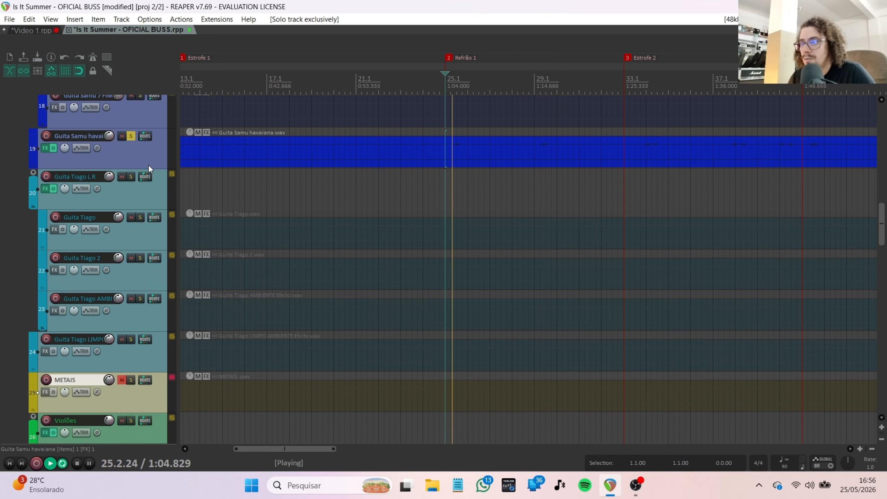
{"action": "left_click", "coordinate": [130, 136]}
{"action": "key", "text": "space"}
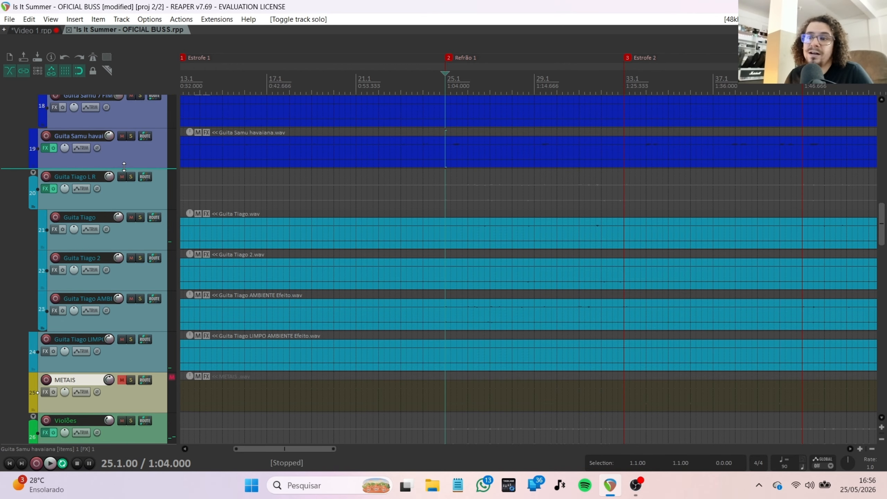
Solo METAIS exclusively and leave it unmuted
{"action": "scroll", "coordinate": [126, 172], "scroll_direction": "down", "scroll_amount": 1}
{"action": "scroll", "coordinate": [130, 185], "scroll_direction": "down", "scroll_amount": 4}
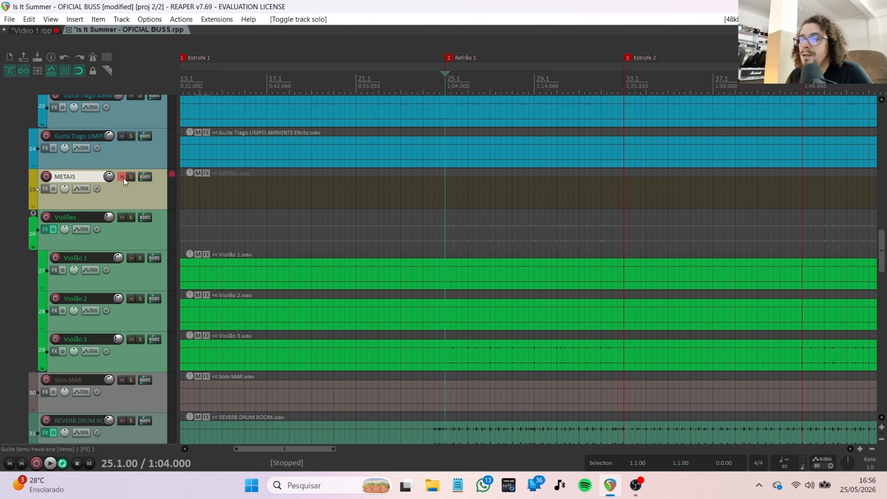
{"action": "left_click", "coordinate": [122, 176]}
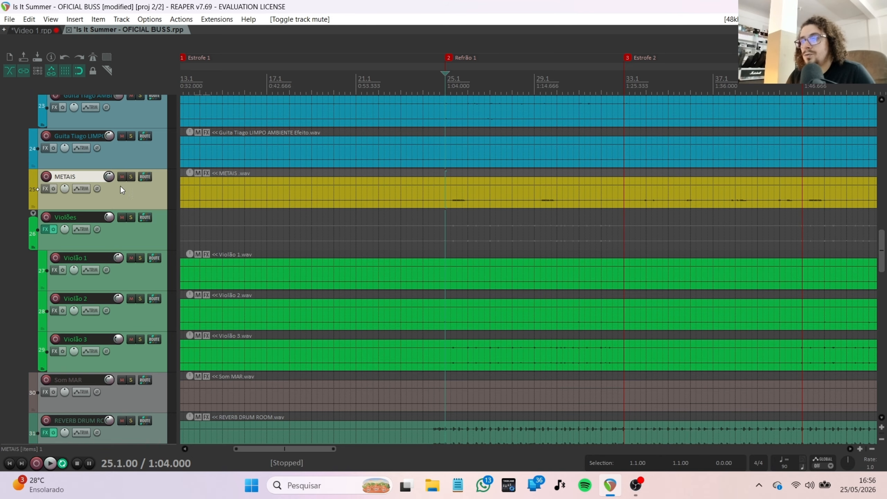
{"action": "left_click", "coordinate": [126, 177]}
{"action": "left_click", "coordinate": [129, 176], "text": "ctrl+alt"}
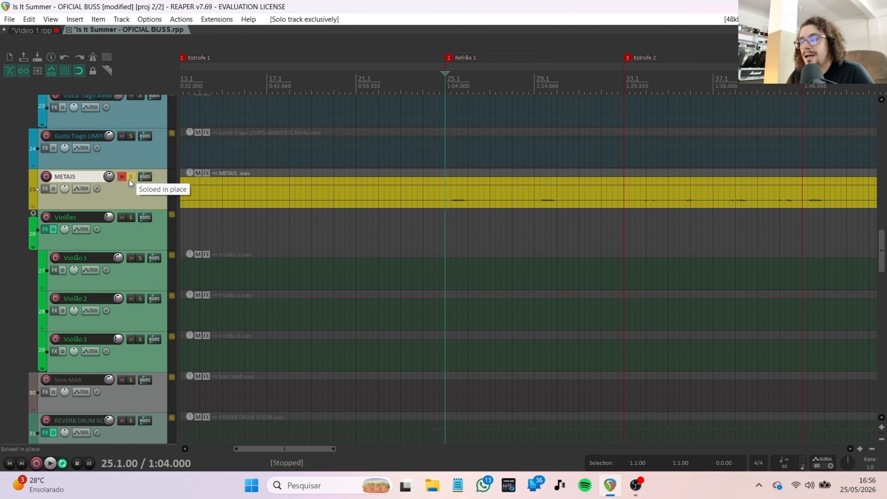
{"action": "left_click", "coordinate": [122, 176]}
Solo Guita Samu havaiana alongside METAIS, play both from Refrão 1, stop, and unsolo both tracks
{"action": "scroll", "coordinate": [124, 186], "scroll_direction": "up", "scroll_amount": 5}
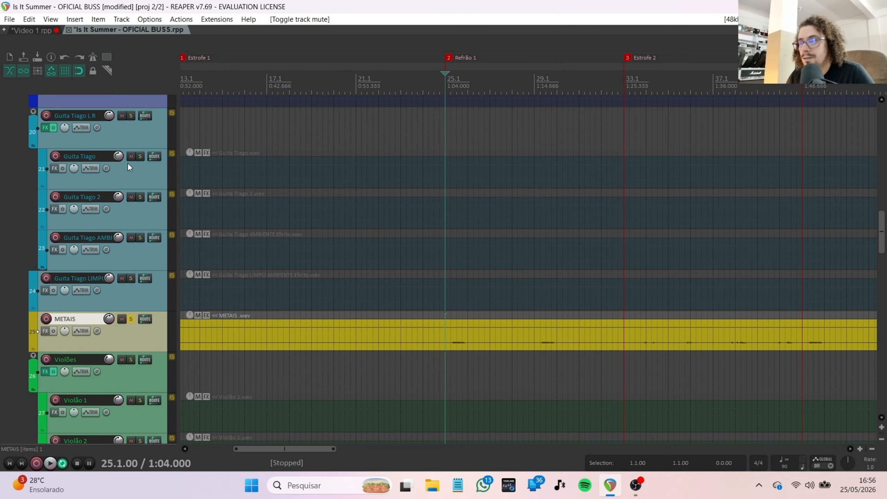
{"action": "left_click", "coordinate": [131, 115]}
{"action": "key", "text": "space"}
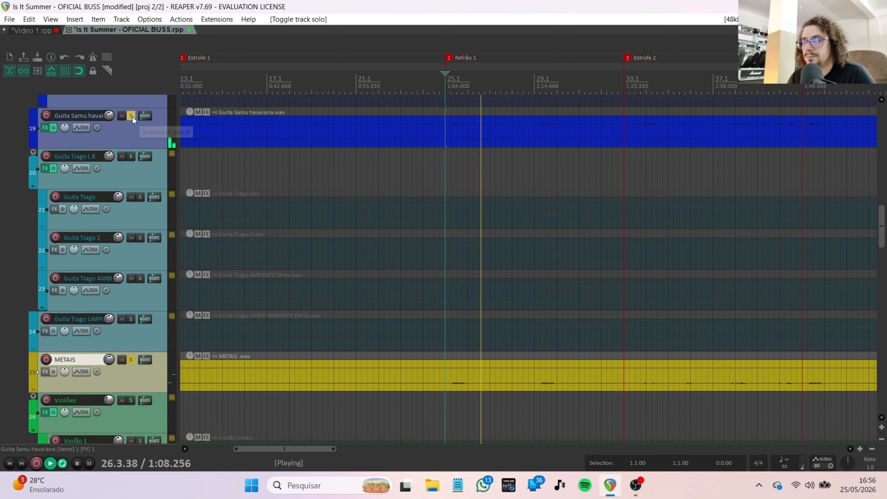
{"action": "key", "text": "space"}
{"action": "left_click", "coordinate": [132, 116]}
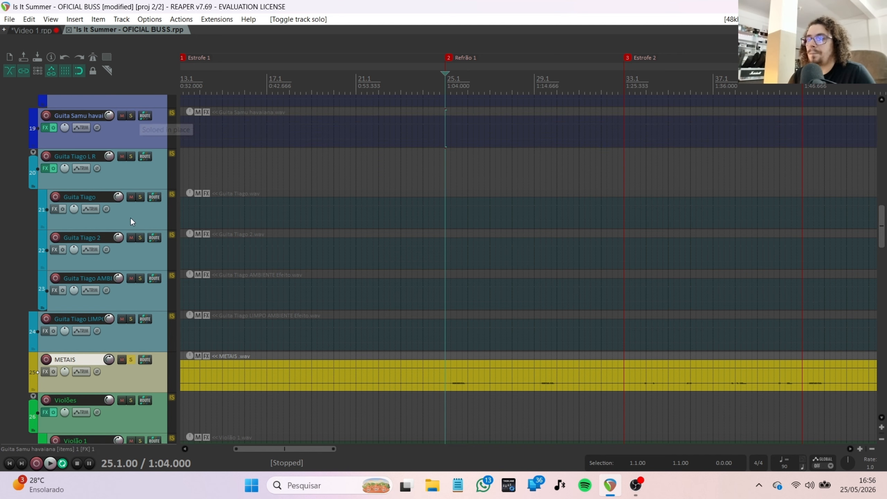
{"action": "left_click", "coordinate": [128, 360]}
Place the edit cursor at the start of Estrofe 2, solo METAIS and play it from there
{"action": "scroll", "coordinate": [128, 358], "scroll_direction": "down", "scroll_amount": 3}
{"action": "key", "text": "3"}
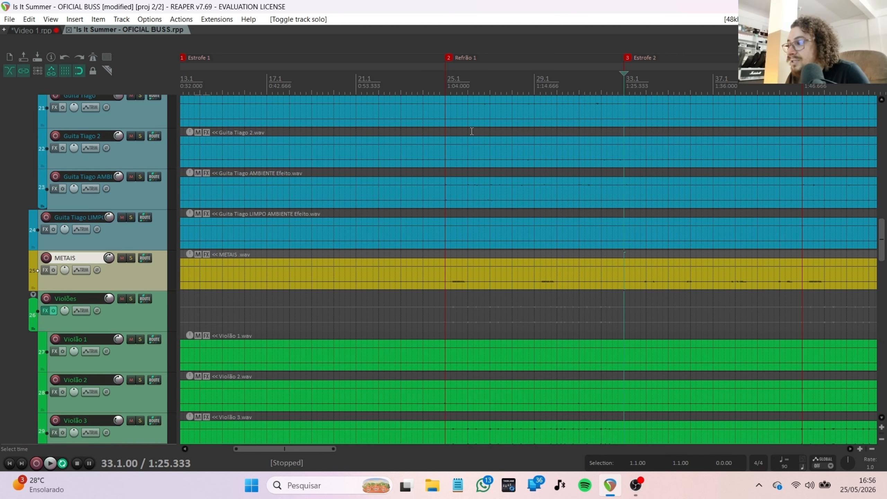
{"action": "left_click", "coordinate": [131, 257]}
{"action": "scroll", "coordinate": [433, 240], "scroll_direction": "up", "scroll_amount": 3}
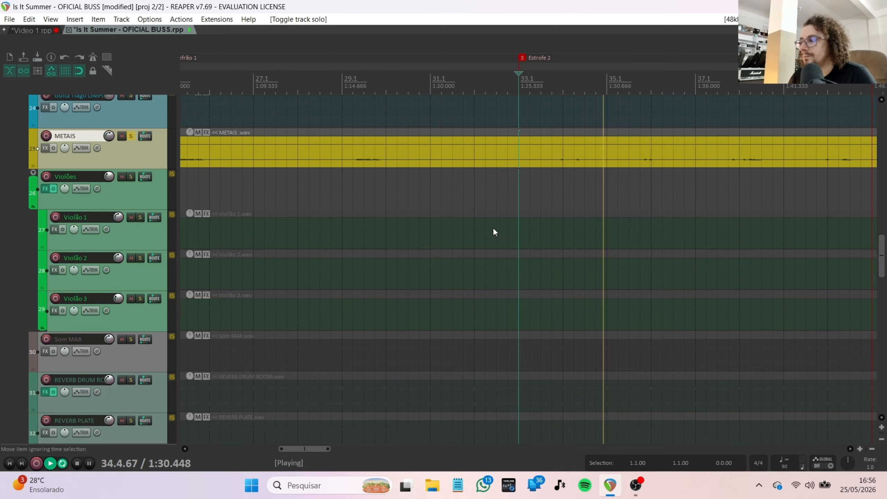
{"action": "scroll", "coordinate": [587, 223], "scroll_direction": "down", "scroll_amount": 2}
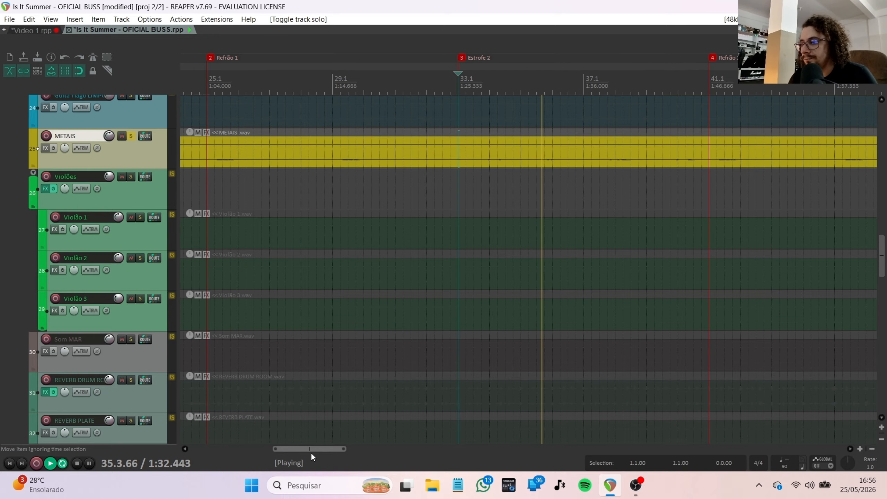
{"action": "left_click_drag", "start_coordinate": [310, 449], "coordinate": [334, 449]}
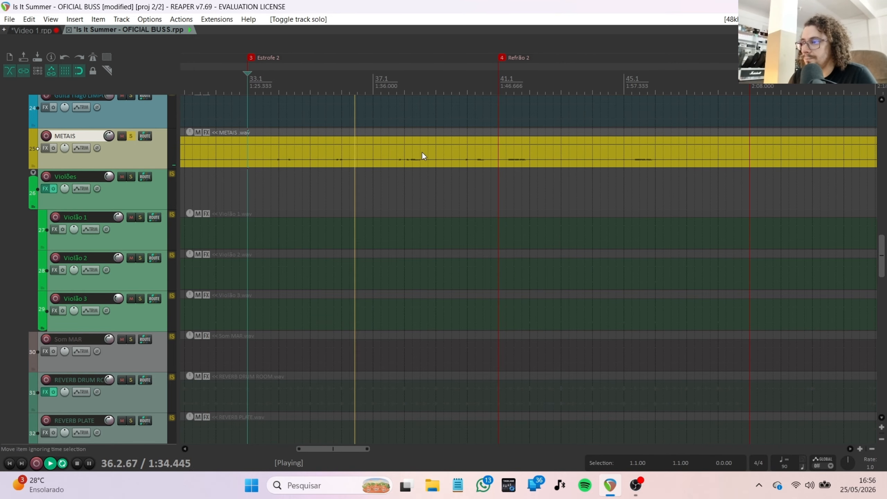
Jump the METAIS playback to about bar 37 and to 39.3.00, stop it, and unsolo the track
{"action": "left_click", "coordinate": [390, 86]}
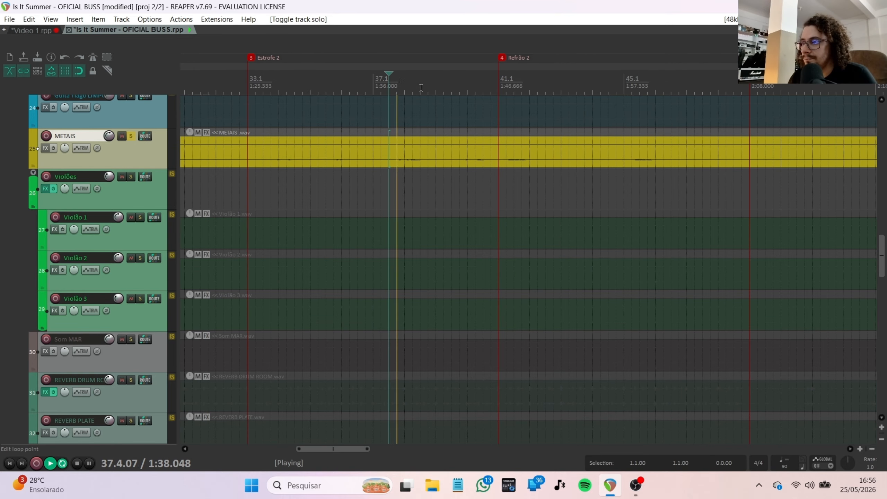
{"action": "scroll", "coordinate": [484, 116], "scroll_direction": "up", "scroll_amount": 2}
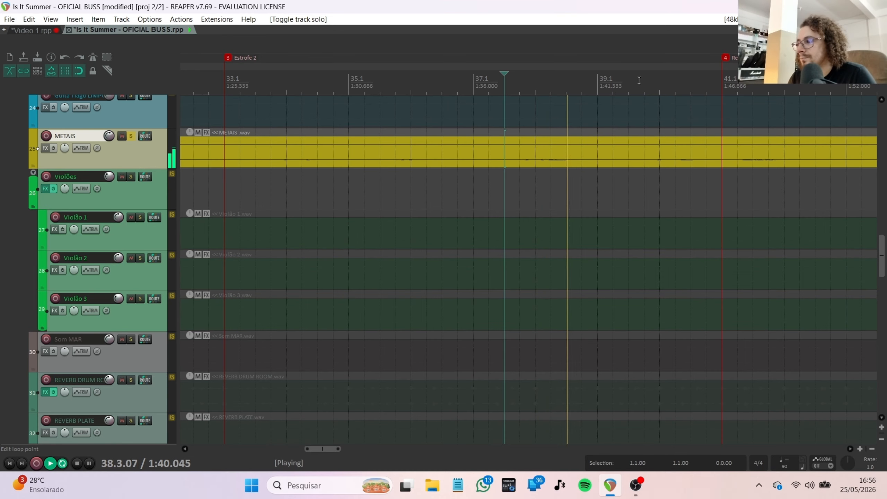
{"action": "left_click", "coordinate": [629, 84]}
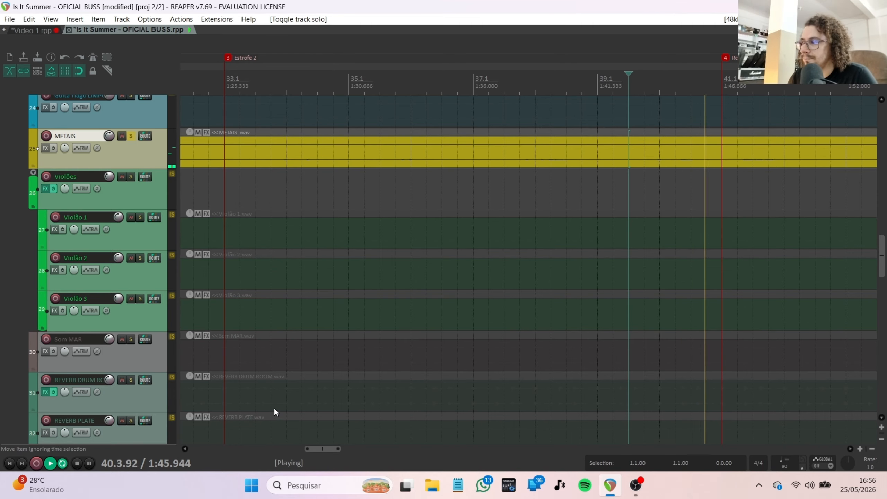
{"action": "key", "text": "space"}
{"action": "left_click", "coordinate": [130, 136]}
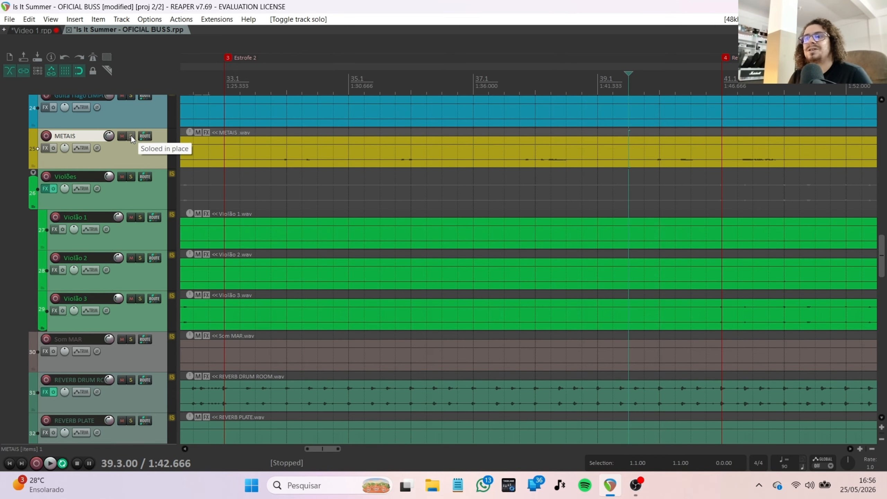
Select the Som MAR track and place the edit cursor at the project start, 1.1.00
{"action": "scroll", "coordinate": [465, 221], "scroll_direction": "down", "scroll_amount": 6}
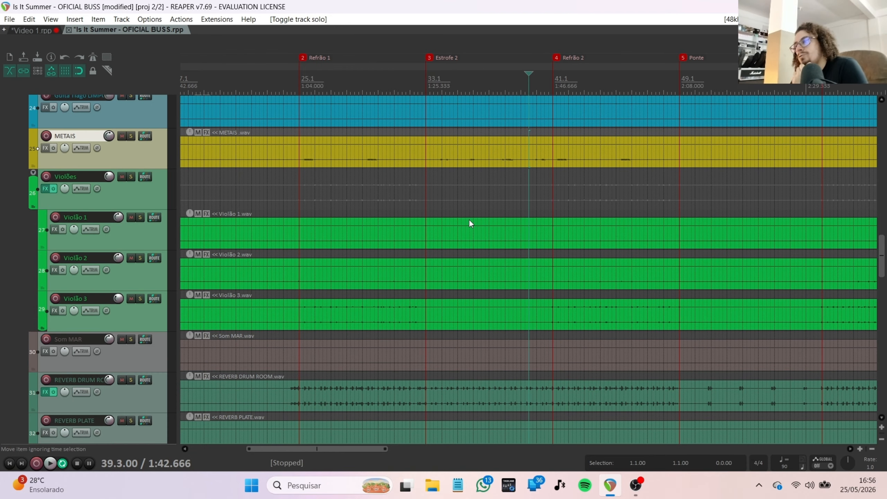
{"action": "scroll", "coordinate": [127, 156], "scroll_direction": "down", "scroll_amount": 1}
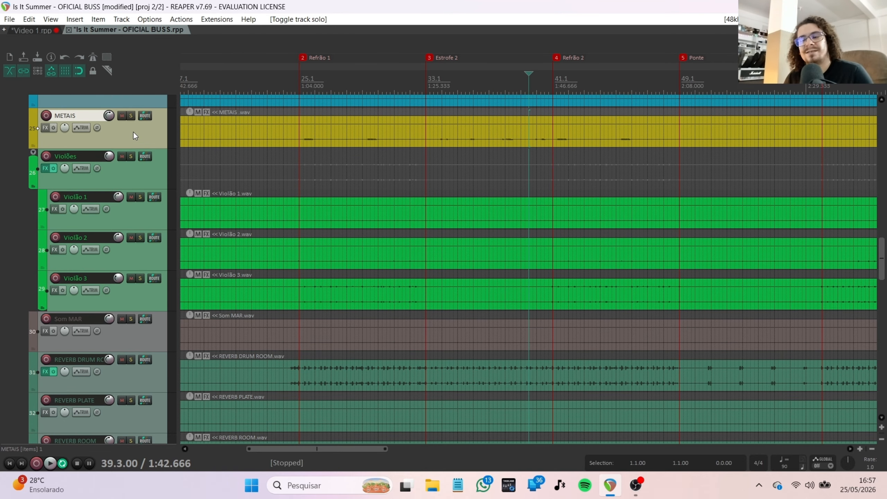
{"action": "scroll", "coordinate": [134, 133], "scroll_direction": "down", "scroll_amount": 1}
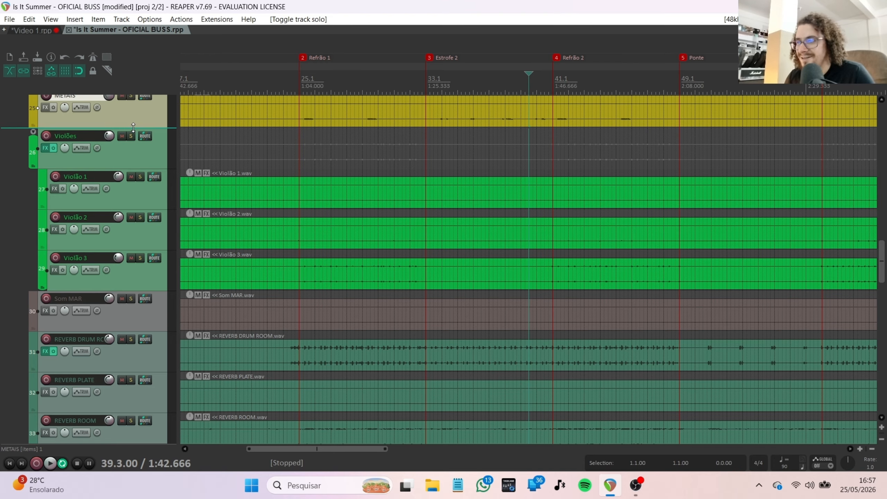
{"action": "scroll", "coordinate": [136, 138], "scroll_direction": "up", "scroll_amount": 1}
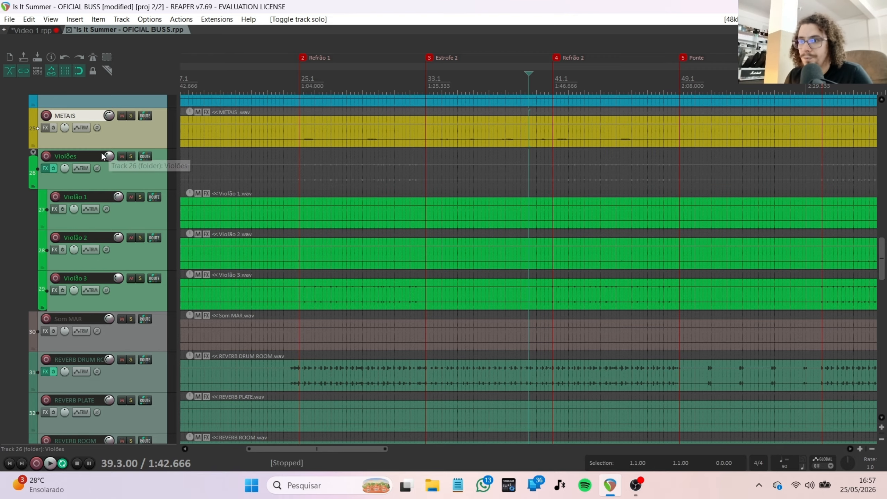
{"action": "scroll", "coordinate": [101, 152], "scroll_direction": "down", "scroll_amount": 1}
{"action": "scroll", "coordinate": [232, 218], "scroll_direction": "down", "scroll_amount": 5}
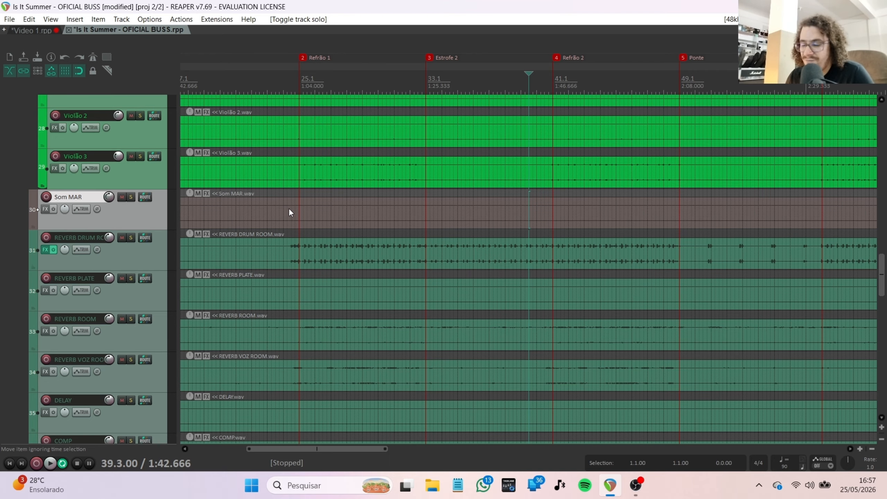
{"action": "scroll", "coordinate": [289, 209], "scroll_direction": "down", "scroll_amount": 2}
{"action": "key", "text": "1"}
{"action": "scroll", "coordinate": [221, 134], "scroll_direction": "down", "scroll_amount": 2}
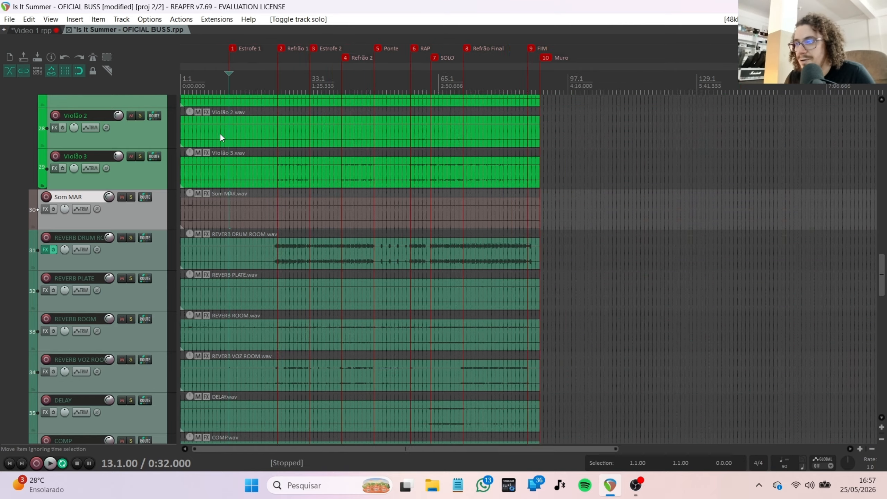
{"action": "scroll", "coordinate": [221, 136], "scroll_direction": "up", "scroll_amount": 2}
{"action": "left_click", "coordinate": [181, 81]}
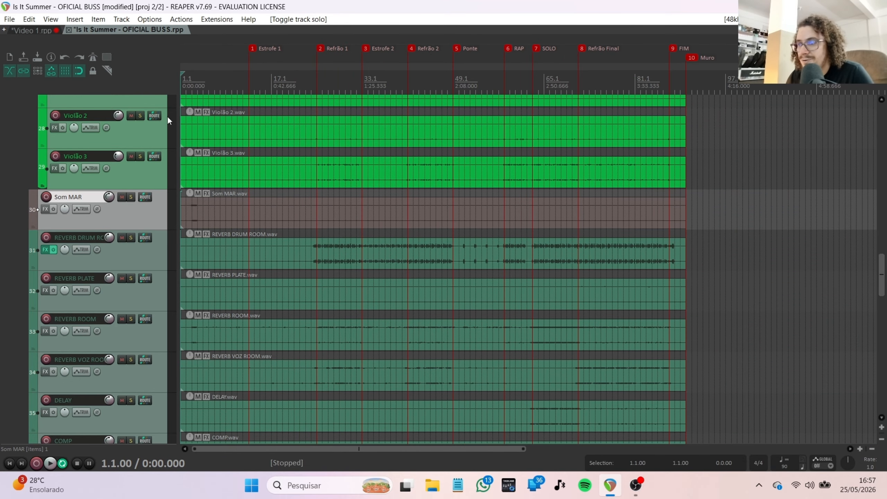
Play Som MAR soloed from the project start, stop and unsolo it, and move the edit cursor to Estrofe 1
{"action": "left_click", "coordinate": [131, 197]}
{"action": "key", "text": "space"}
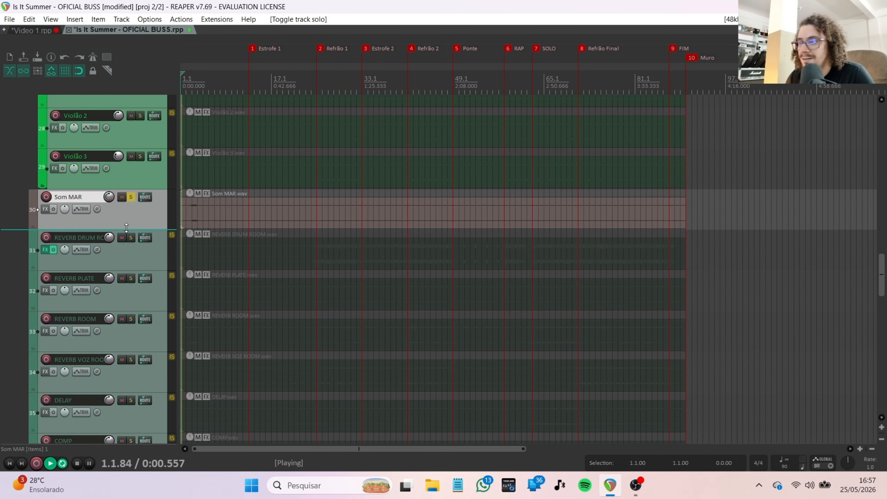
{"action": "key", "text": "space"}
{"action": "left_click", "coordinate": [132, 198]}
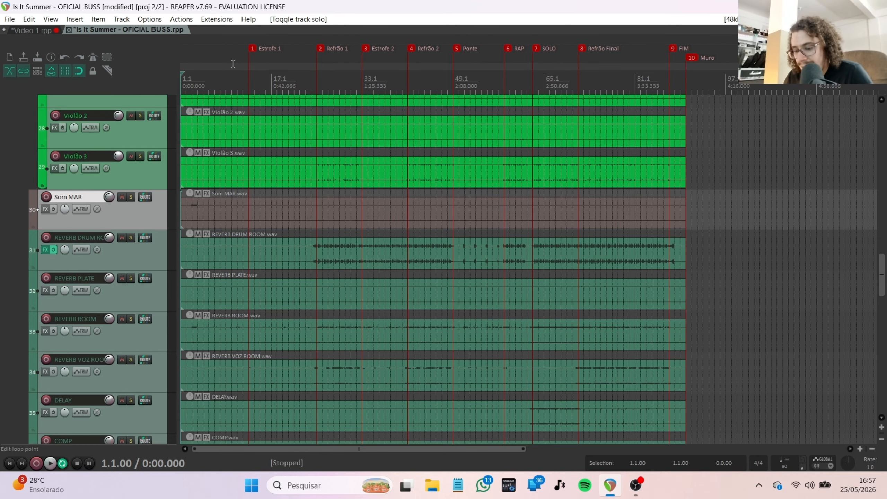
{"action": "key", "text": "1"}
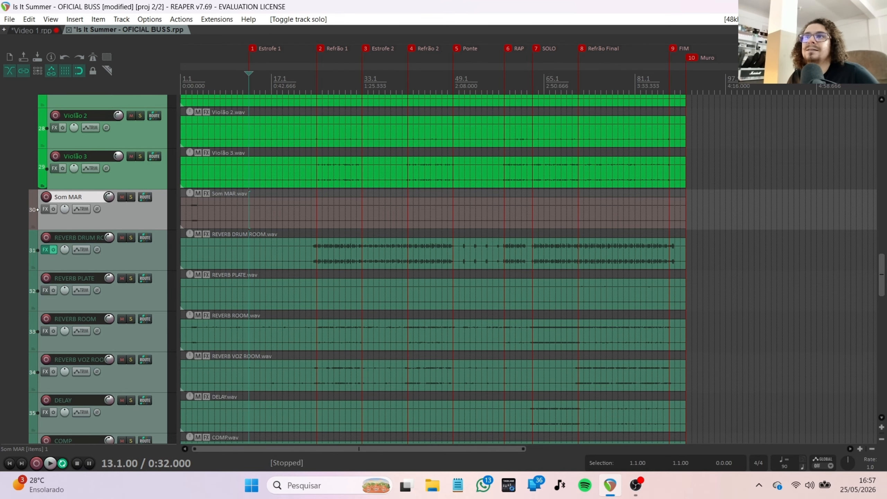